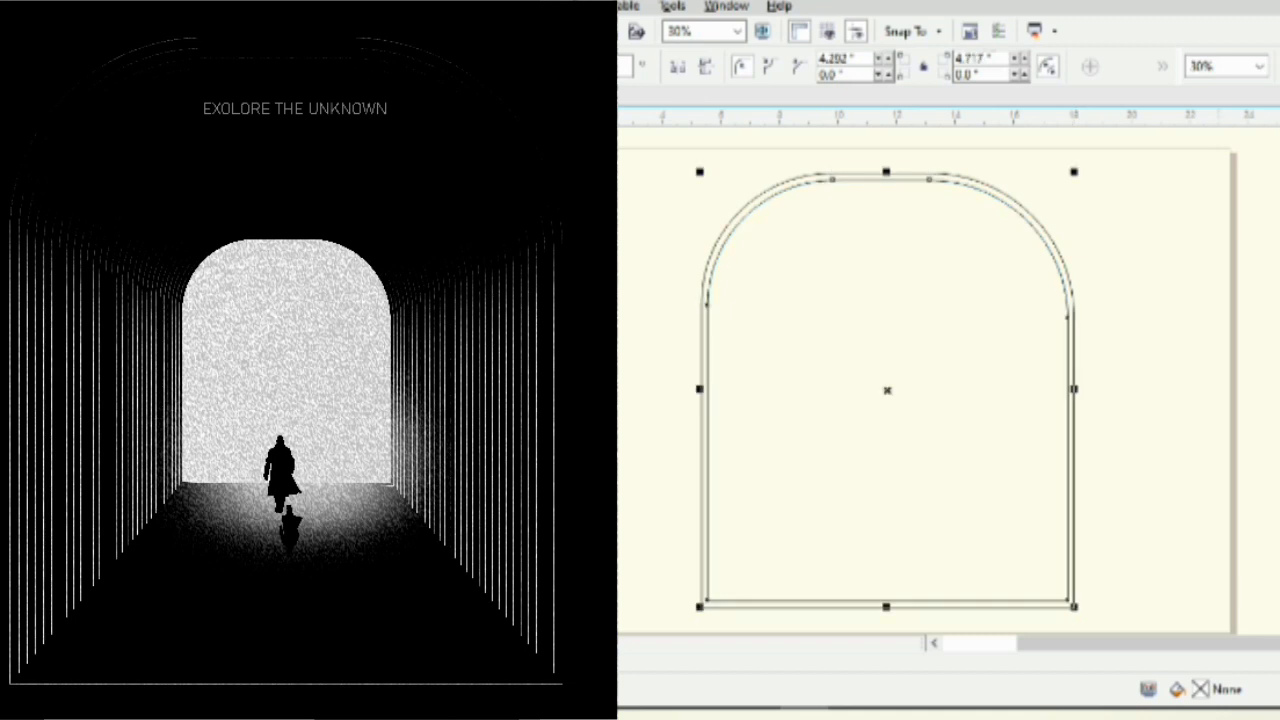
Repeat the scaled inner duplication of the rounded arch until nested outlines form the tunnel
key("ctrl+r")
key("ctrl+r")
key("ctrl+r")
key("ctrl+r")
key("ctrl+r")
key("ctrl+r")
key("ctrl+r")
key("ctrl+r")
key("ctrl+r")
key("ctrl+r")
key("ctrl+r")
key("ctrl+r")
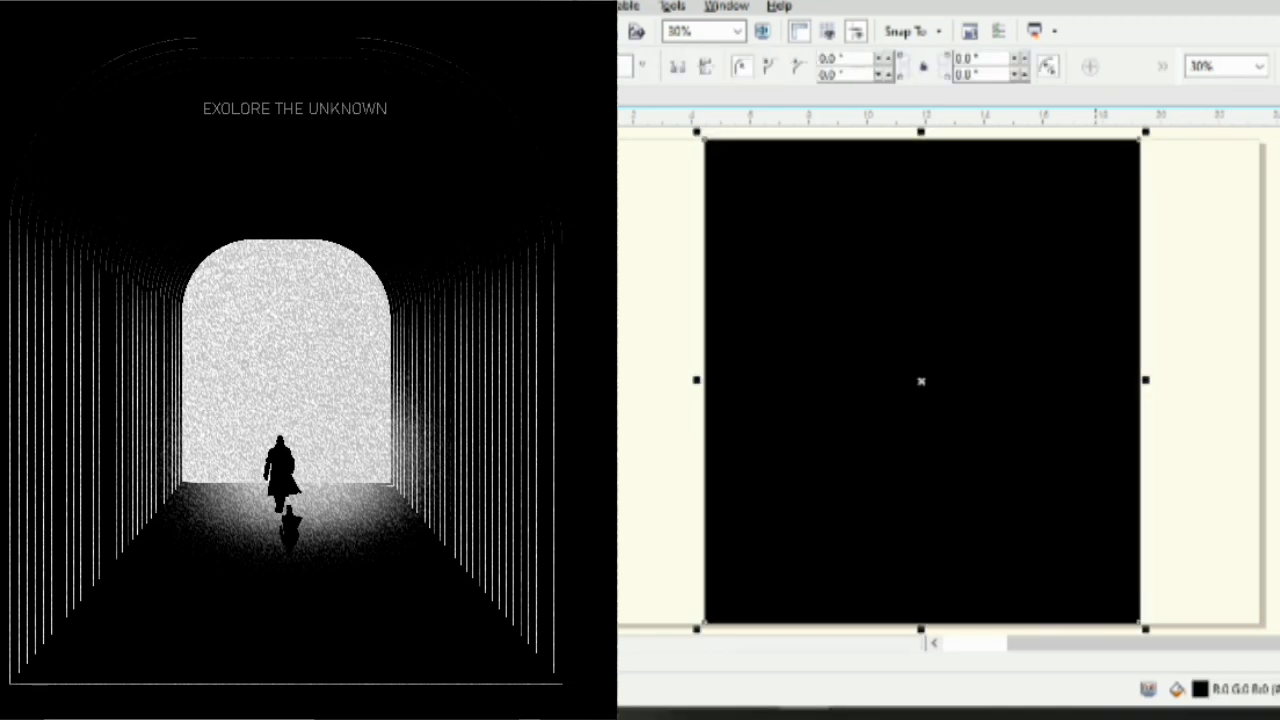
Send the black rectangle behind the nested arch outlines
key("shift+Page_Down")
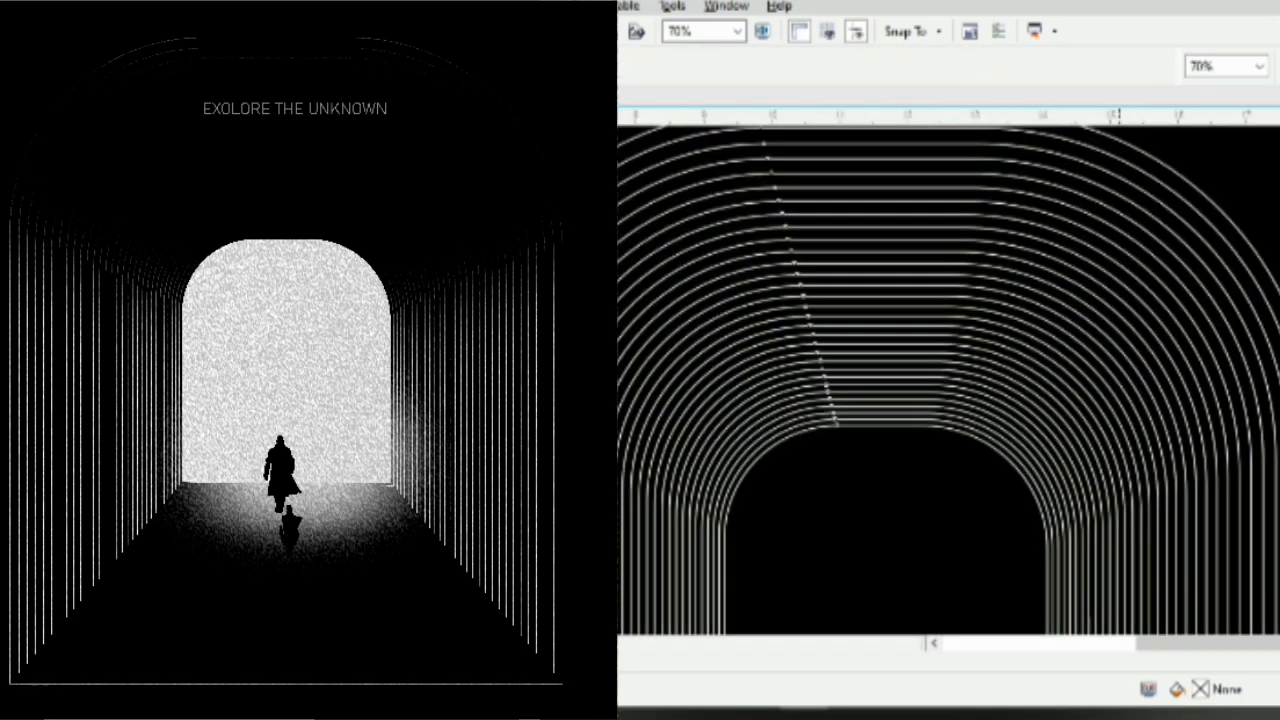
Draw a closed seven-point shape around the tunnel's ceiling, running between the outermost arch and the inner opening
key("F4")
left_click(727, 281)
left_click(843, 347)
left_click(985, 360)
left_click(1107, 294)
left_click(1008, 166)
left_click(869, 160)
left_click(762, 180)
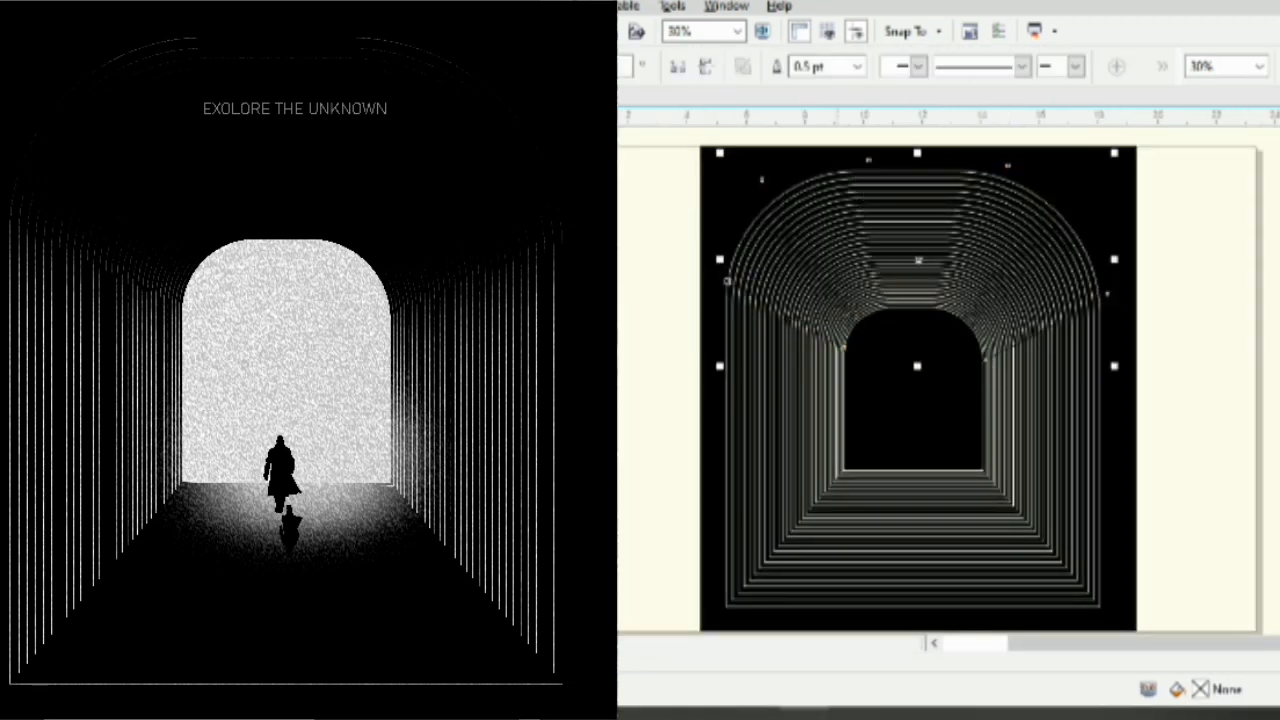
Adjust the shape over the tunnel's ceiling, convert it to a bitmap and apply a Gaussian Blur
key("F10")
key("space")
key("Return")
left_click_drag(700, 262, 1254, 262)
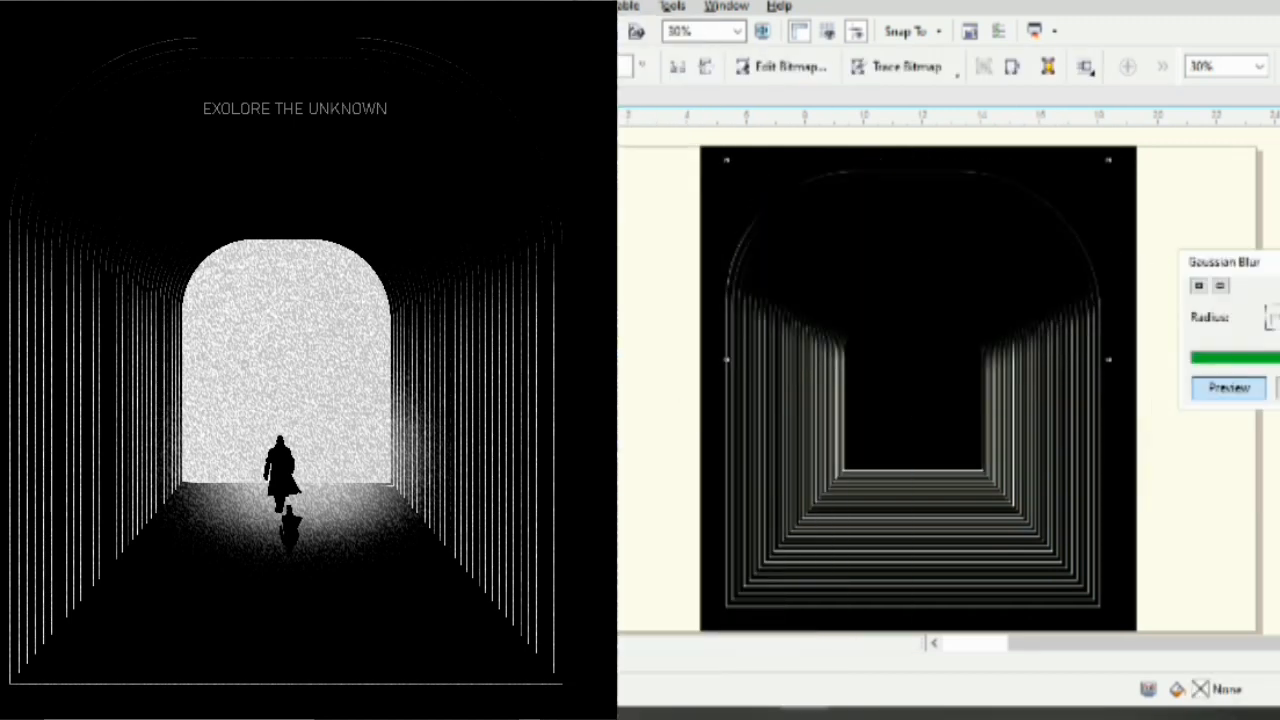
key("Return")
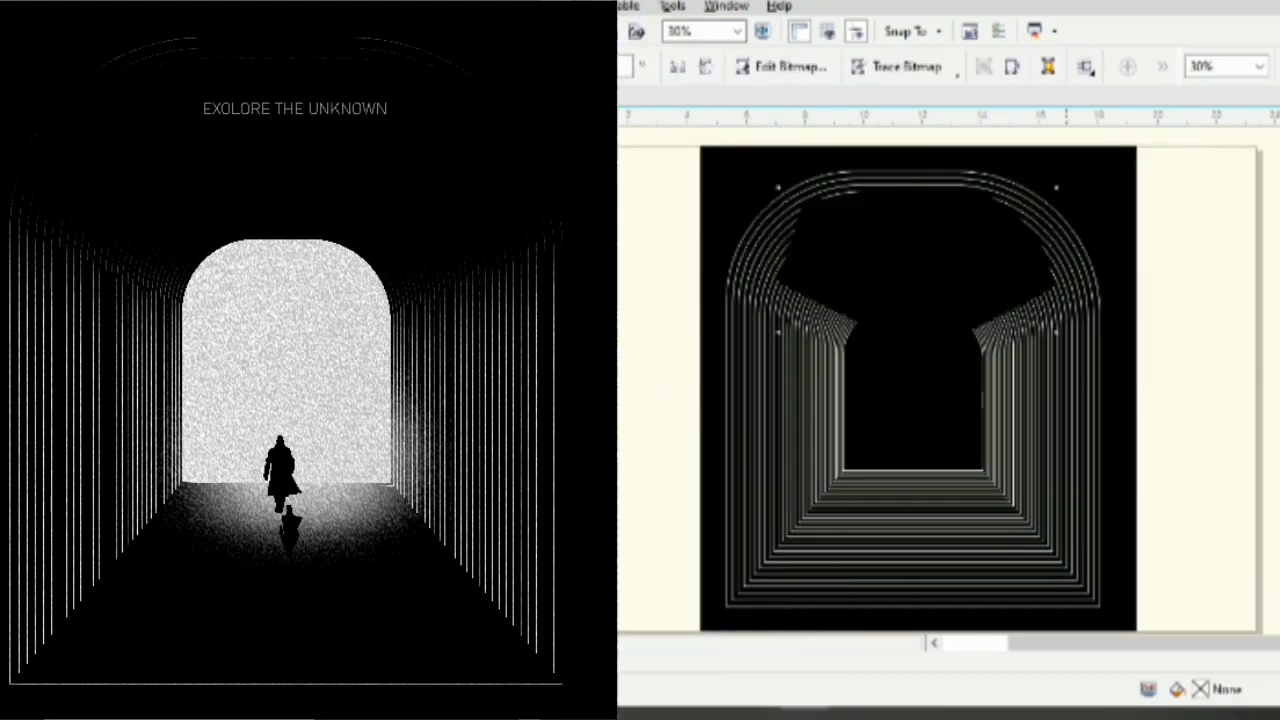
scroll(918, 260, "up", 1)
left_click_drag(917, 148, 917, 134)
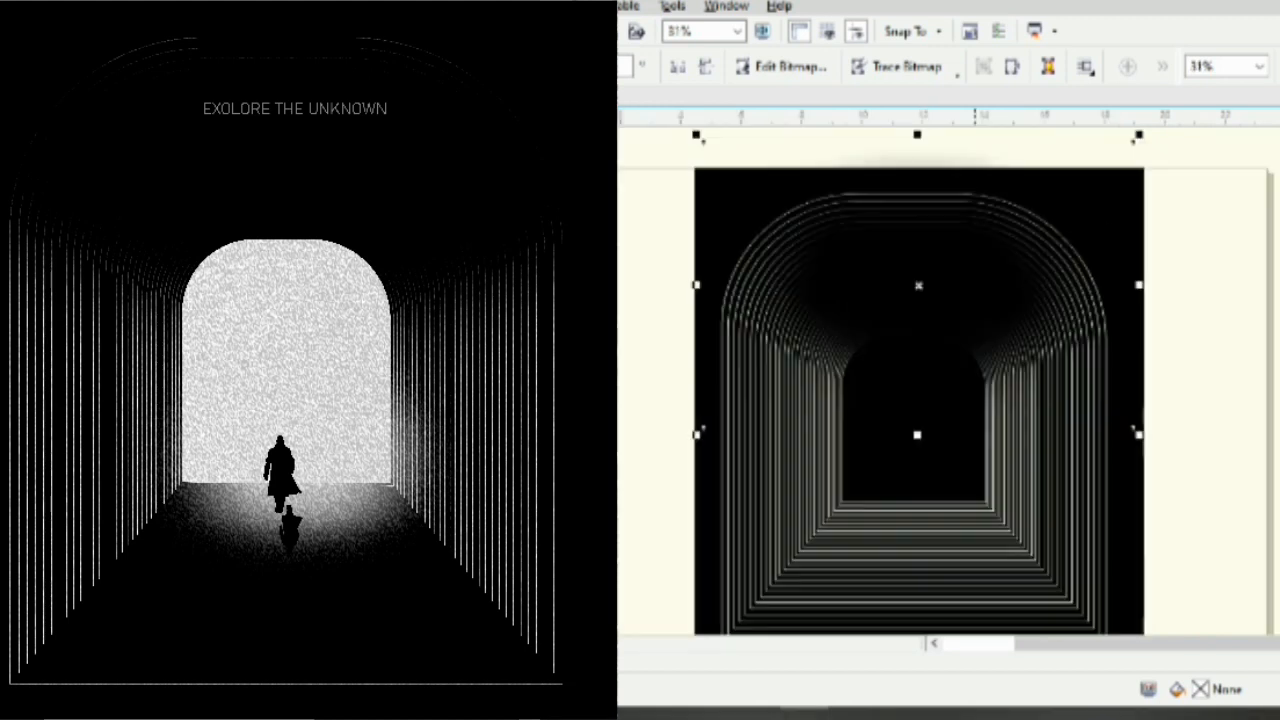
key("ctrl+z")
Shrink the black ceiling bitmap so it sits inside the tunnel's upper outlines
left_click_drag(1069, 366, 1038, 350)
scroll(893, 263, "up", 1)
left_click_drag(1183, 439, 1143, 417)
Apply another Gaussian Blur to the reduced ceiling bitmap to soften its edges over the arch lines
left_click(560, 6)
mouse_move(660, 440)
left_click(749, 462)
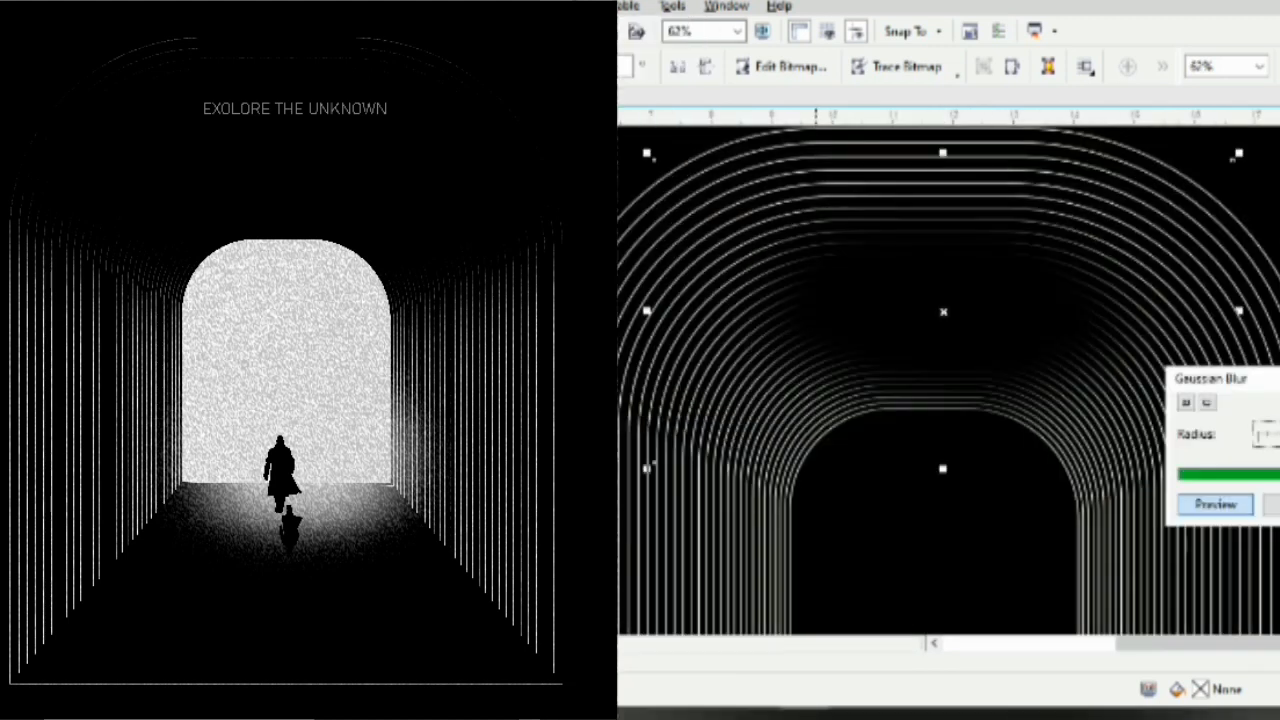
key("Return")
scroll(948, 380, "down", 1)
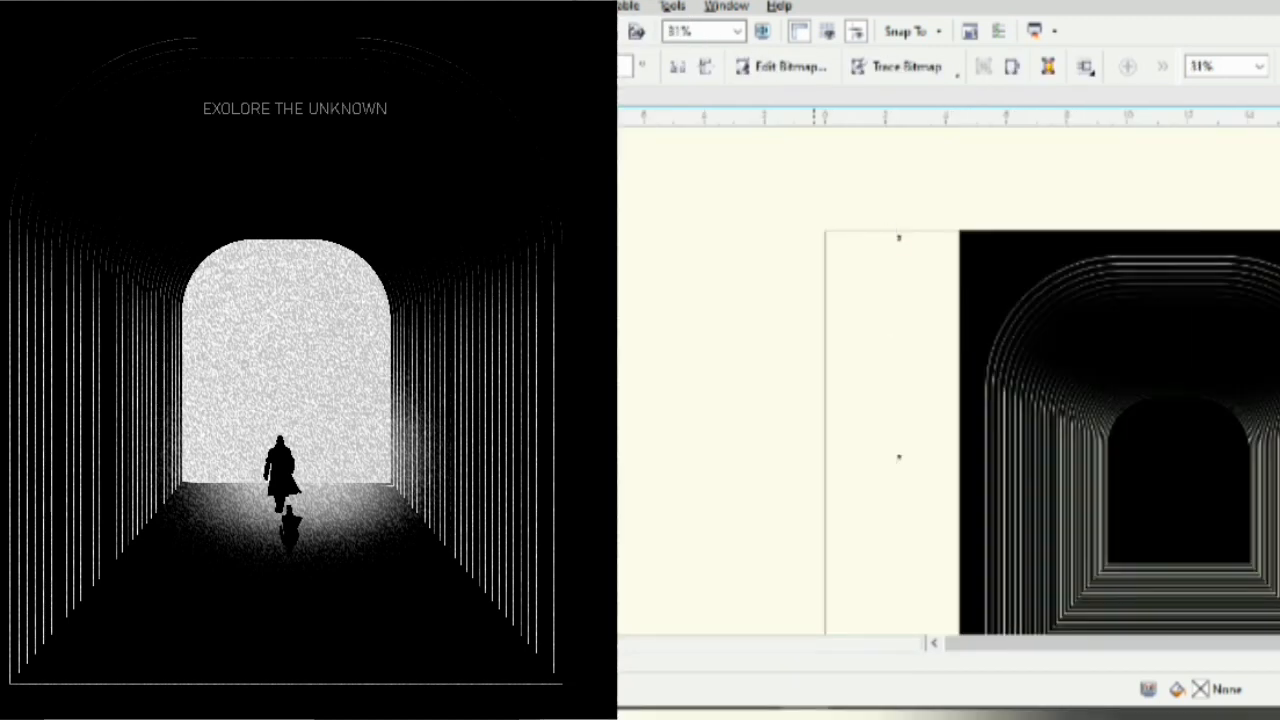
Crop the blurred bitmap's overhanging sides to the left and right edges of the black rectangle
left_click_drag(899, 458, 821, 508)
key("F10")
left_click_drag(822, 229, 960, 229)
left_click_drag(1275, 240, 1180, 243)
scroll(966, 380, "down", 1)
scroll(966, 380, "right", 2)
key("space")
Examine the grain texture bitmap, the walking man silhouette and the "EXOLORE THE UNKNOWN" text beside the page
left_click(966, 450)
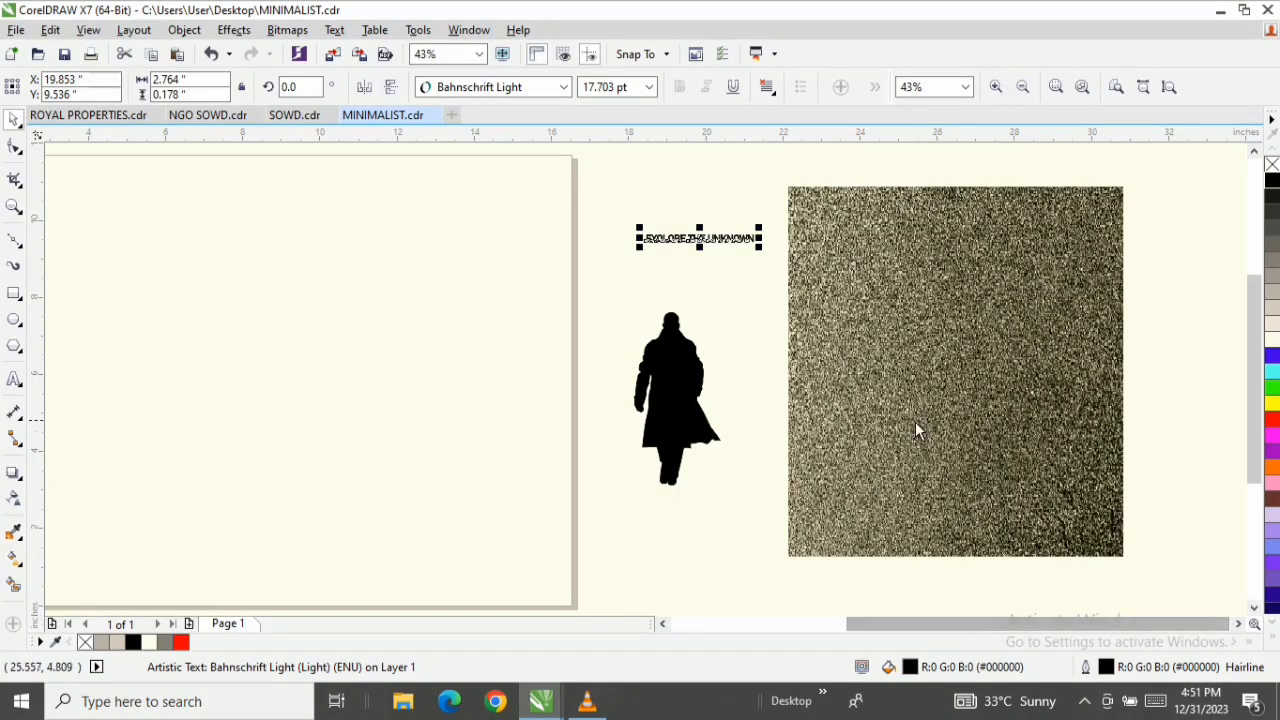
left_click(916, 424)
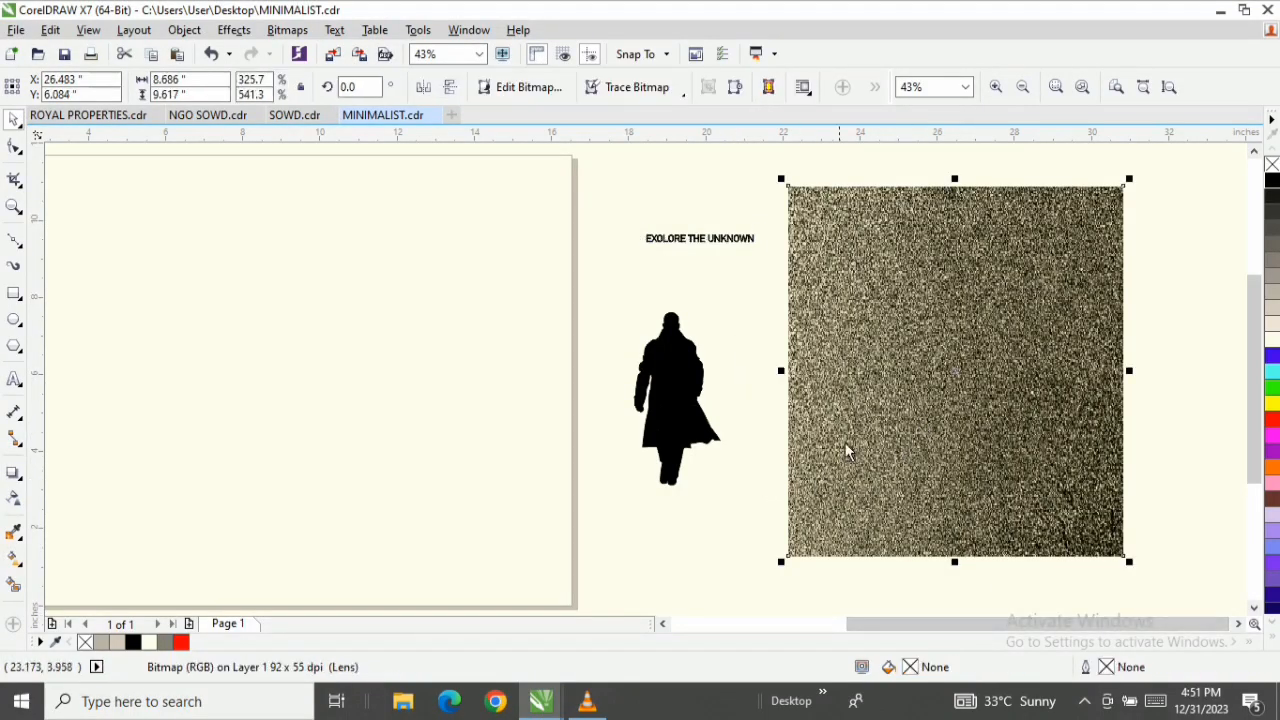
scroll(948, 330, "up", 2)
scroll(946, 327, "down", 1)
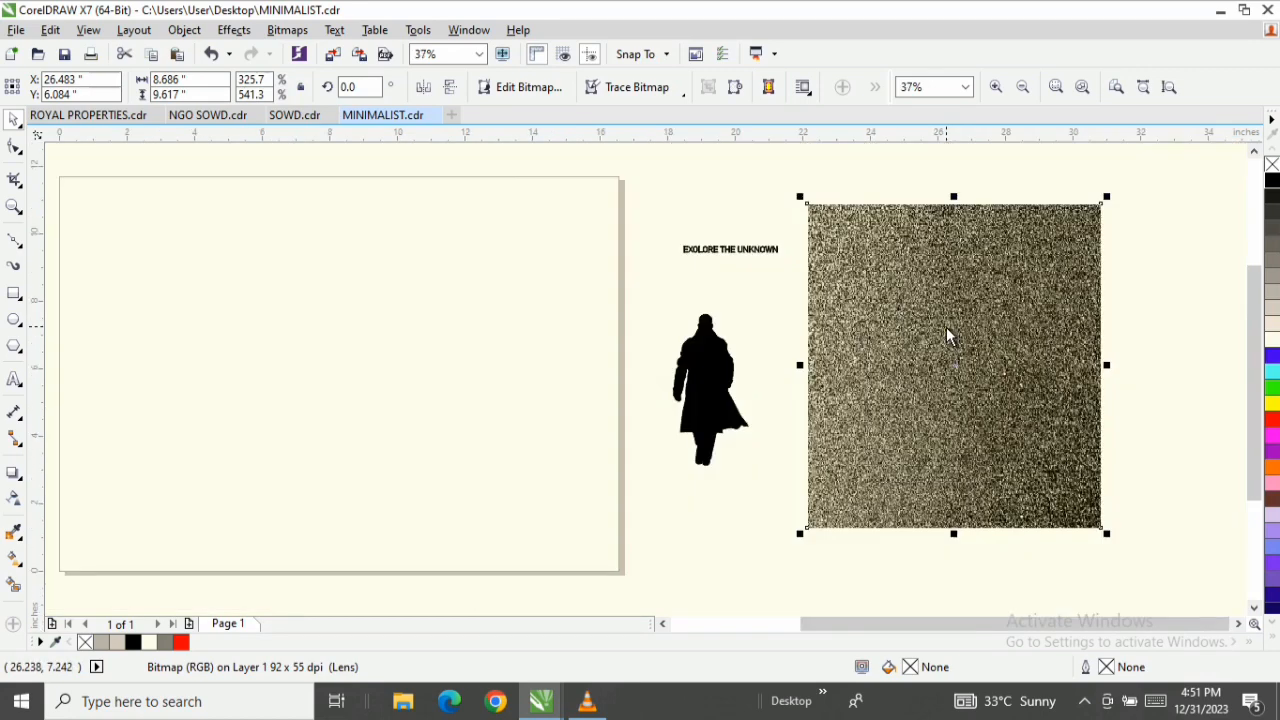
scroll(946, 327, "up", 2)
scroll(946, 327, "down", 2)
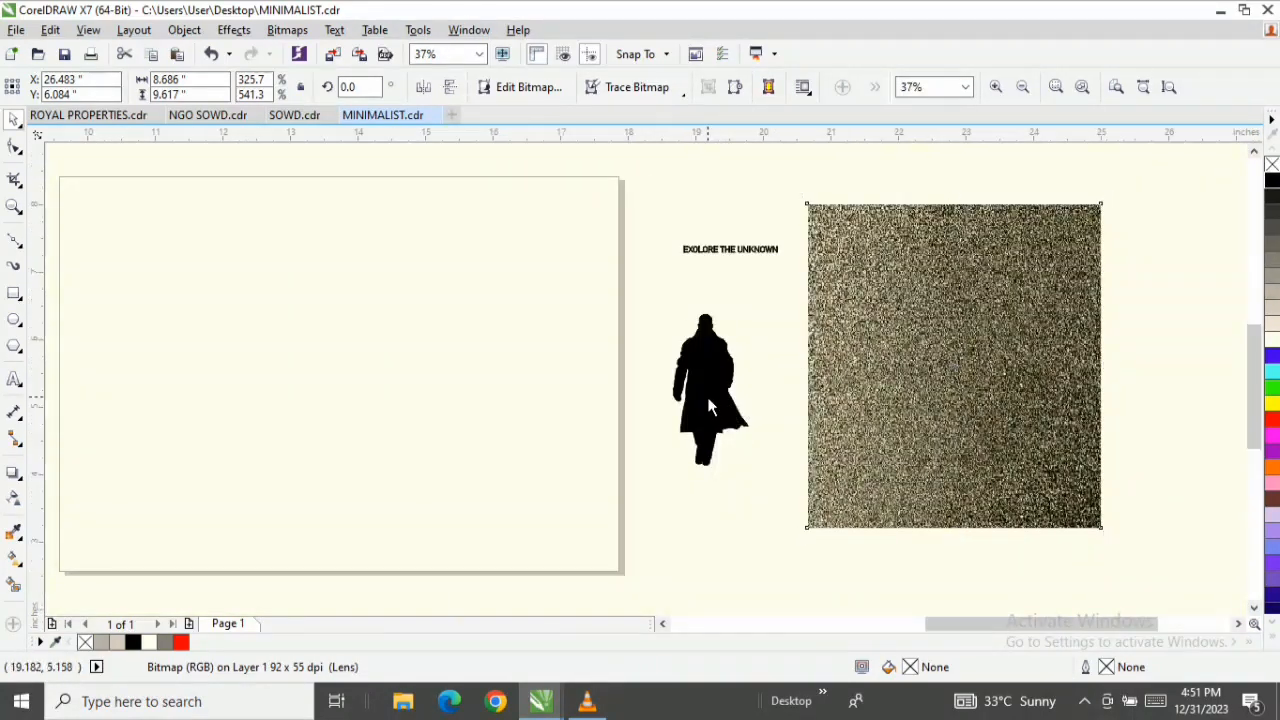
scroll(710, 406, "up", 2)
scroll(710, 406, "down", 2)
scroll(709, 406, "up", 1)
scroll(709, 406, "down", 1)
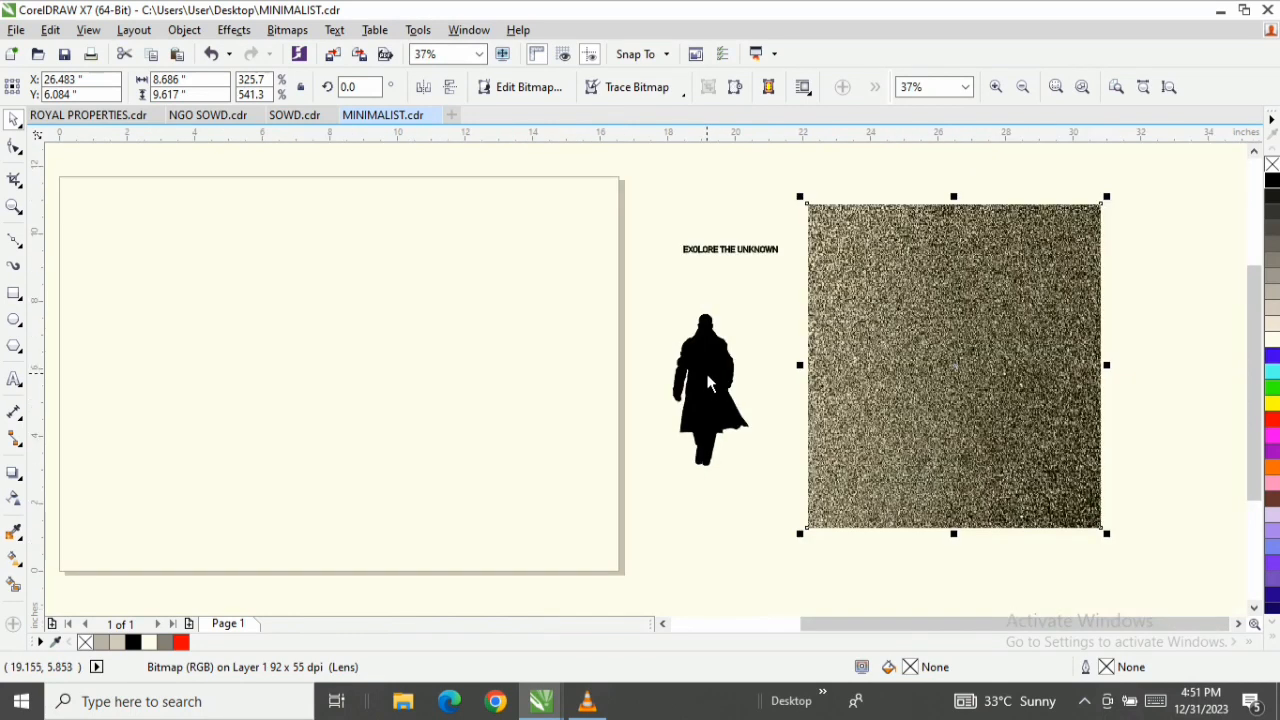
scroll(709, 406, "up", 1)
scroll(746, 231, "down", 1)
scroll(741, 207, "up", 2)
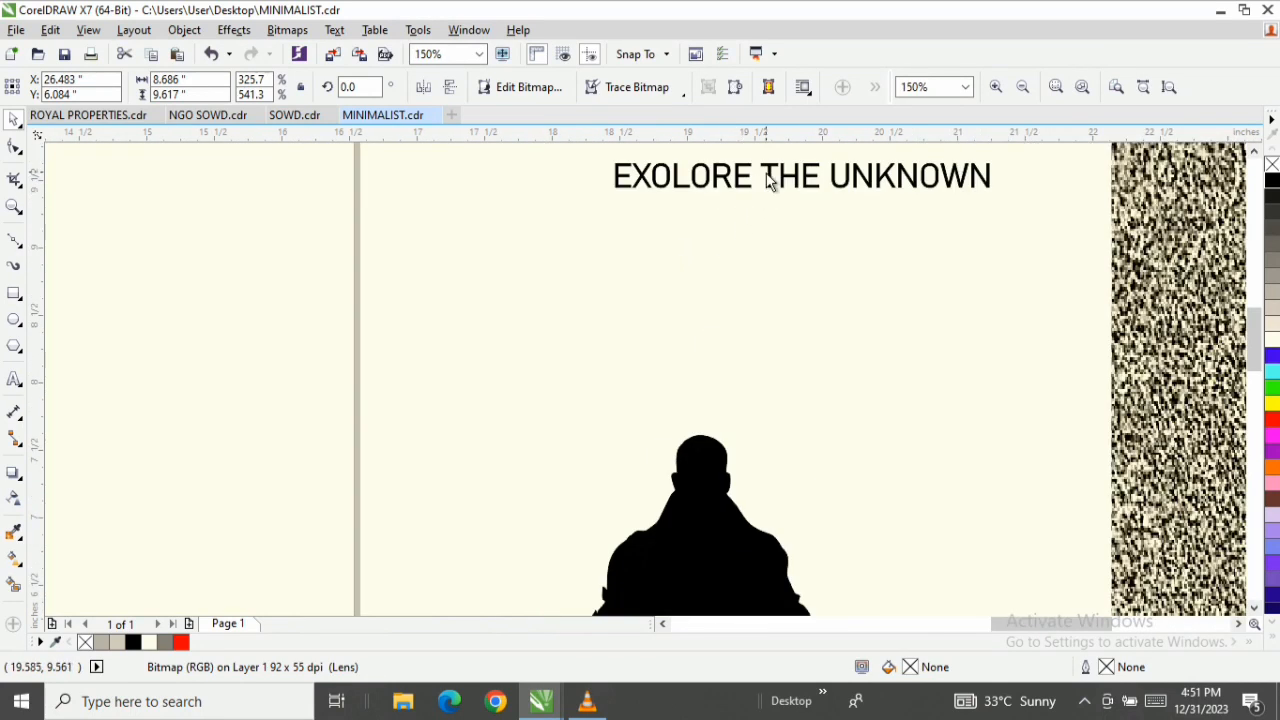
left_click(743, 177)
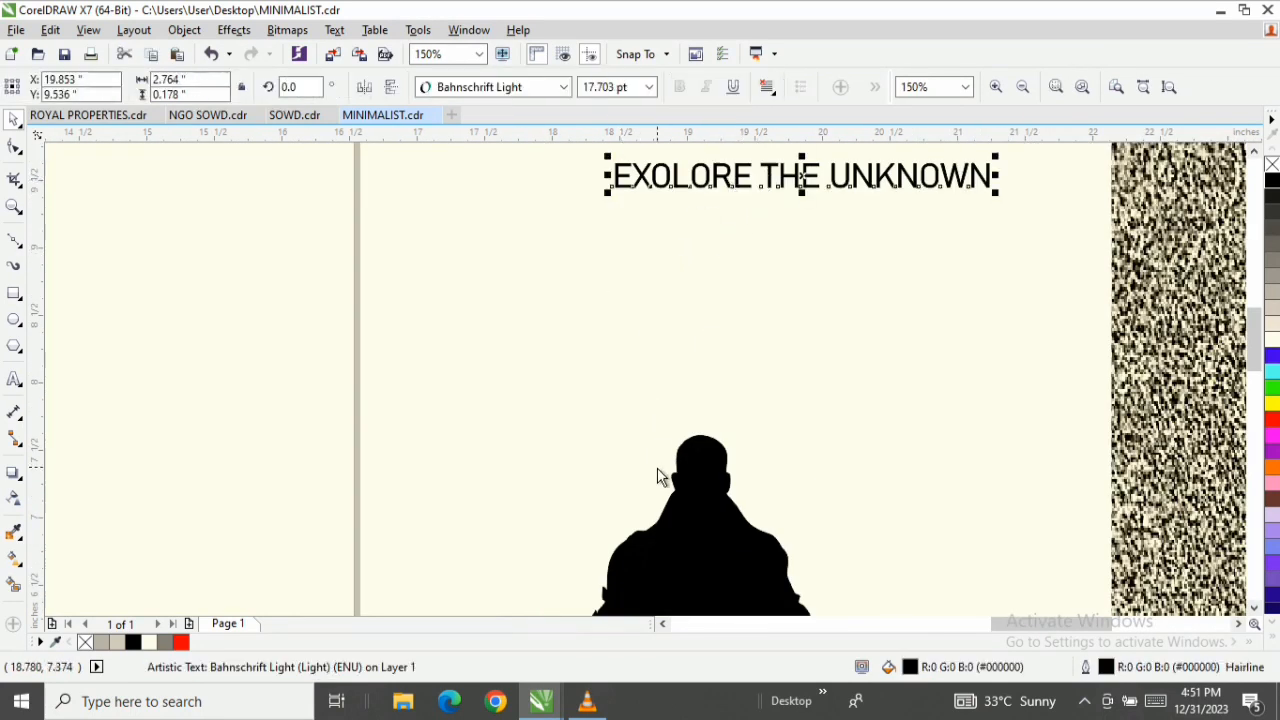
scroll(659, 468, "down", 1)
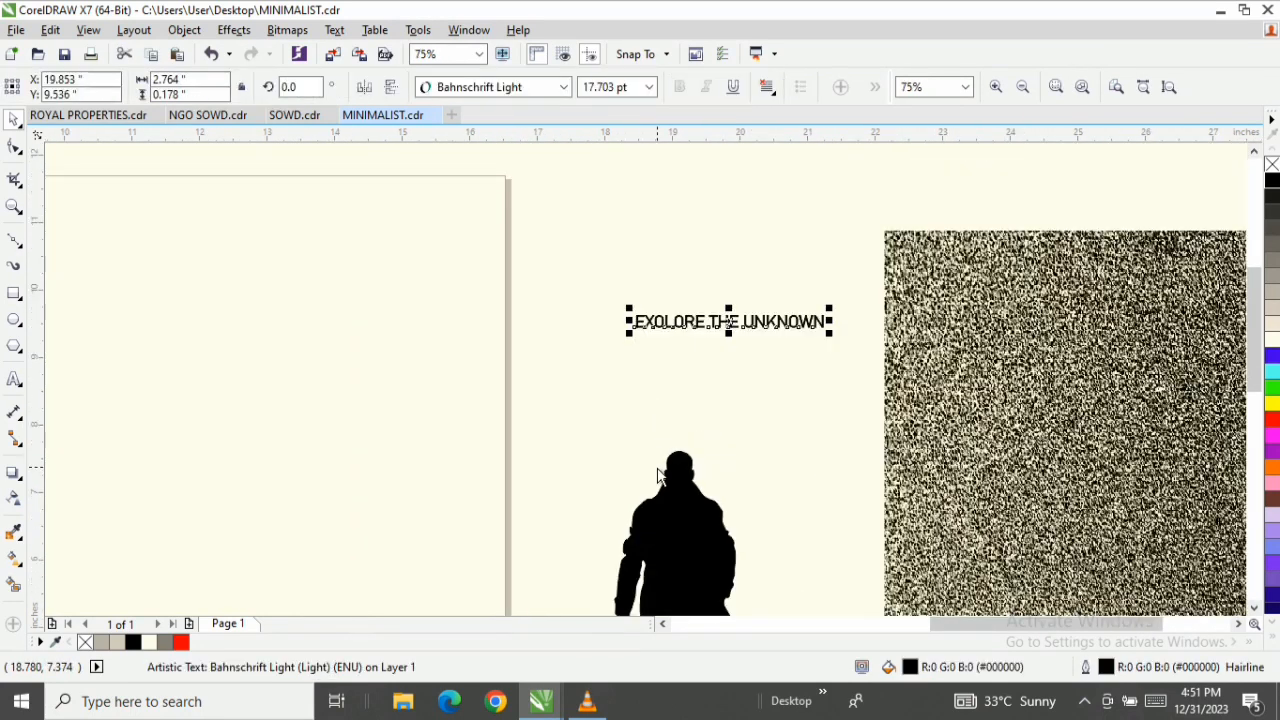
Draw a rectangle about 7.35 inches wide and 8.93 inches high near the middle of the page
left_click(13, 206)
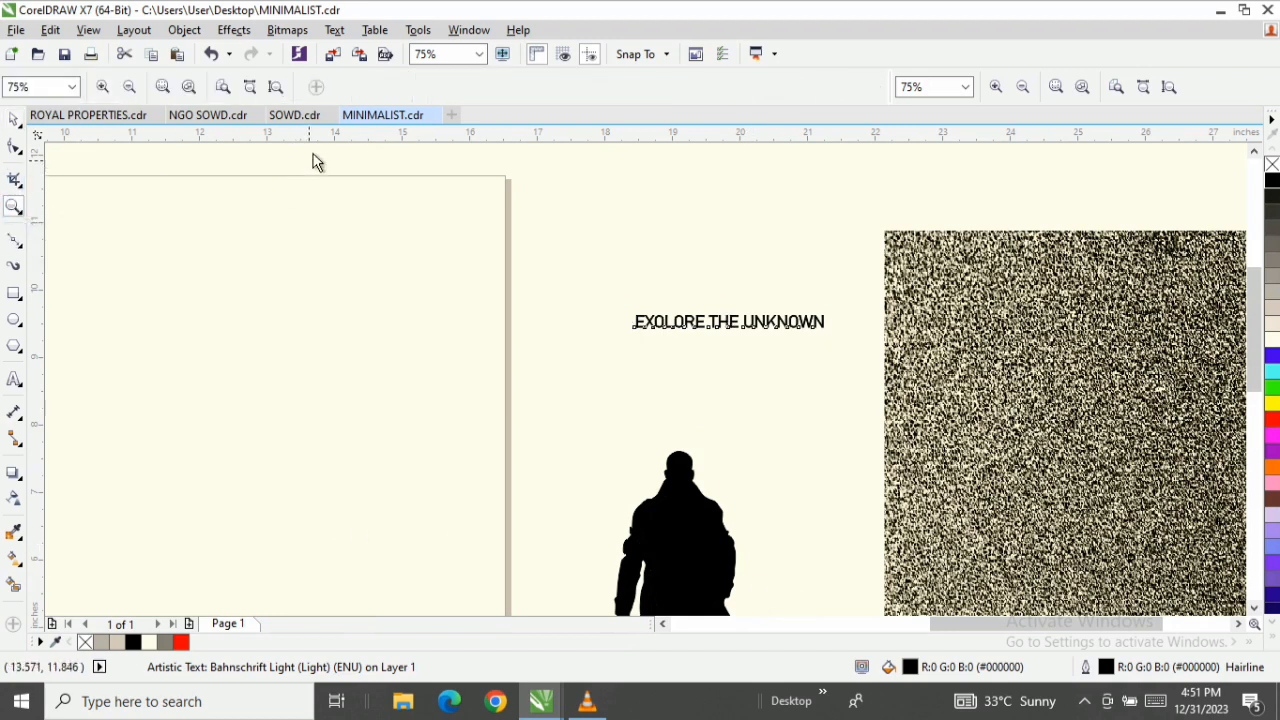
left_click(275, 88)
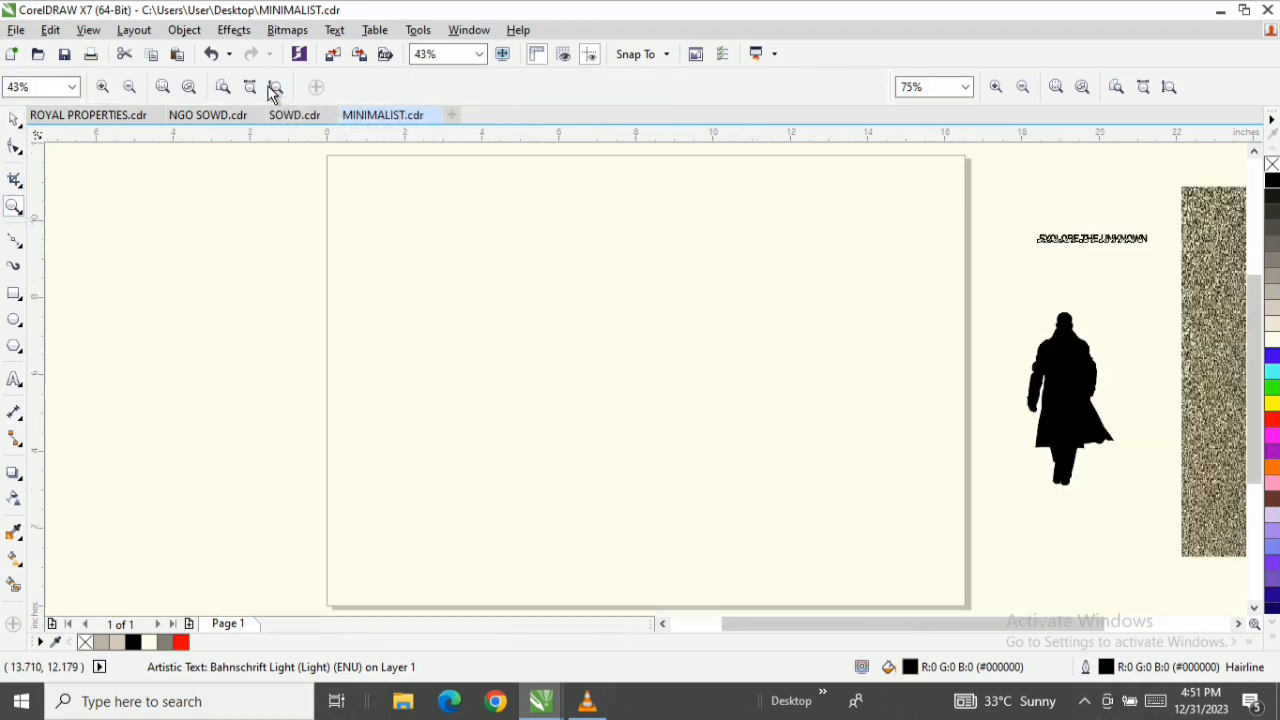
left_click(13, 119)
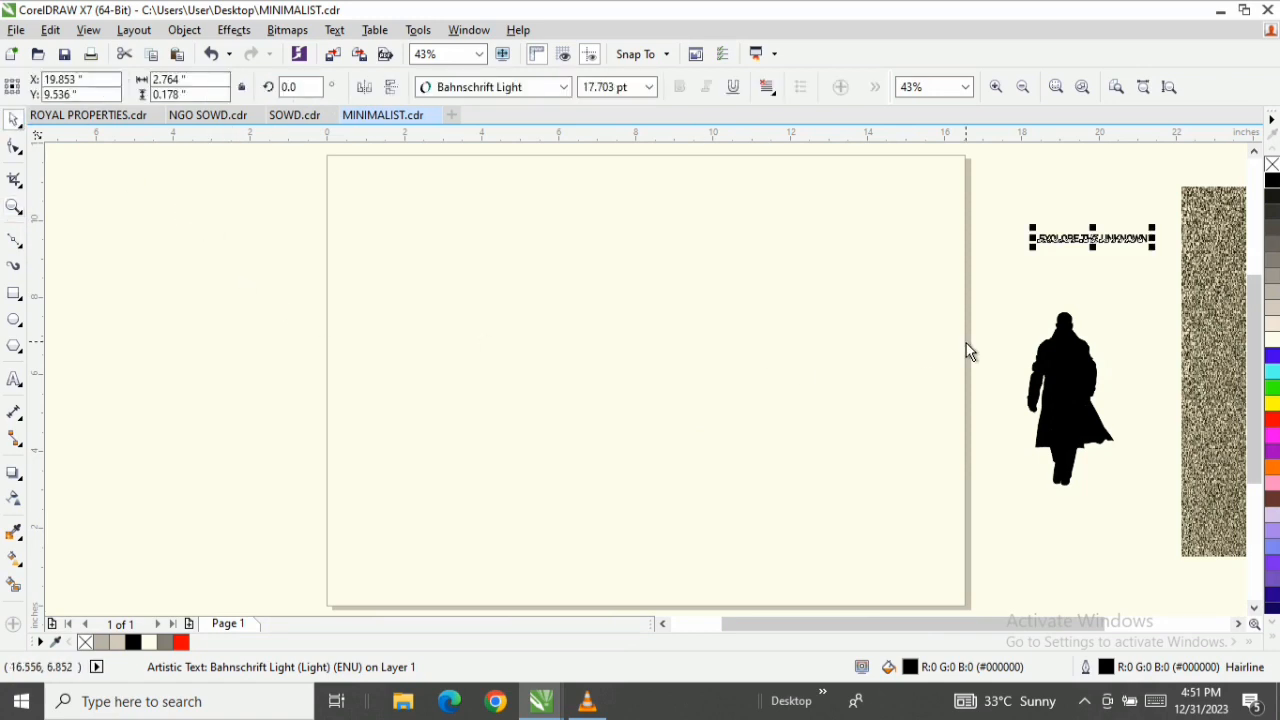
left_click(156, 288)
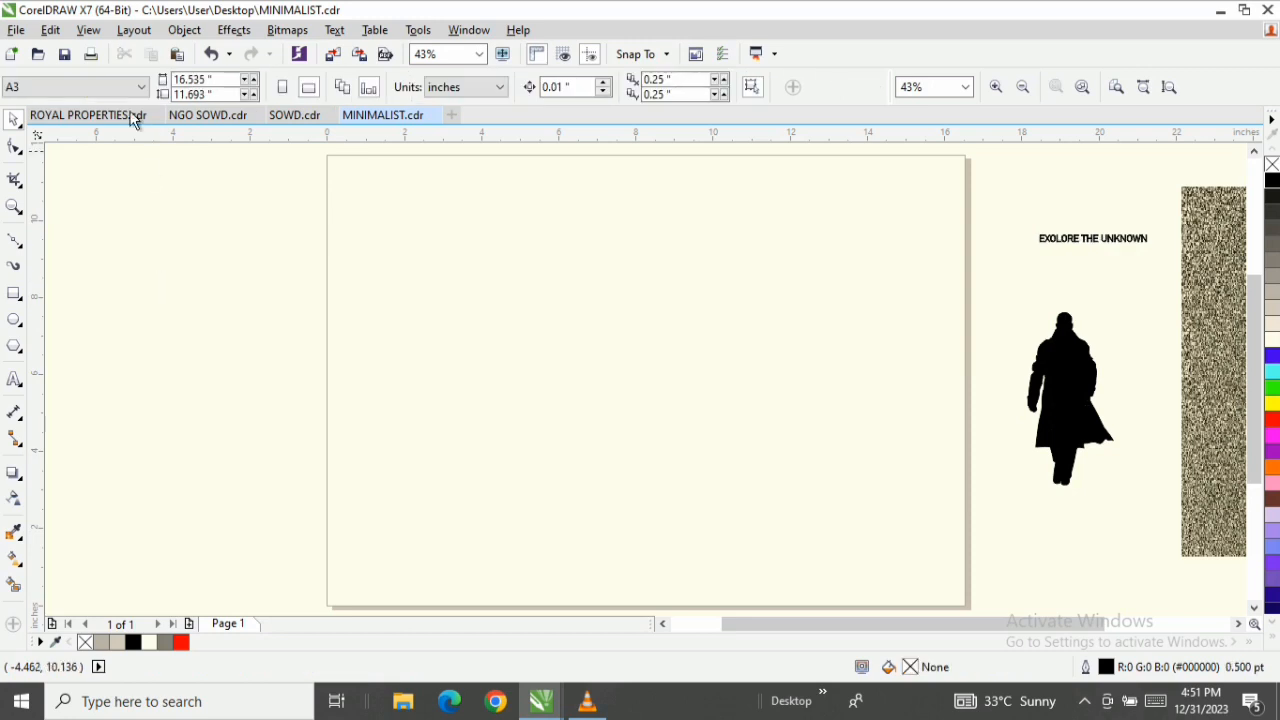
left_click(16, 296)
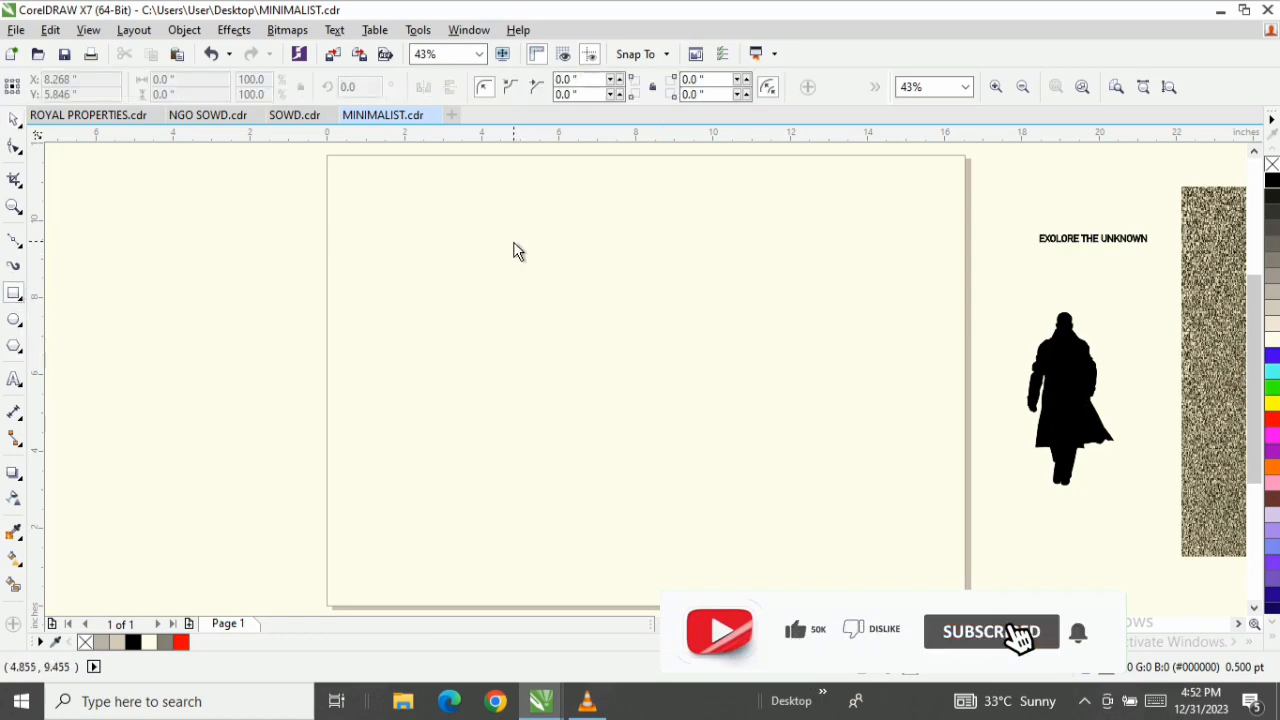
left_click_drag(498, 220, 782, 565)
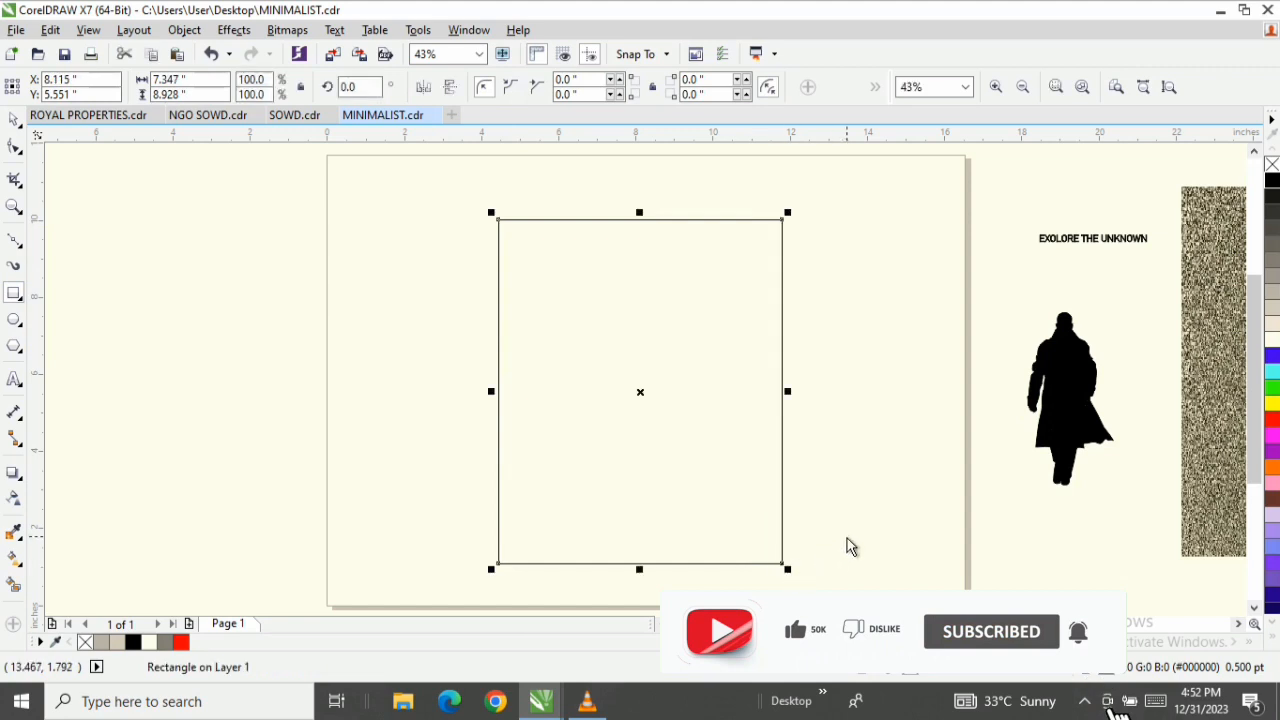
Move the rectangle slightly left and enlarge it about its centre to about 8.66 by 9.61 inches
key("space")
left_click_drag(667, 468, 656, 469)
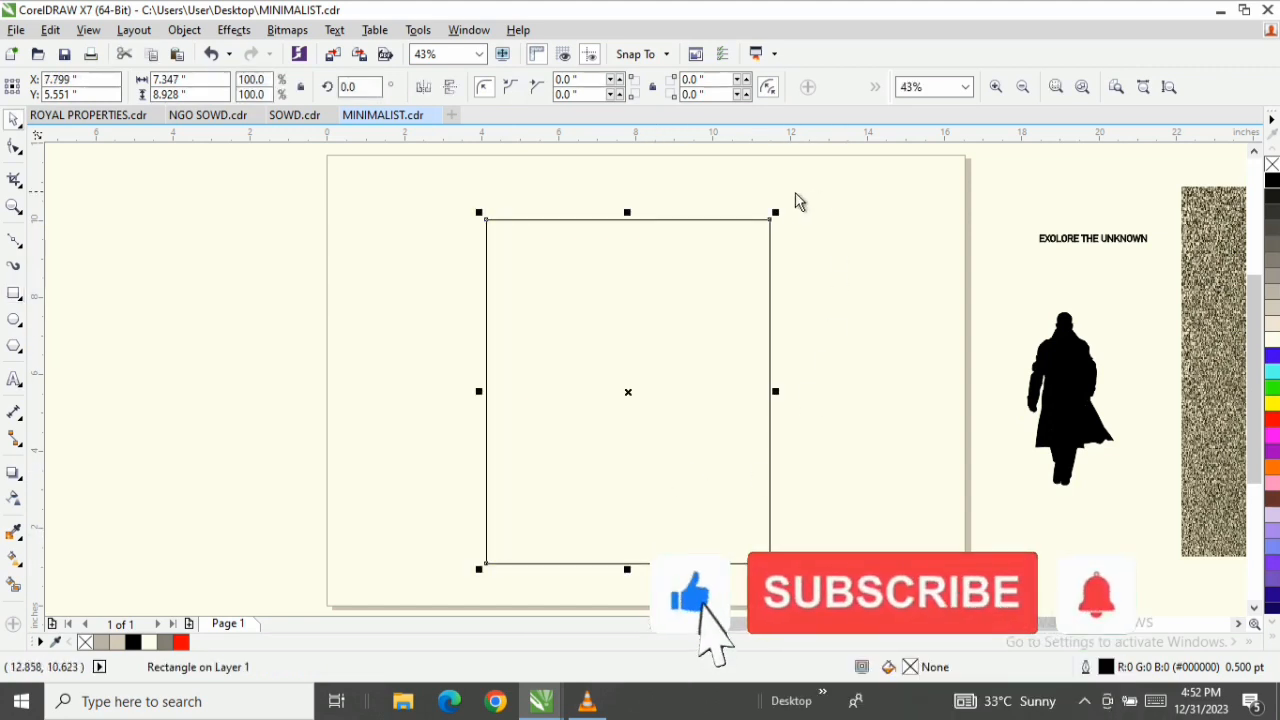
left_click_drag(774, 218, 796, 210)
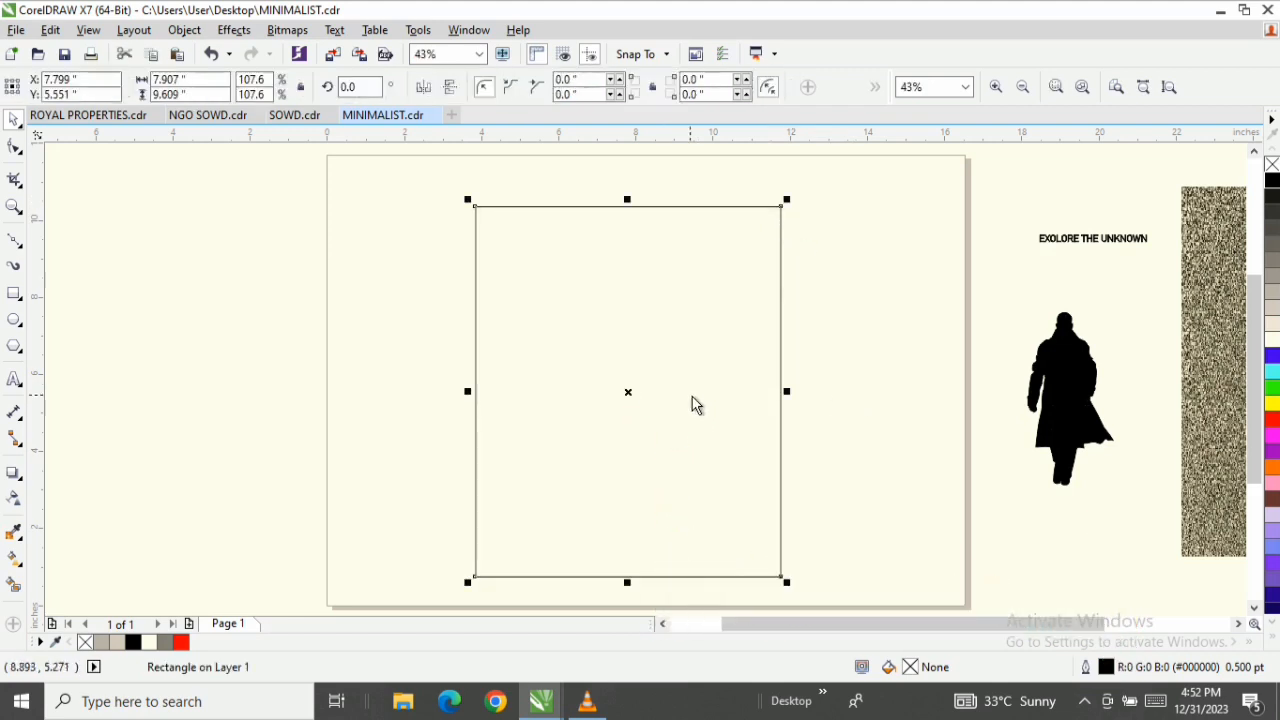
left_click_drag(790, 398, 803, 399)
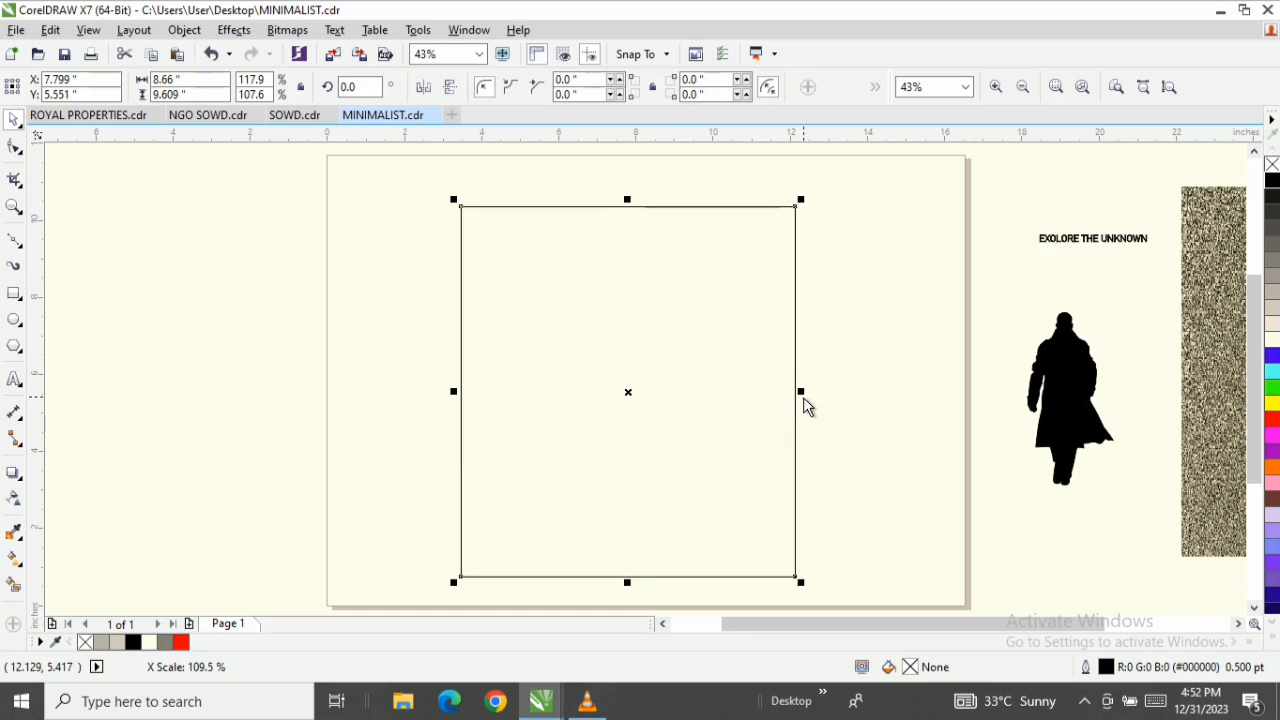
left_click(897, 446)
left_click(555, 281)
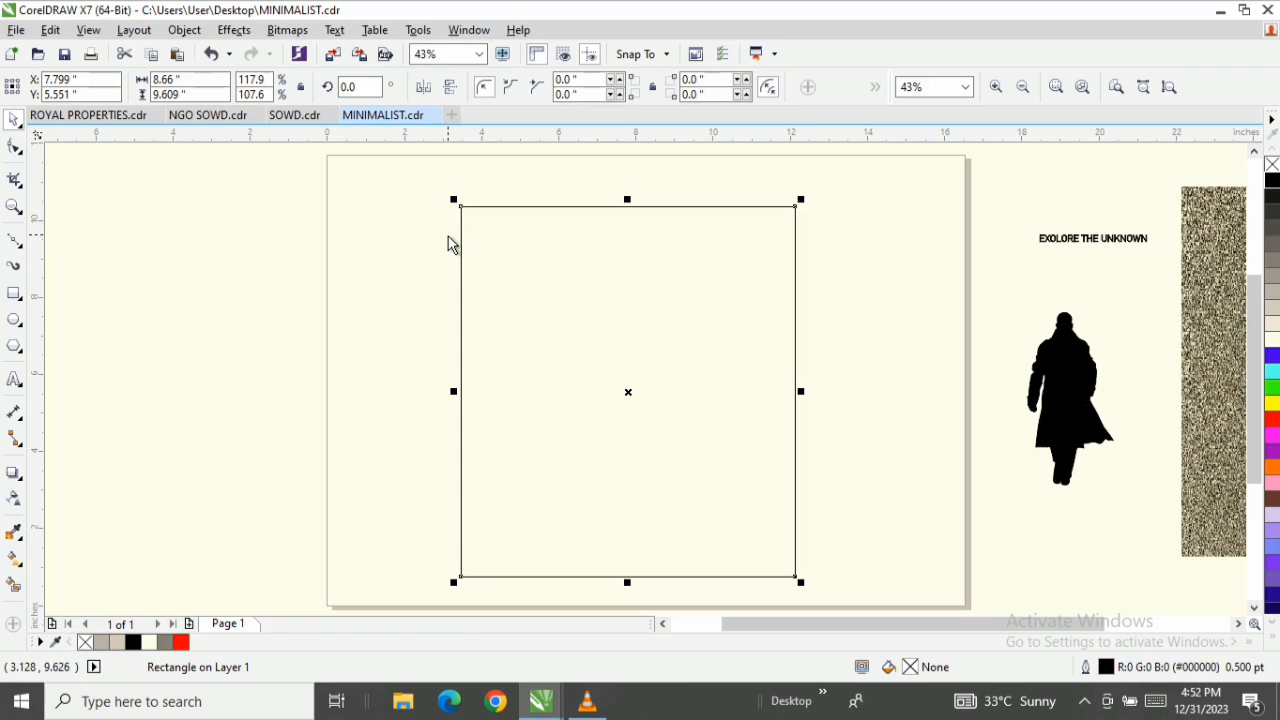
Round only the rectangle's upper-left corner to about 3.02 inches and its upper-right corner to about 2.85 inches
left_click(13, 148)
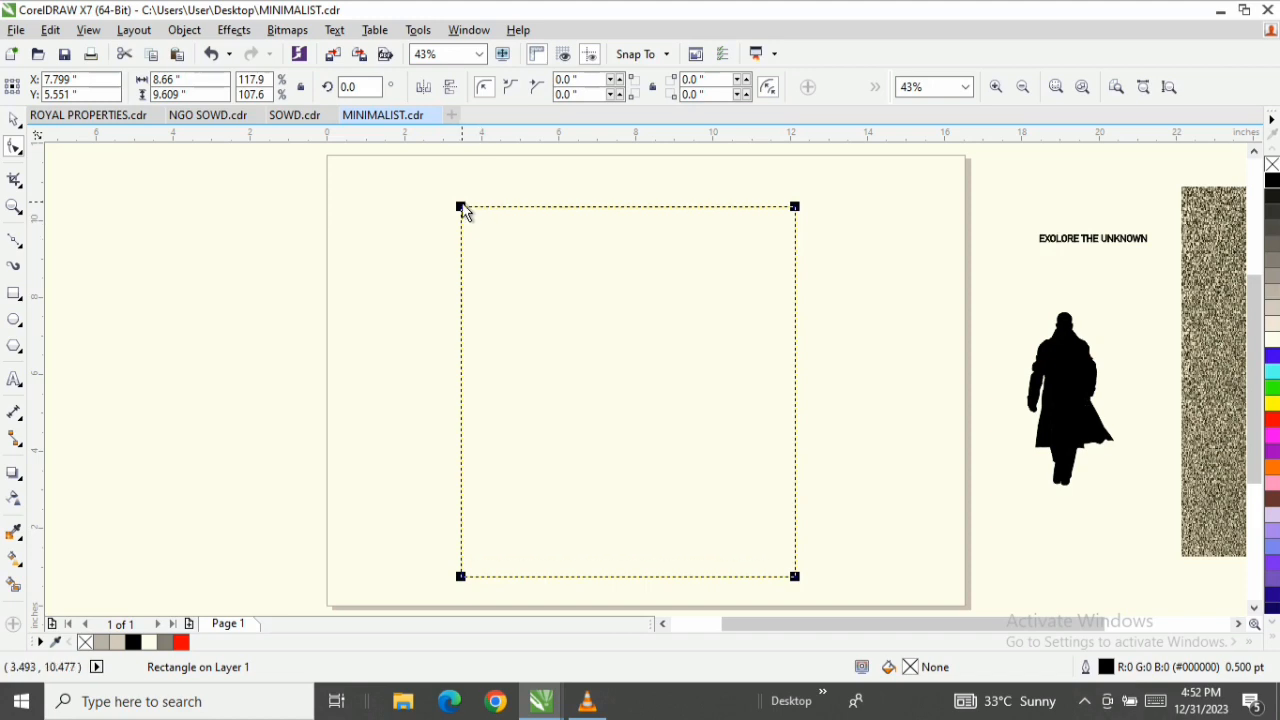
left_click_drag(462, 208, 455, 308)
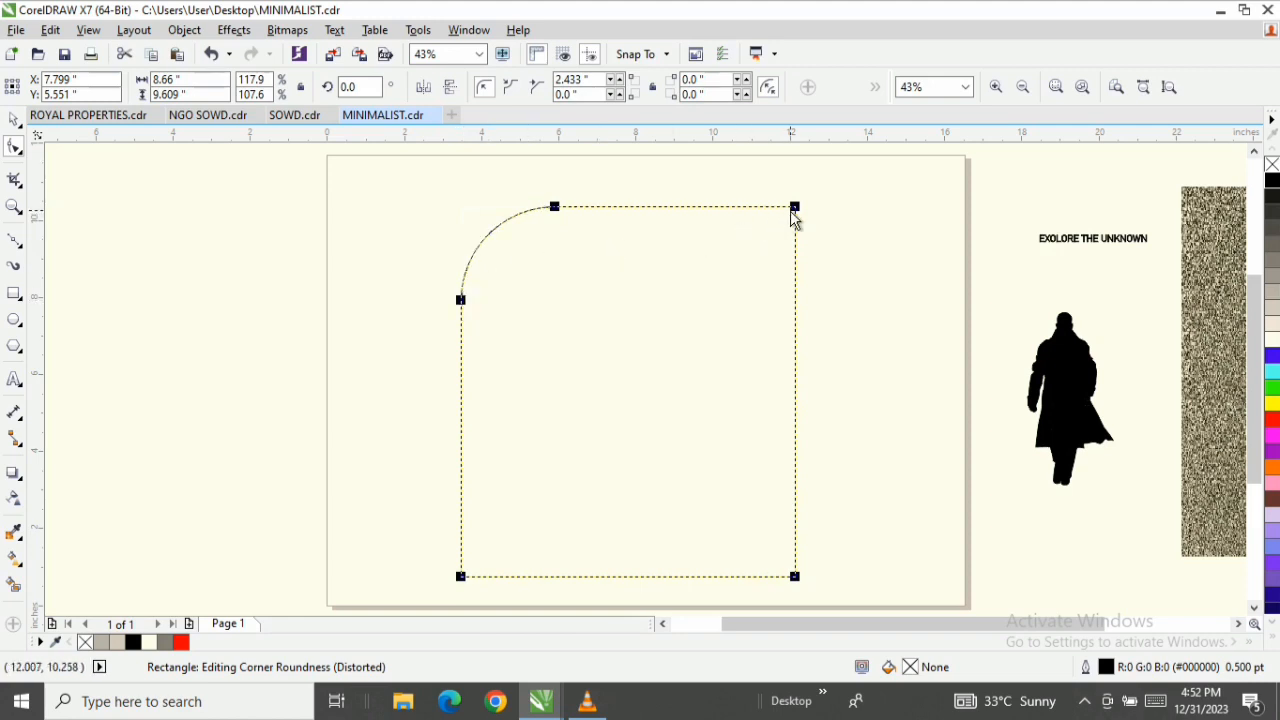
left_click_drag(797, 207, 816, 297)
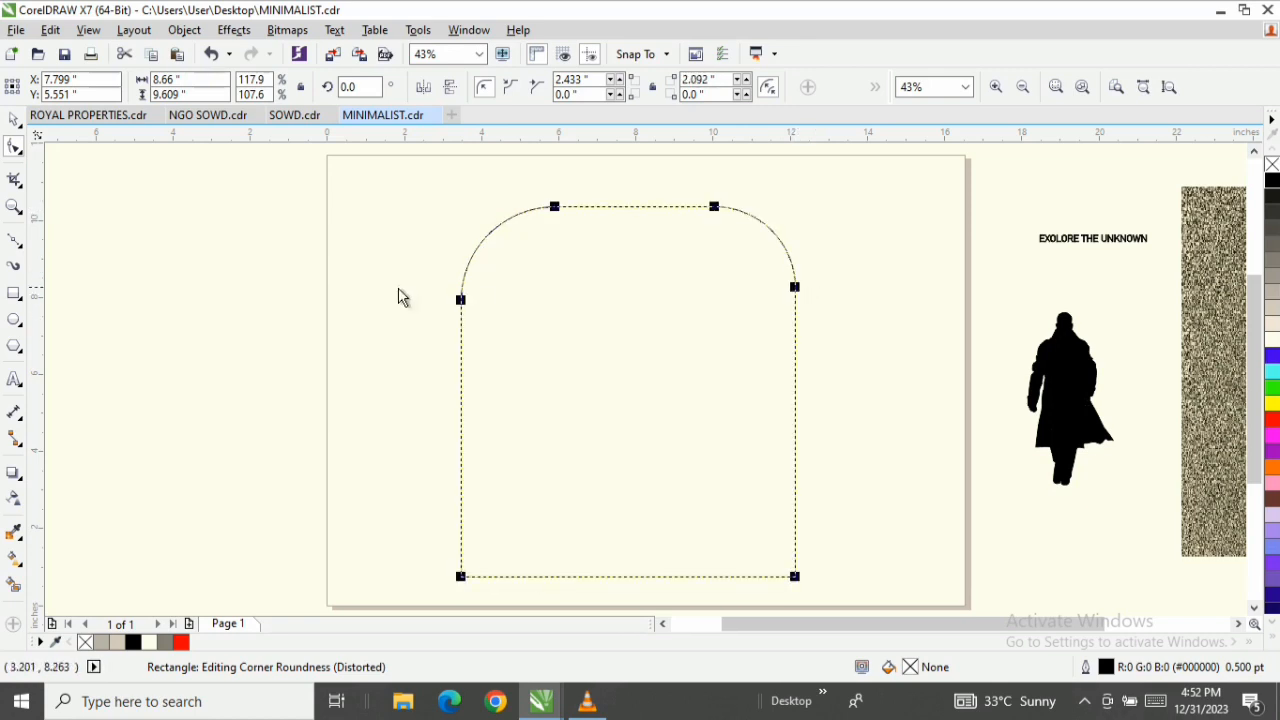
left_click_drag(467, 312, 472, 333)
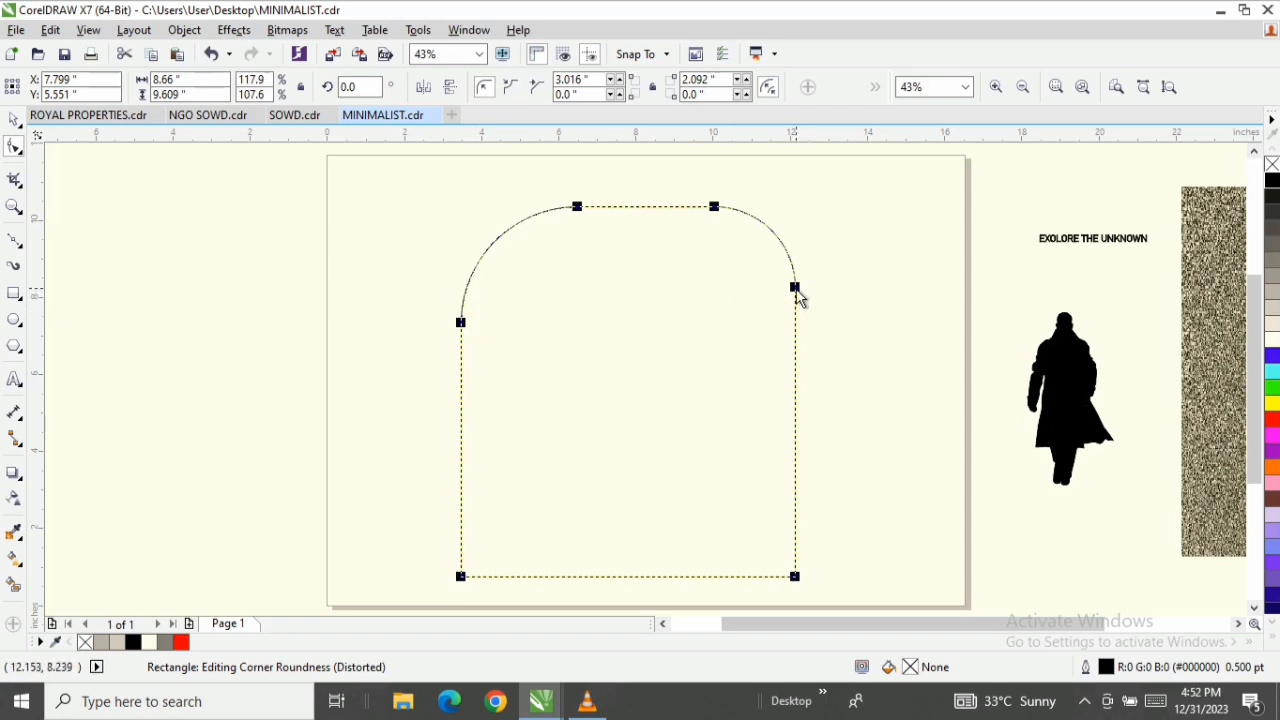
left_click_drag(797, 297, 800, 326)
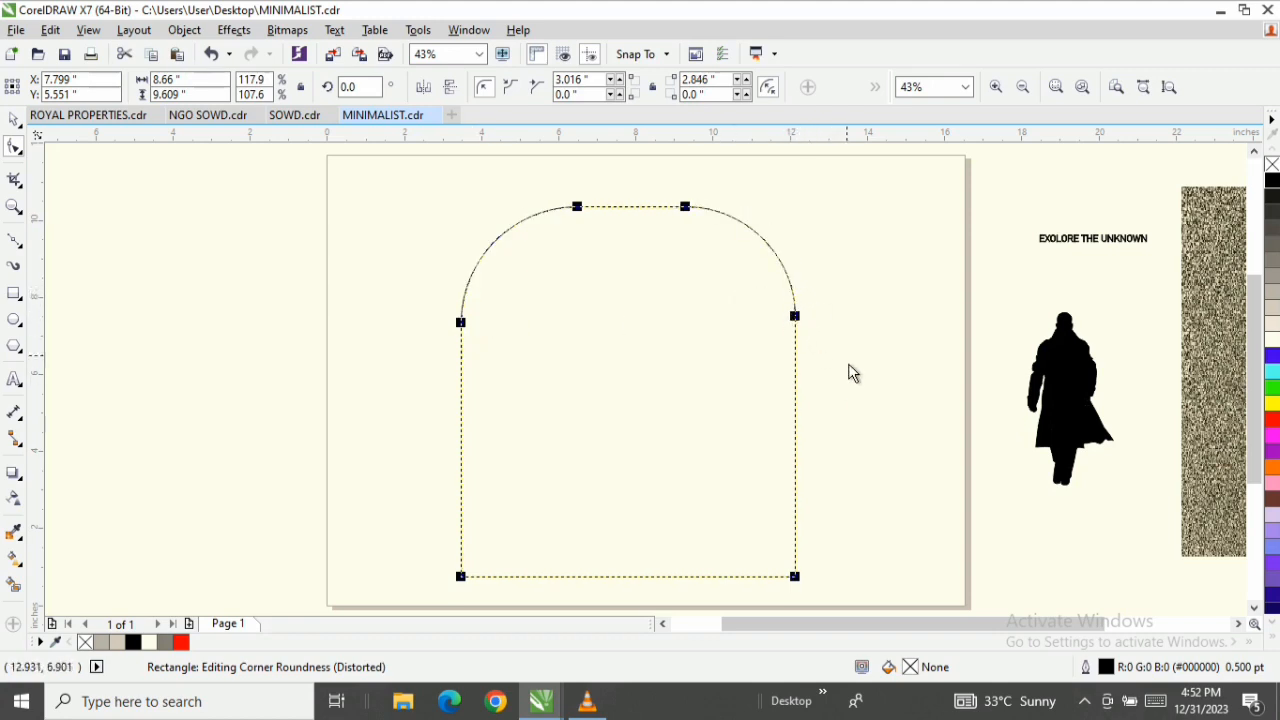
key("space")
left_click(866, 333)
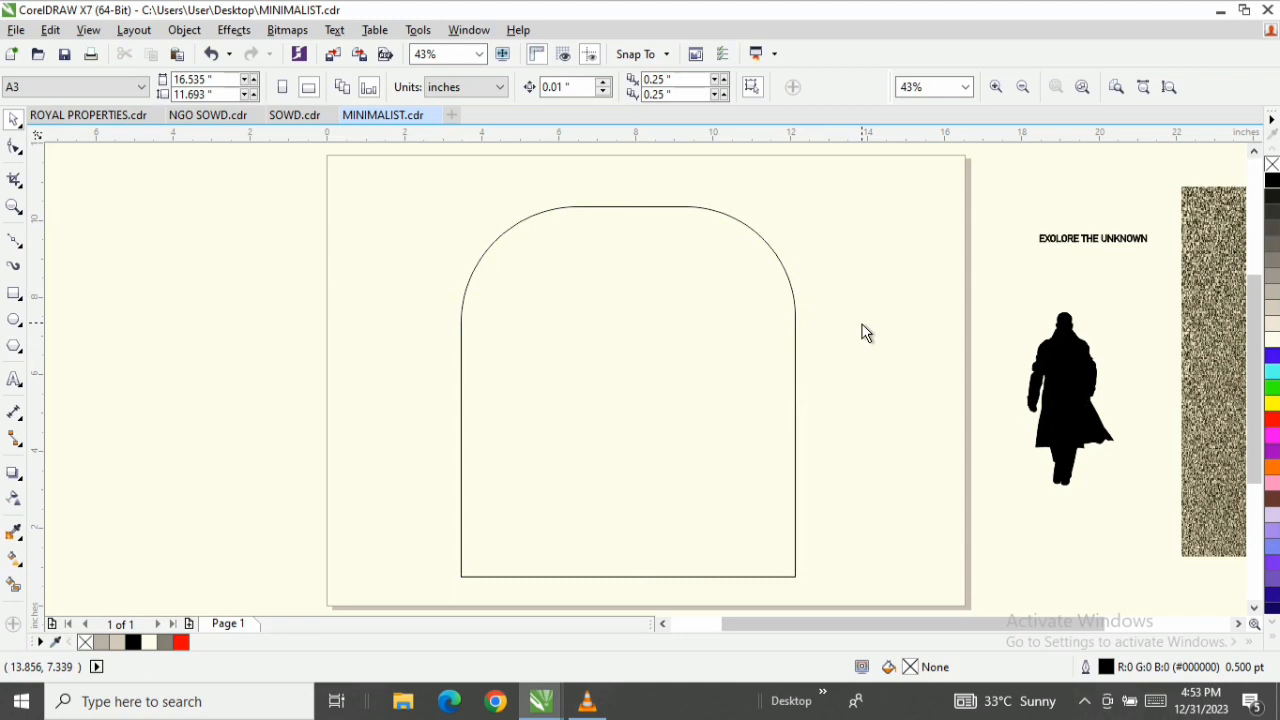
Make a concentric copy of the rounded arch scaled to 97% about its centre, about 8.40 by 9.32 inches
left_click(668, 377)
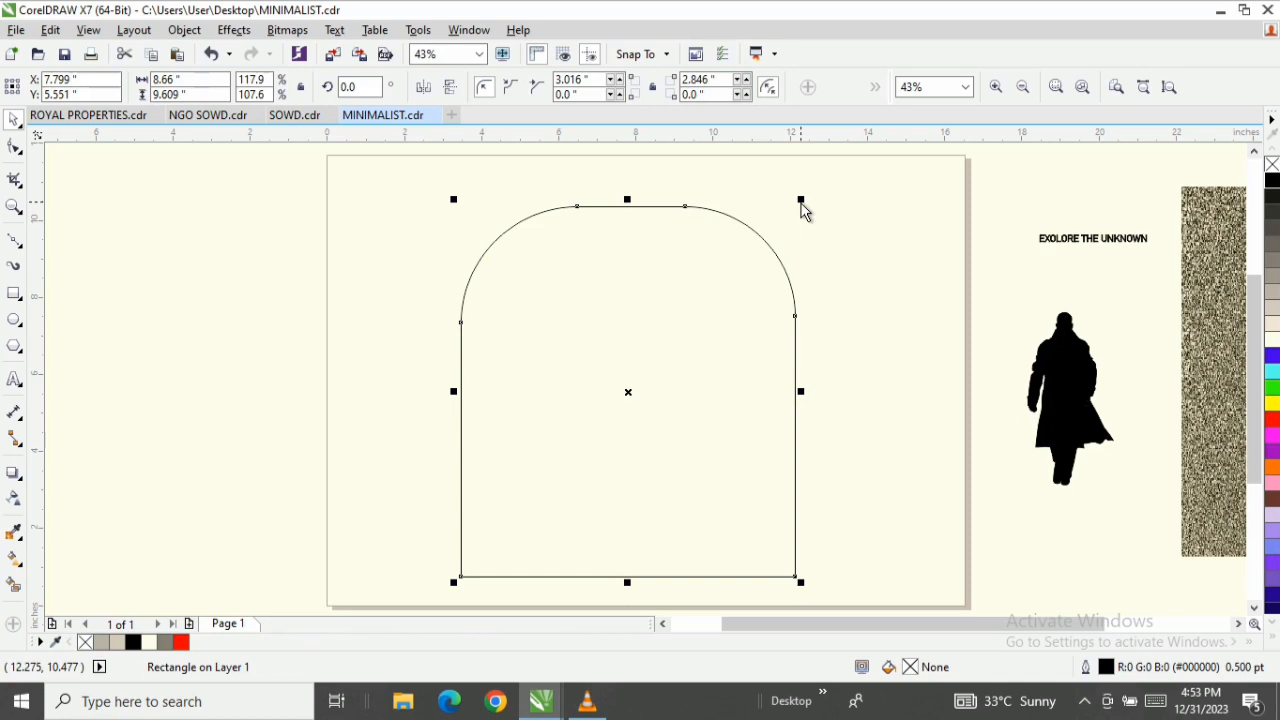
key("p")
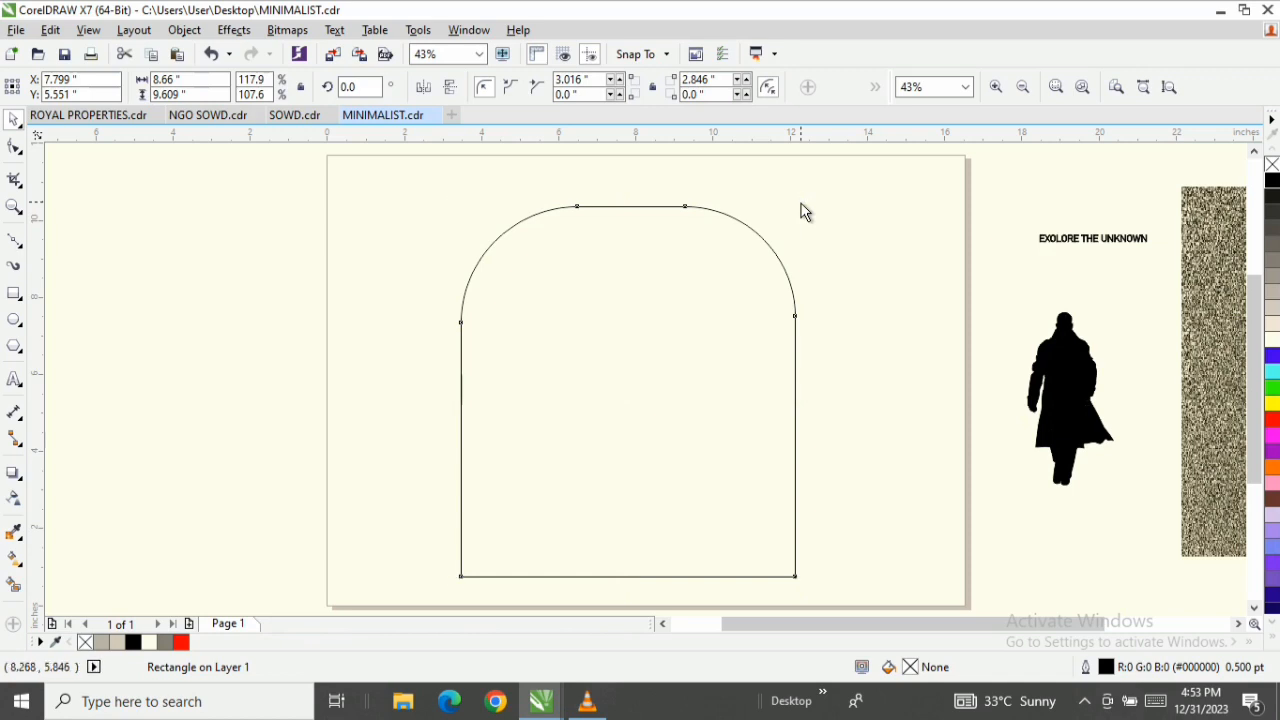
left_click_drag(801, 203, 797, 208)
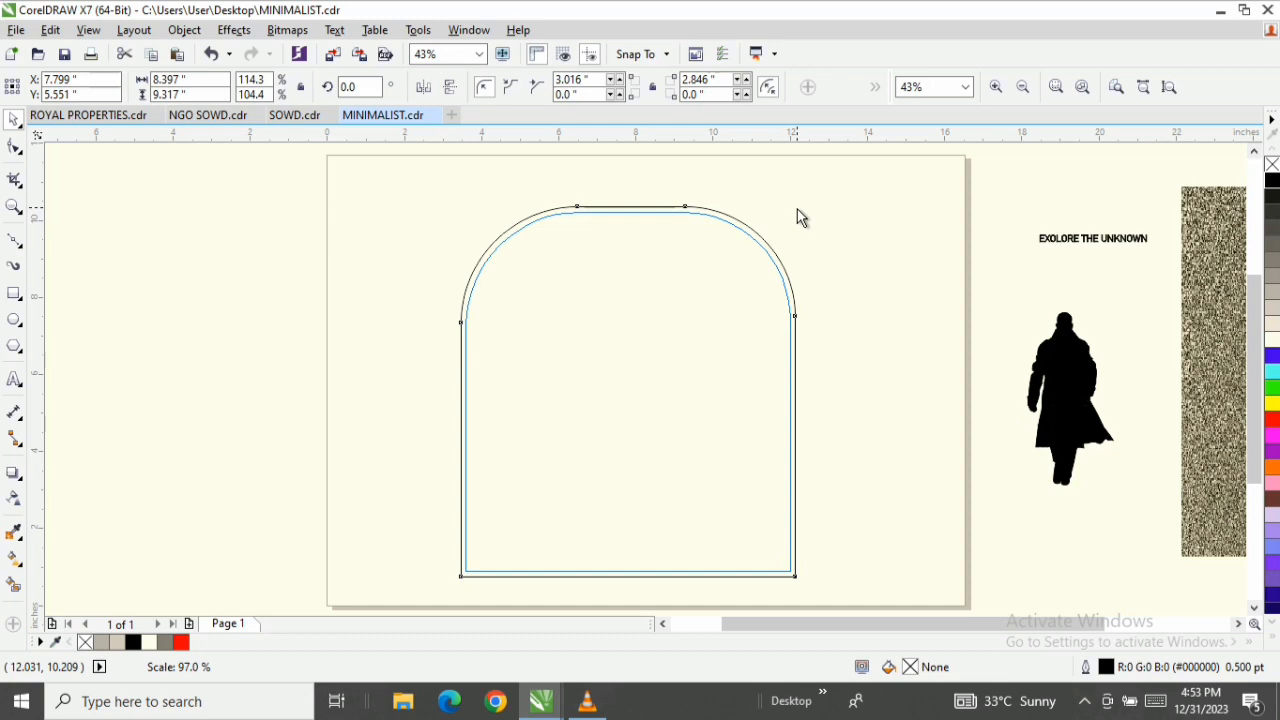
left_click_drag(797, 210, 797, 210)
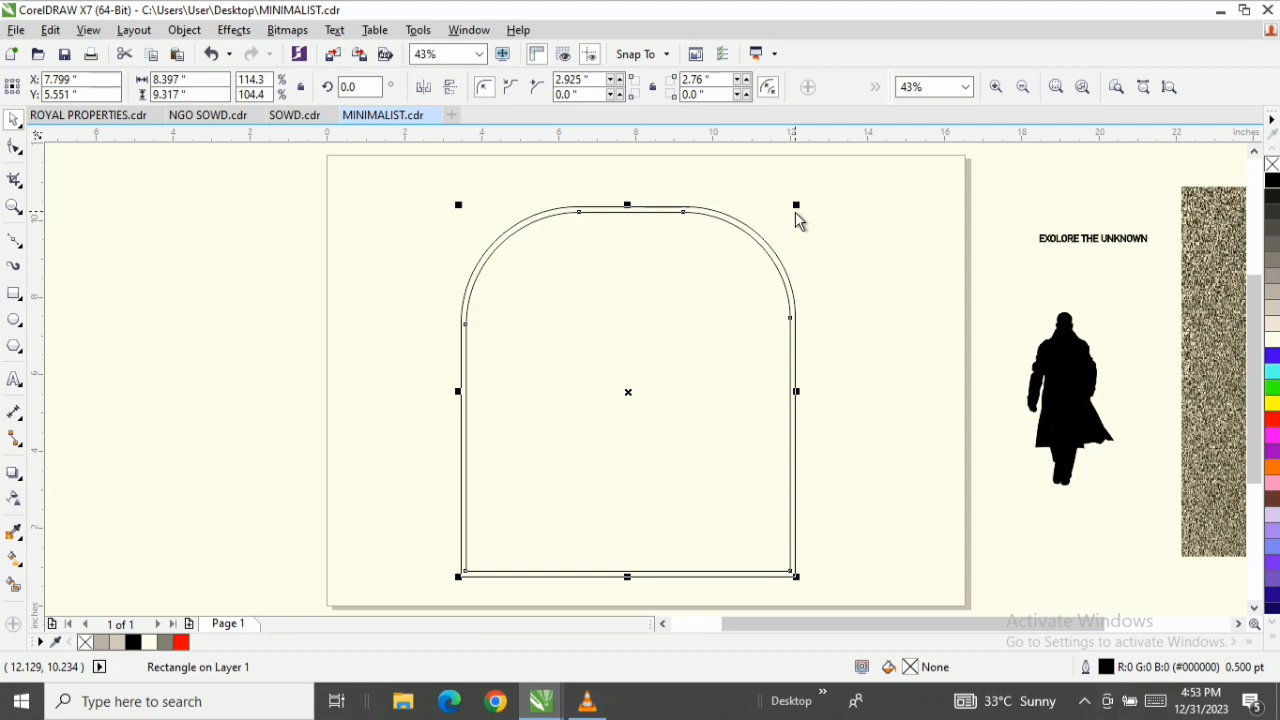
Repeat the scaled duplication 30 times so the nested arches shrink inward to about 3.33 by 3.69 inches
key("ctrl+r")
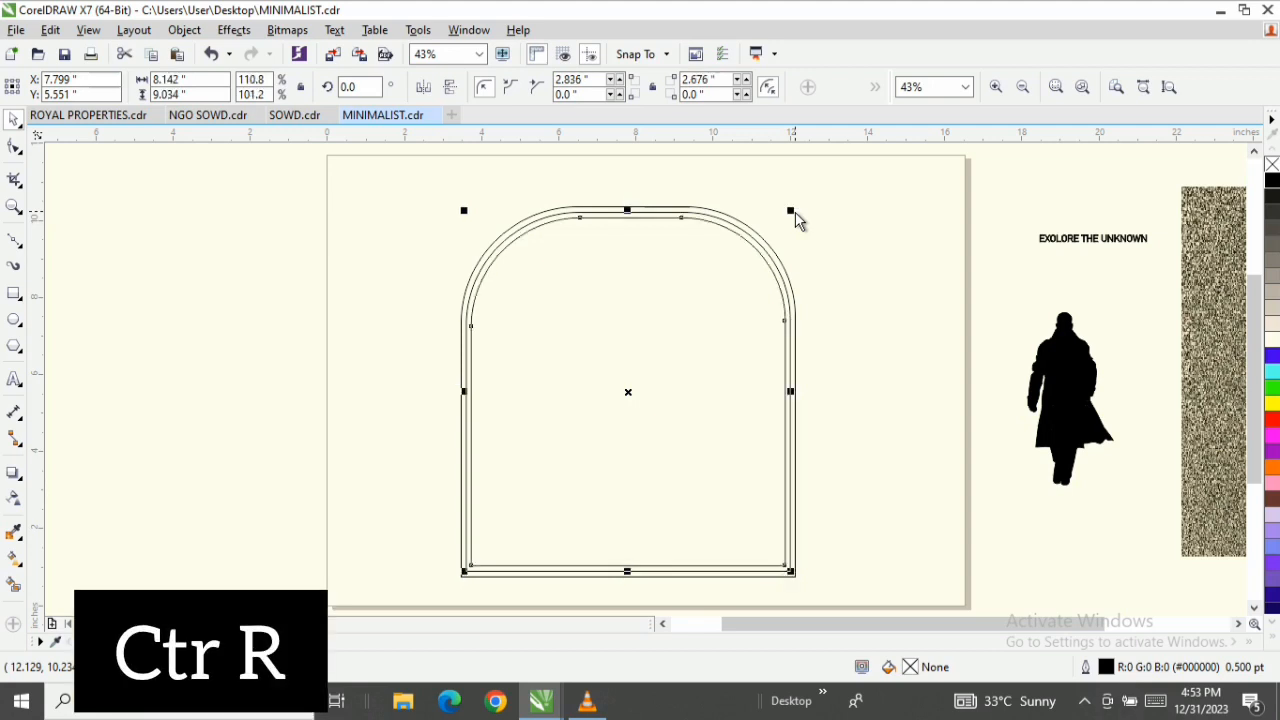
key("ctrl+r")
key("ctrl+r")
key("ctrl+r")
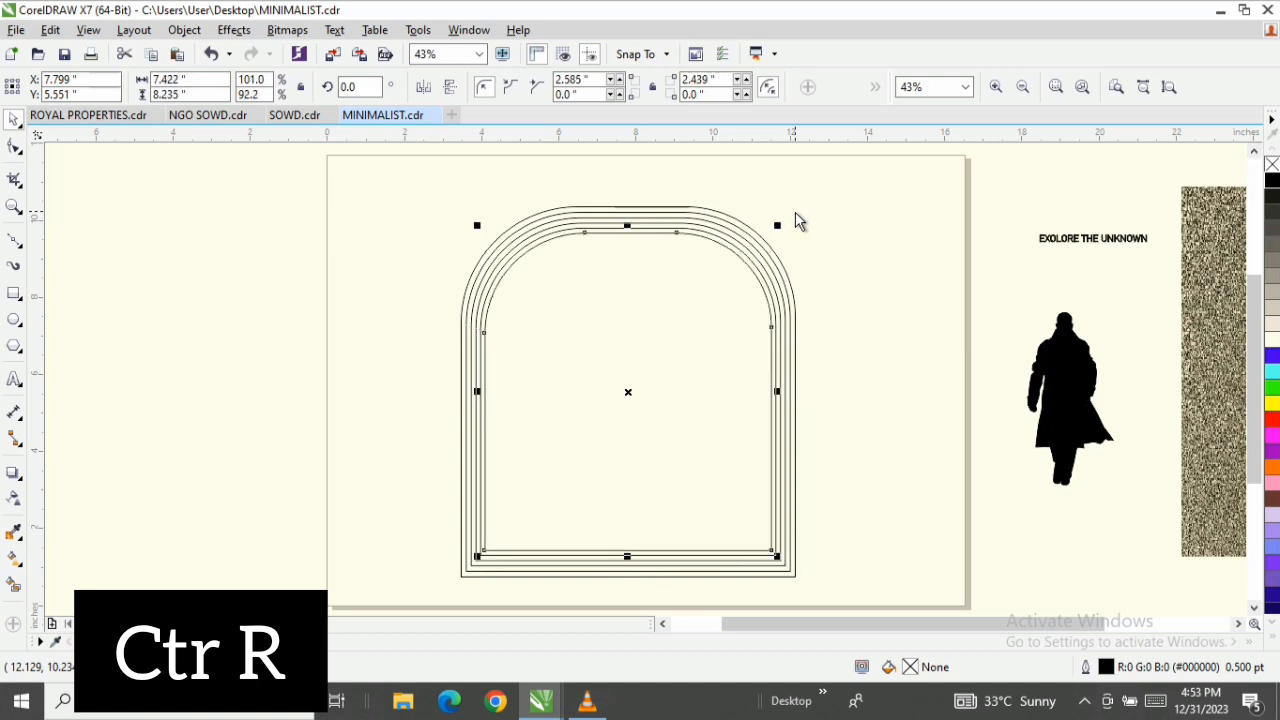
key("ctrl+r")
key("ctrl+r")
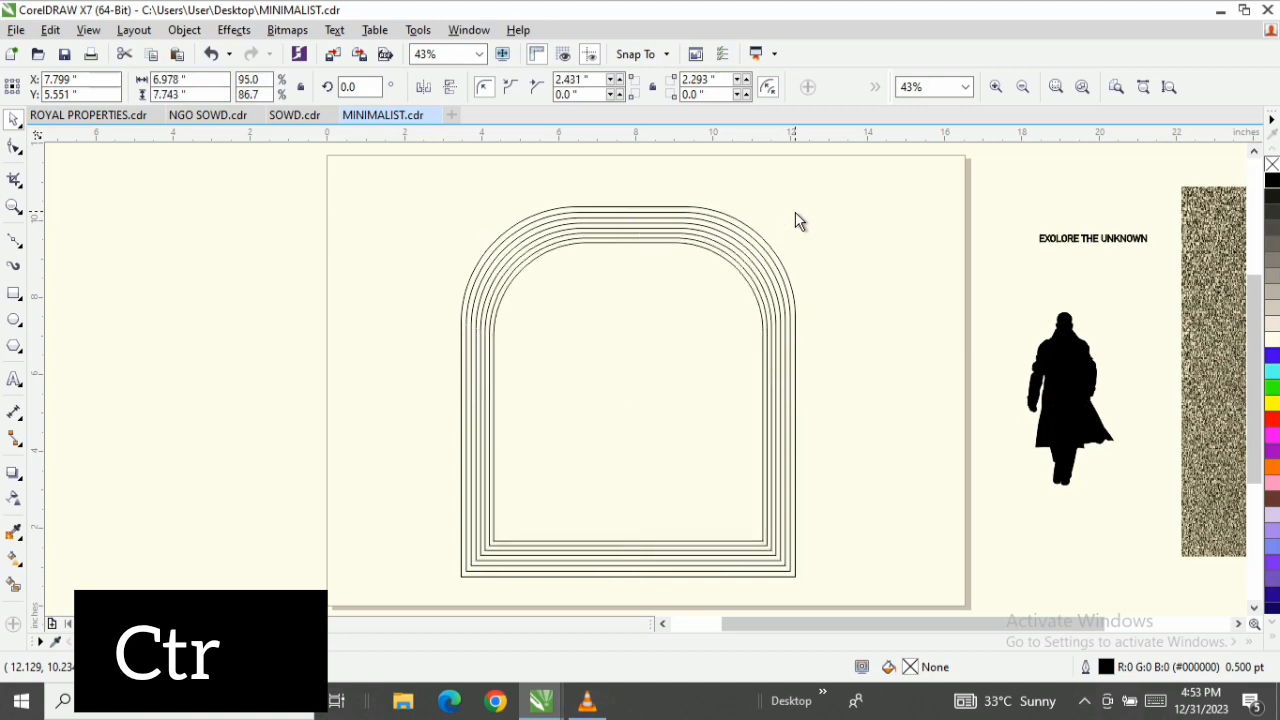
key("ctrl+r")
key("ctrl+r")
key("ctrl+r")
key("ctrl+r")
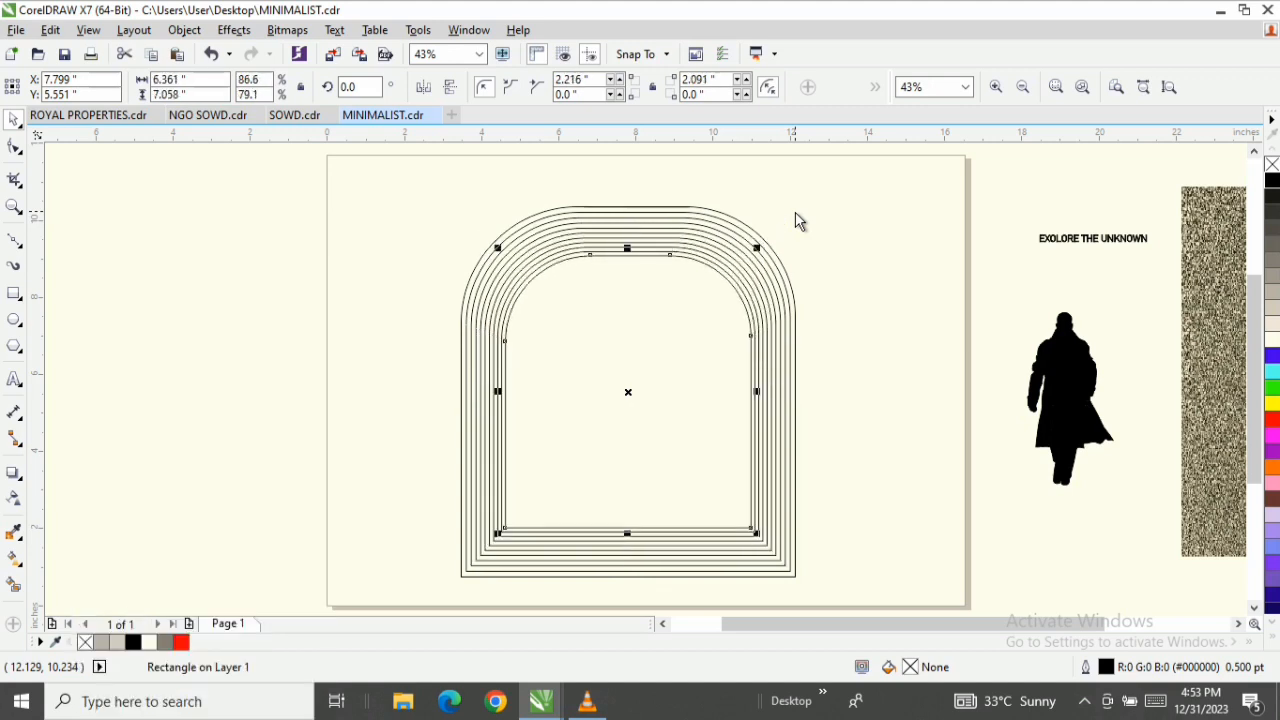
key("ctrl+r")
key("ctrl+r")
key("ctrl+r")
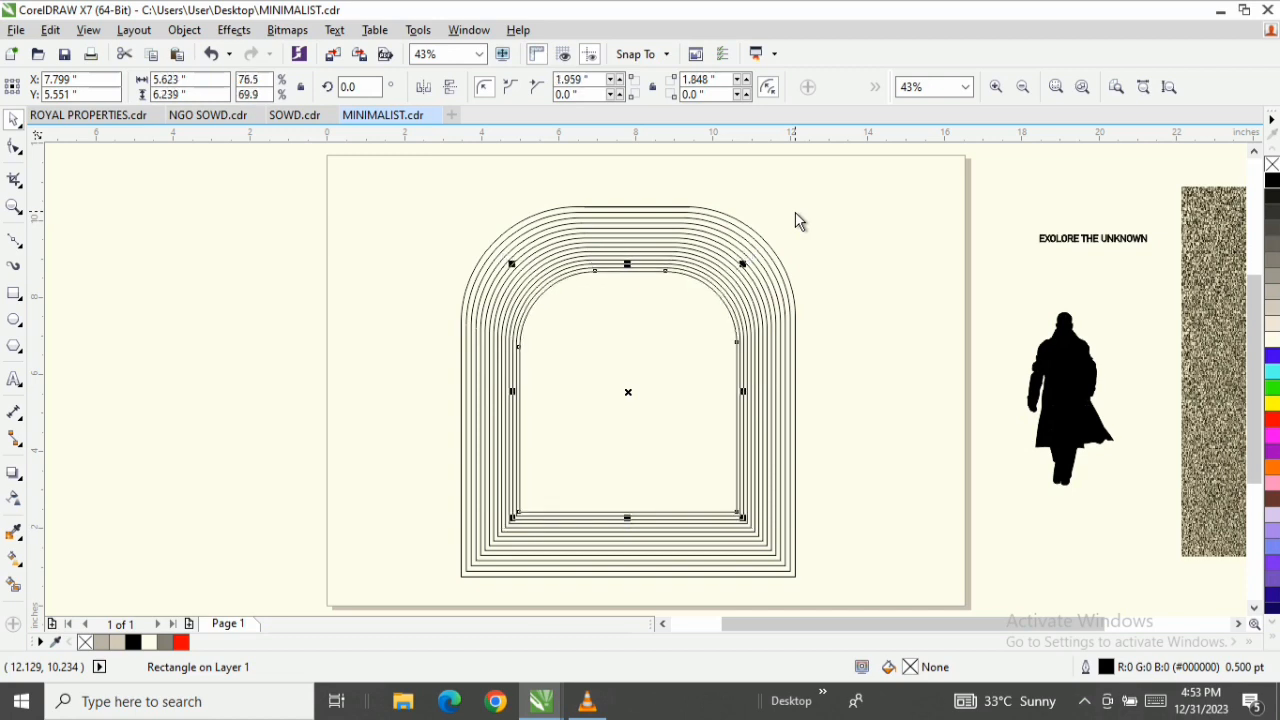
key("ctrl+r")
key("ctrl+r")
key("ctrl+r")
key("ctrl+r")
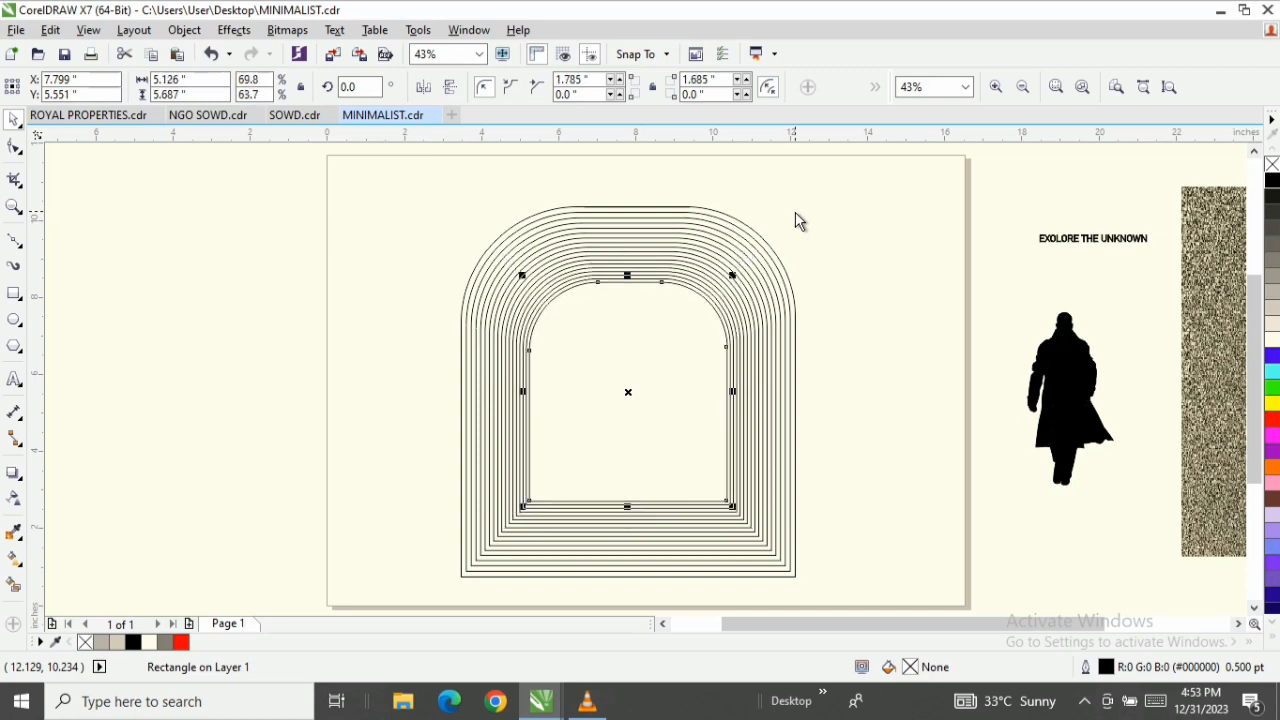
key("ctrl+r")
key("ctrl+r")
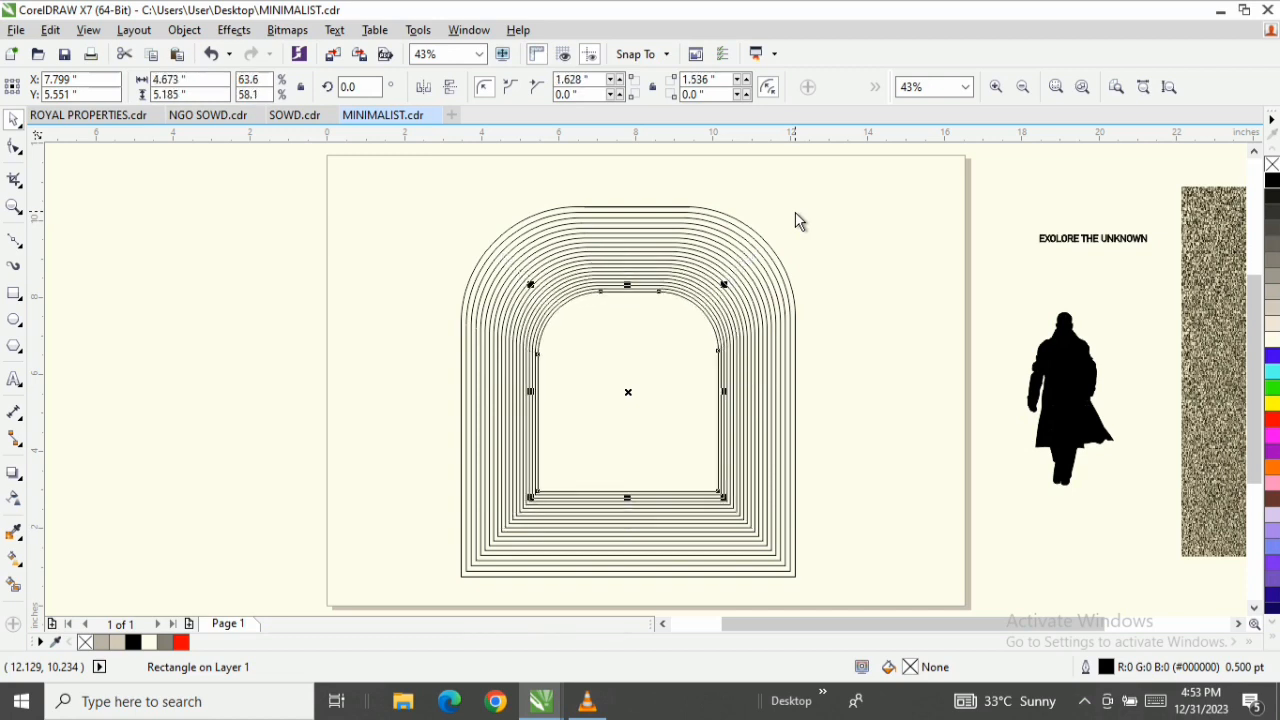
key("ctrl+r")
key("ctrl+r")
key("ctrl+r")
key("ctrl+r")
key("ctrl+r")
key("ctrl+r")
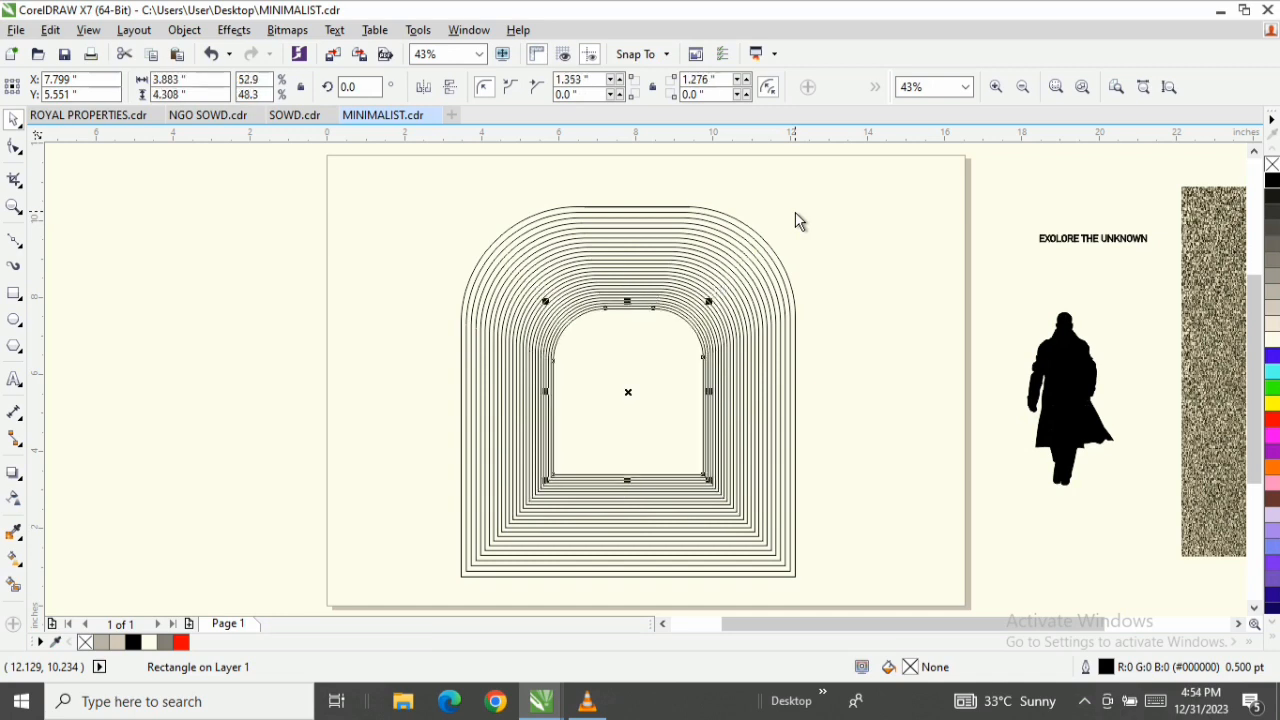
key("ctrl+r")
key("ctrl+r")
key("ctrl+r")
key("ctrl+r")
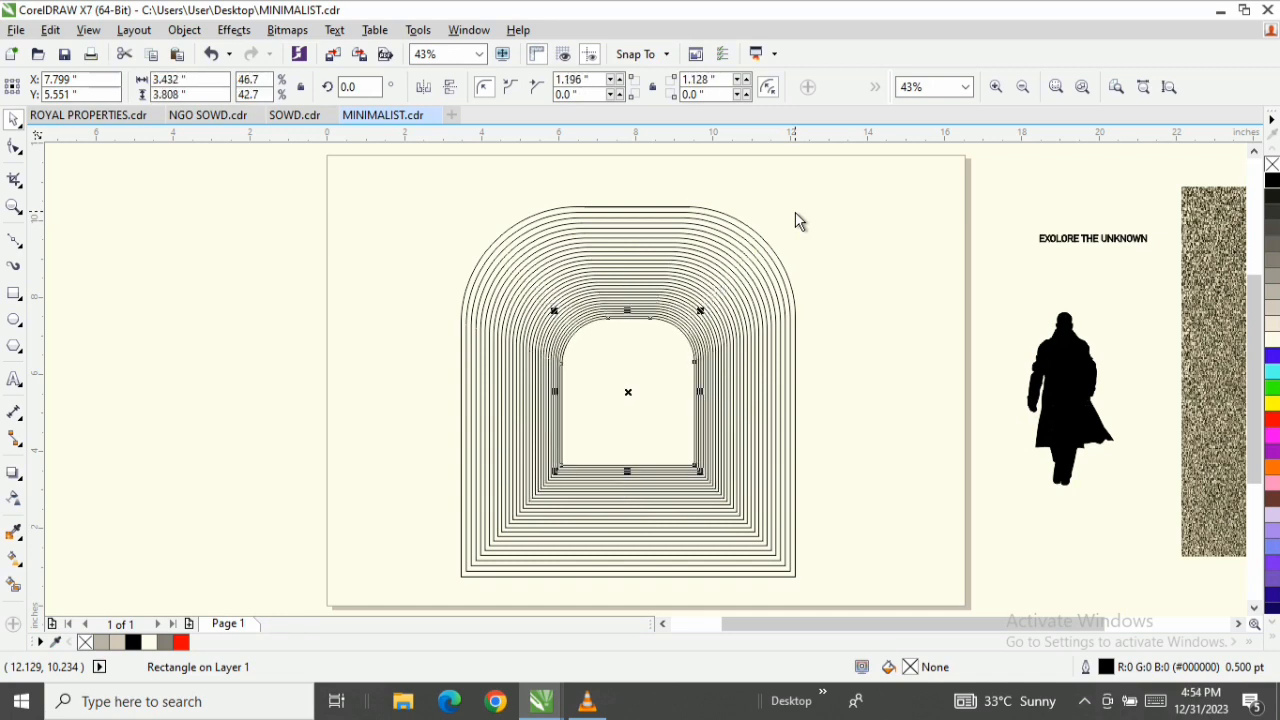
key("ctrl+r")
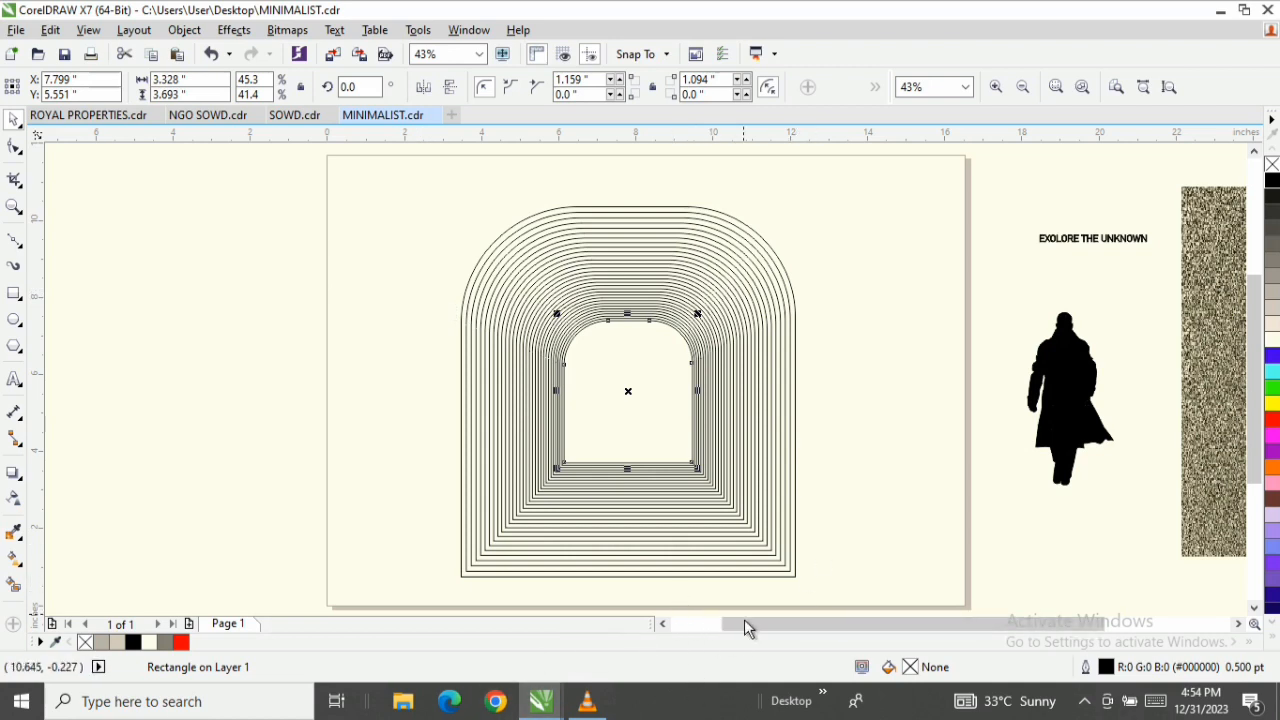
Draw a rectangle about 10.97 inches wide and 11.60 inches high around the nested arches, spanning nearly the full page height
left_click_drag(745, 622, 754, 624)
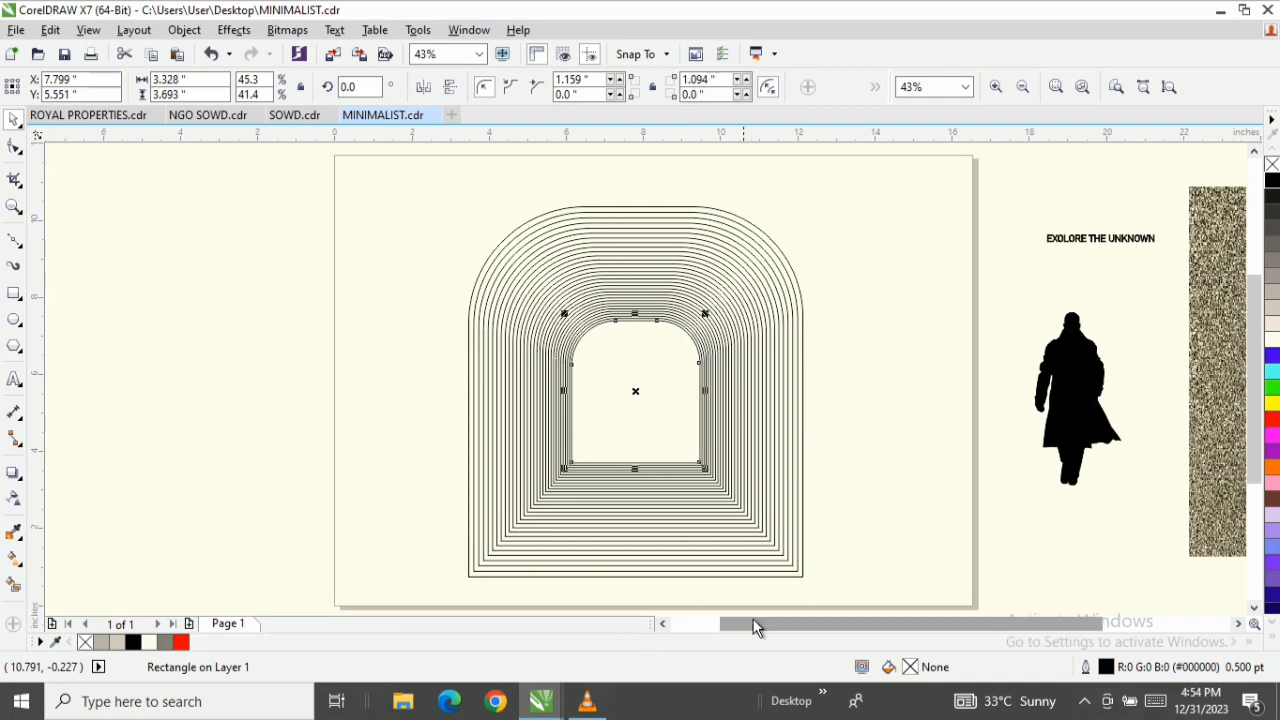
left_click(13, 296)
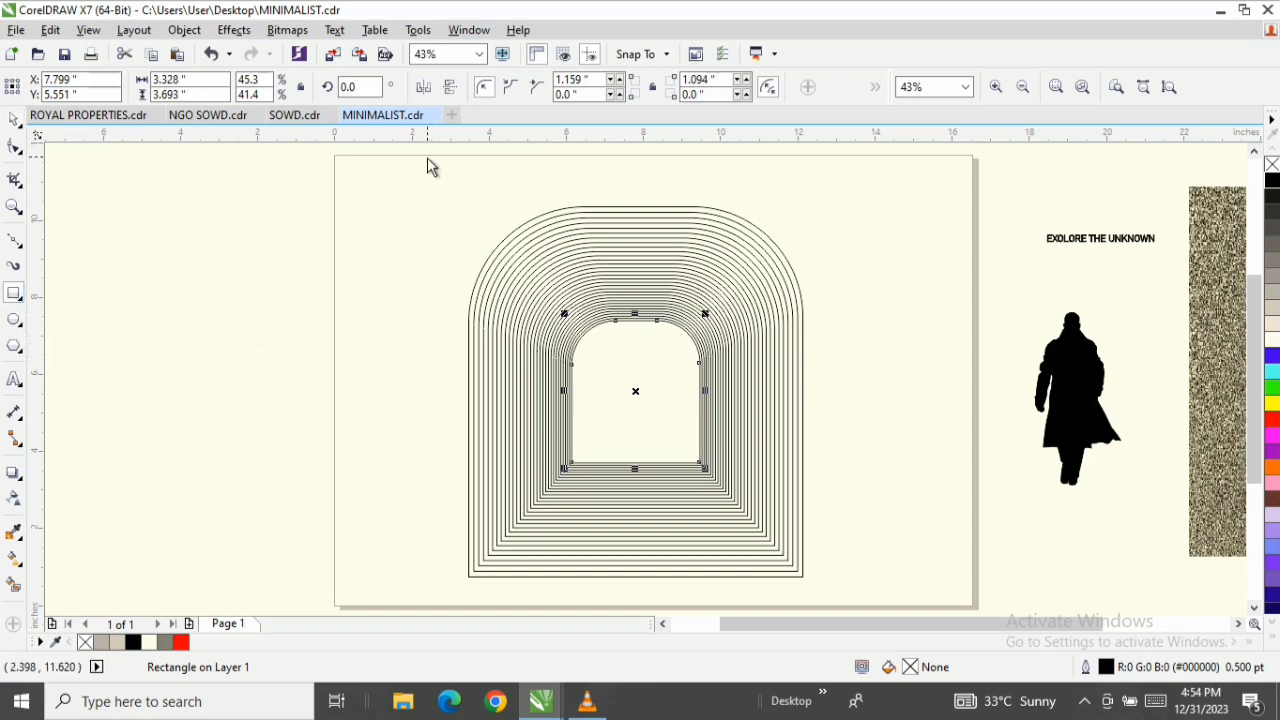
left_click_drag(427, 157, 850, 604)
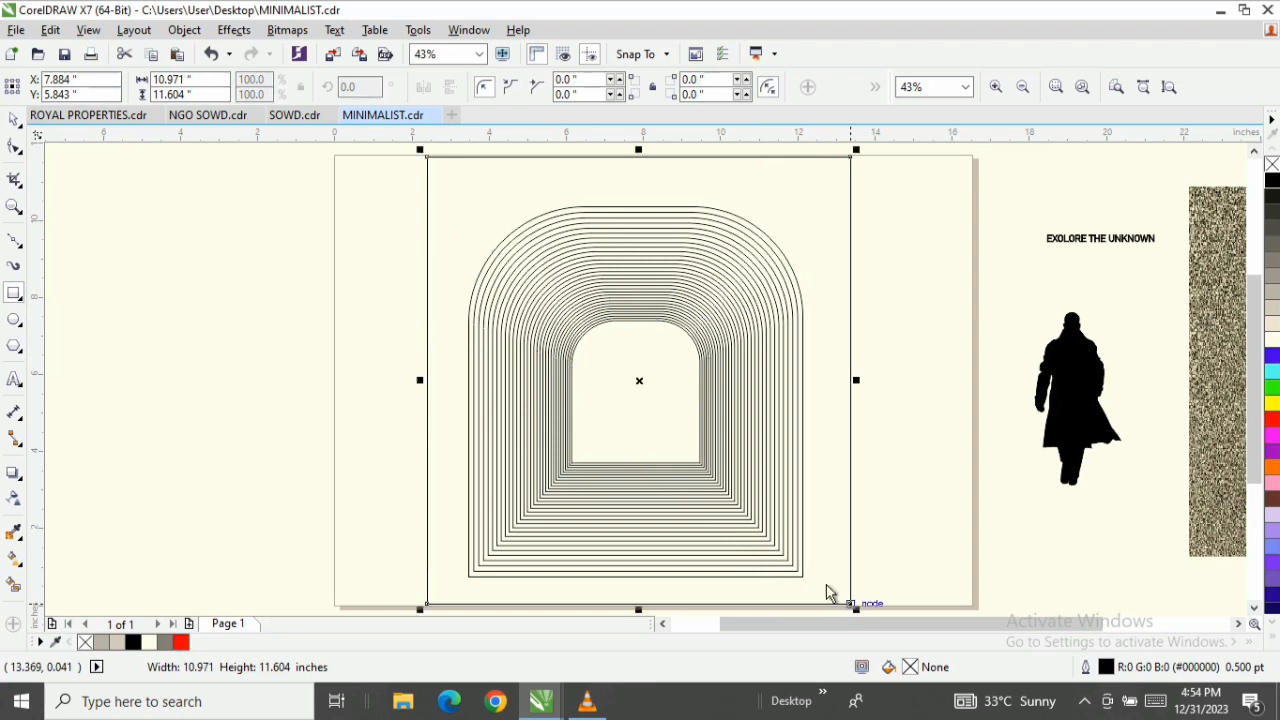
Select all the nested arches without the surrounding rectangle and give them a white outline 1.0 pt wide
left_click(14, 121)
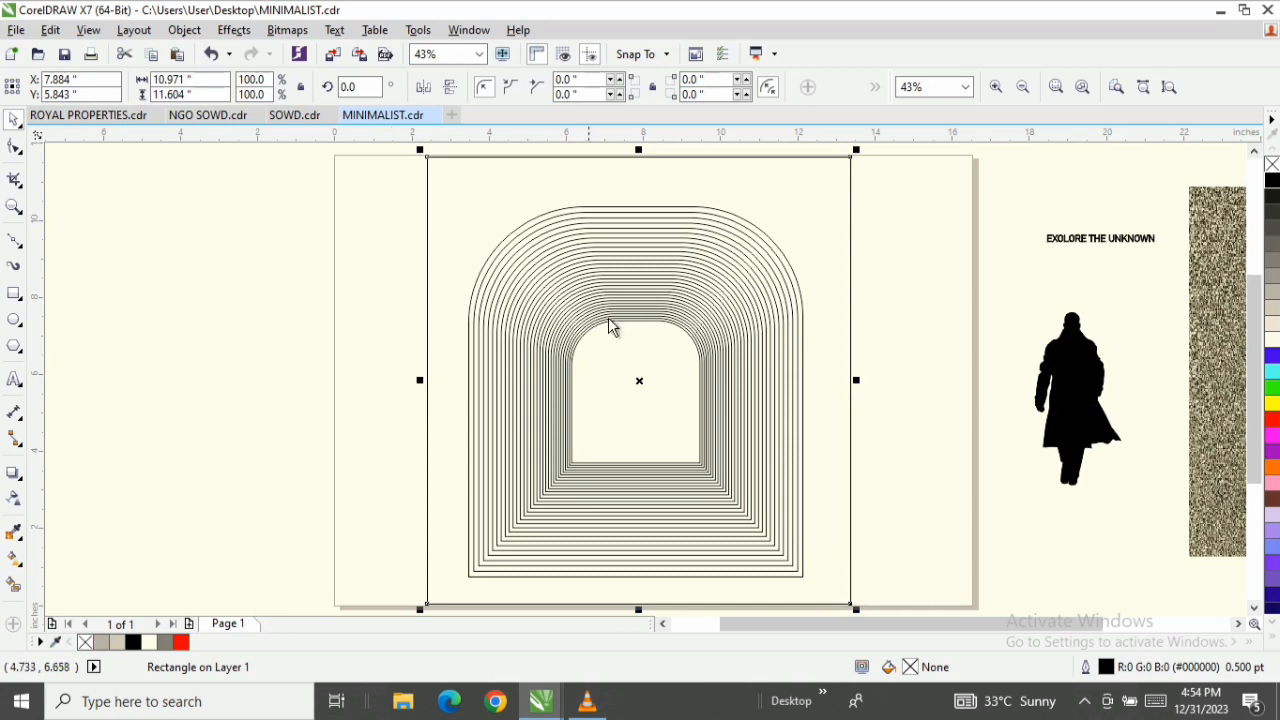
left_click_drag(925, 182, 418, 596)
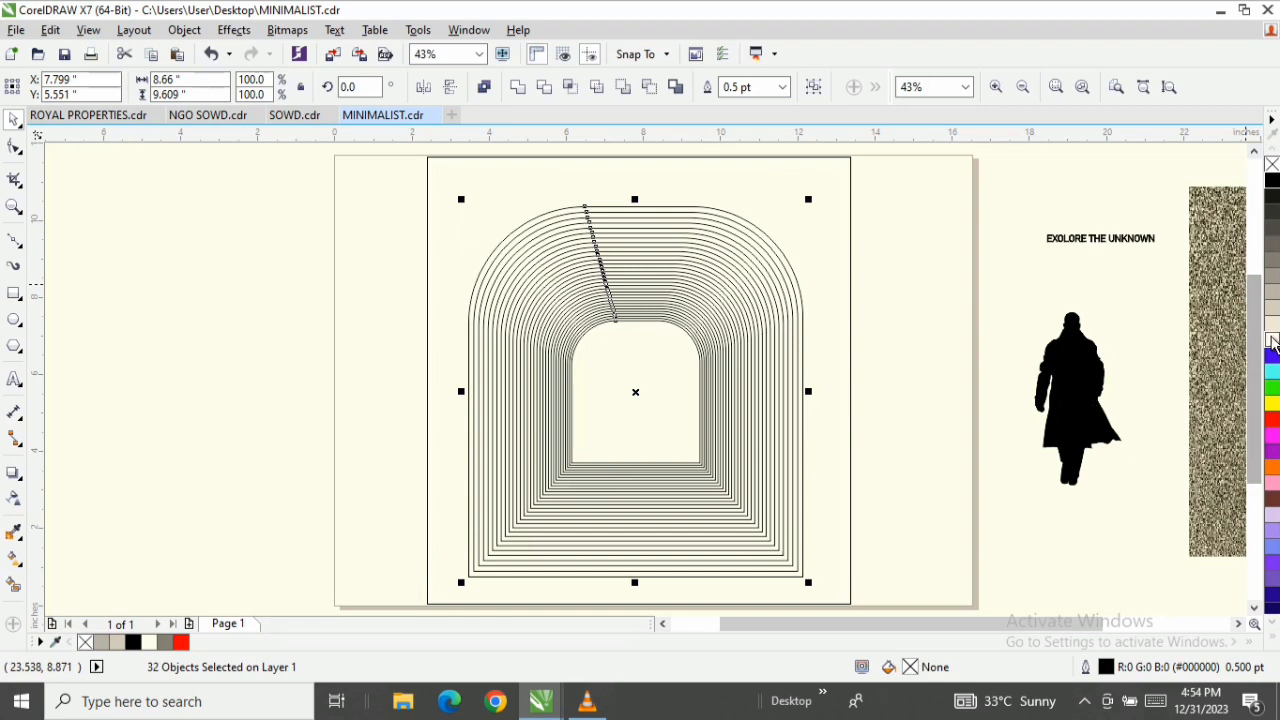
right_click(1272, 340)
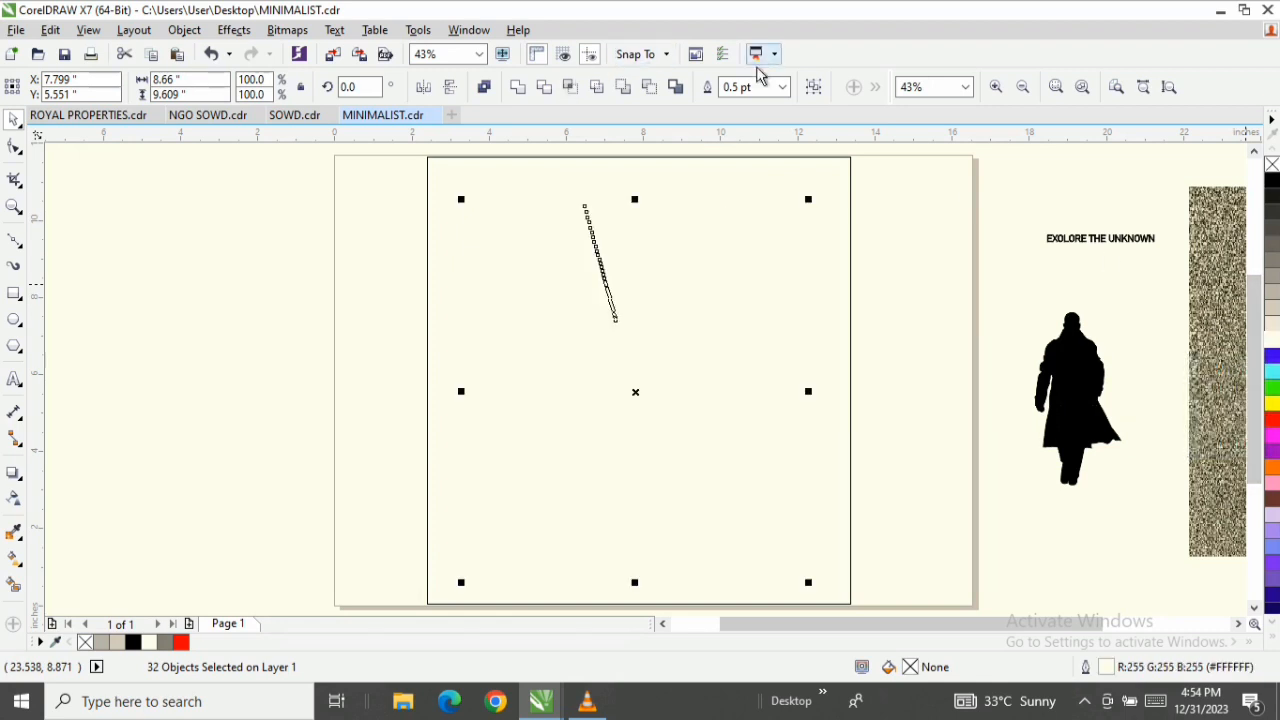
left_click(782, 87)
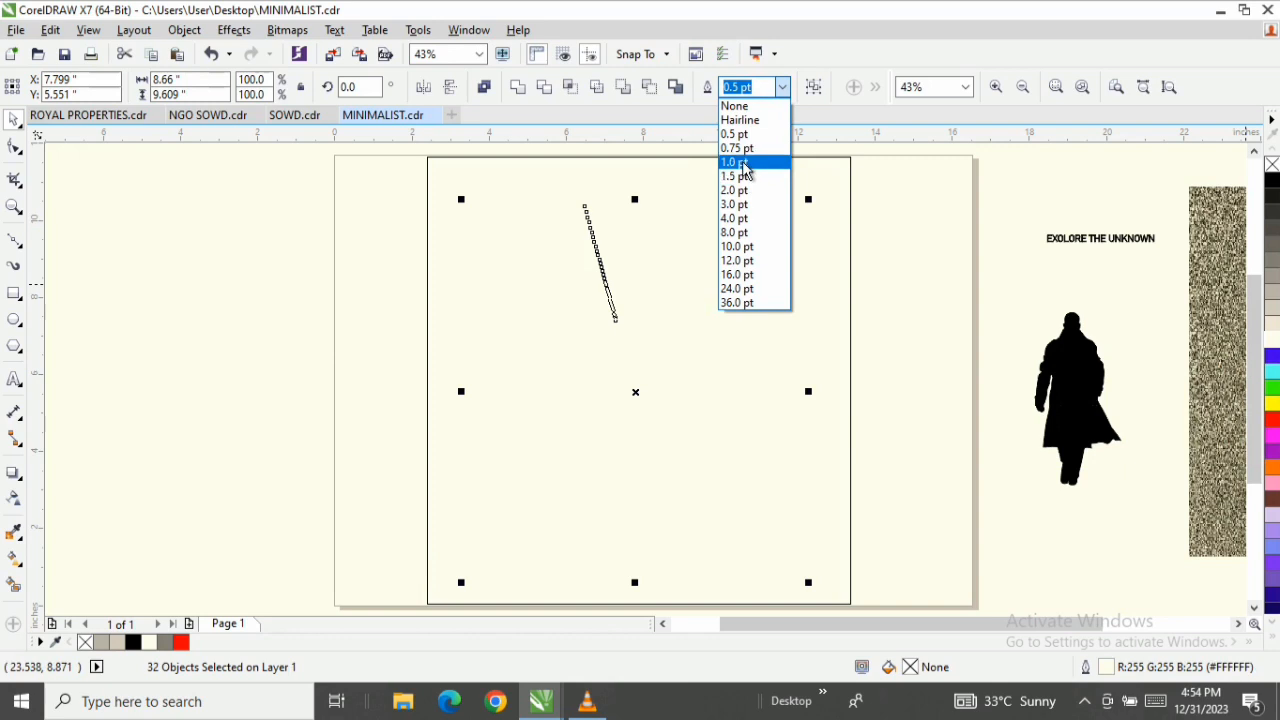
left_click(743, 166)
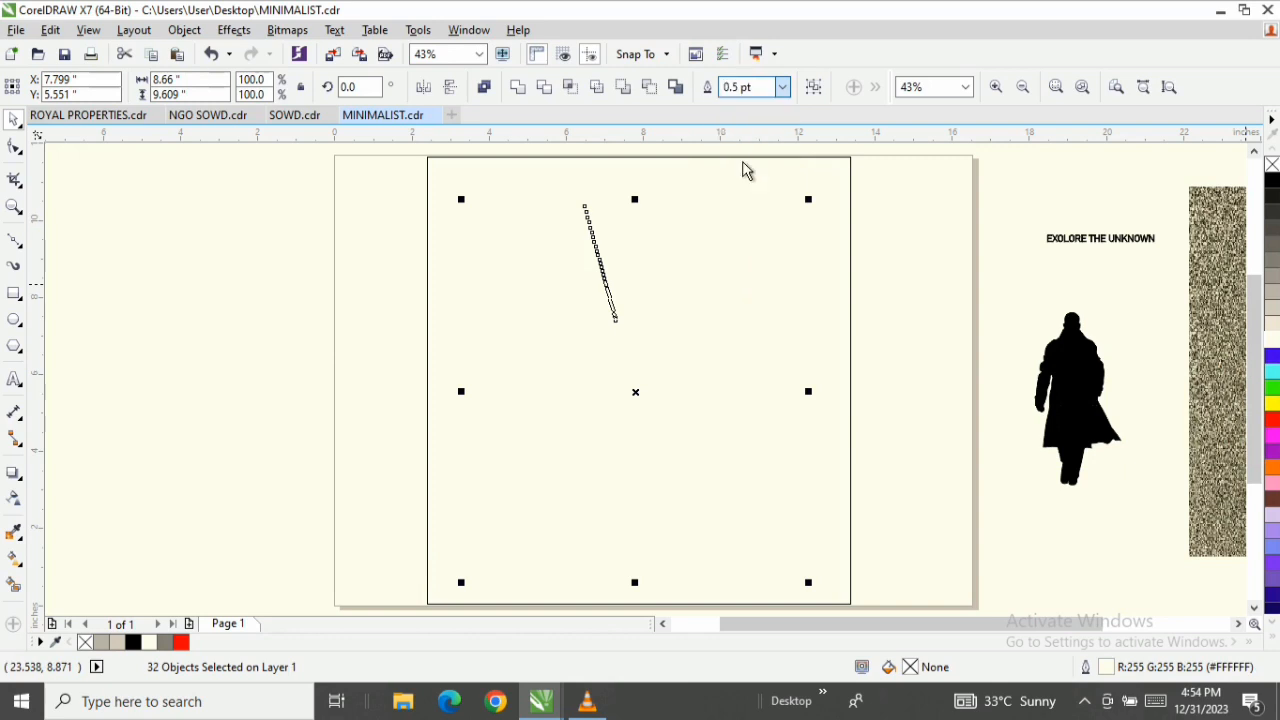
Fill the large surrounding rectangle with black and send it behind the nested arches
left_click(897, 189)
left_click(834, 159)
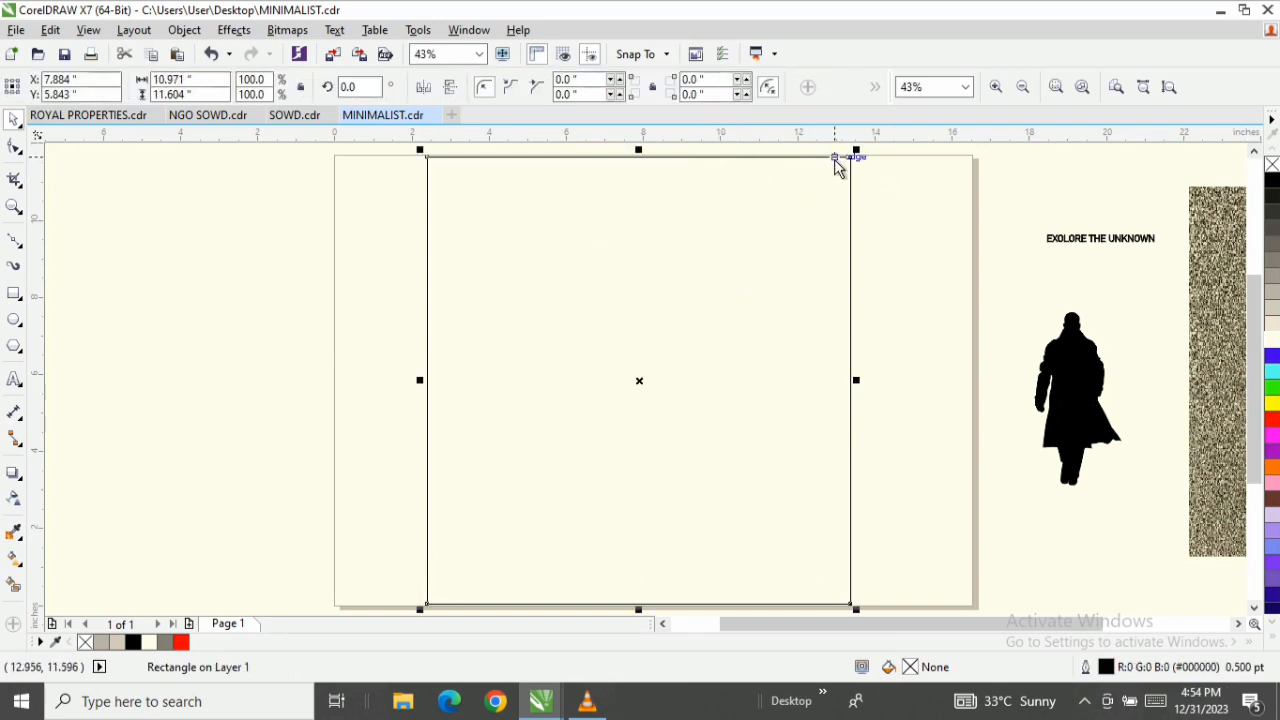
left_click(1273, 180)
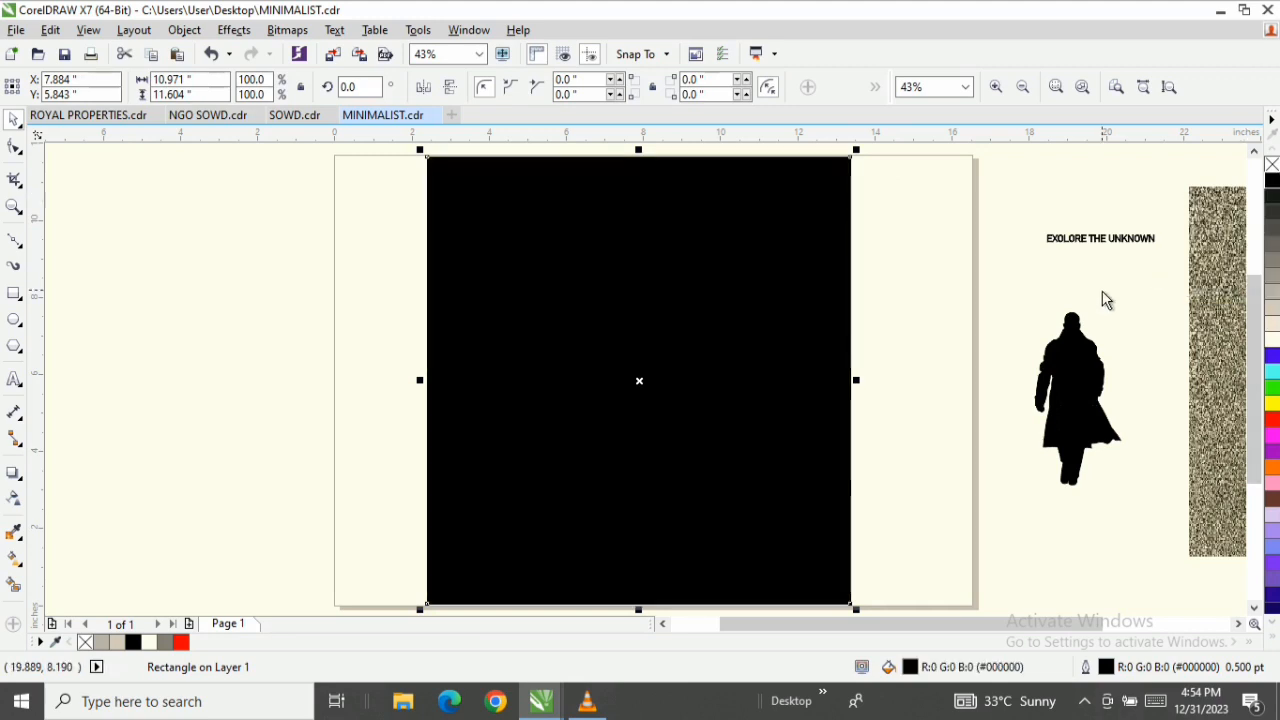
key("shift+Page_Down")
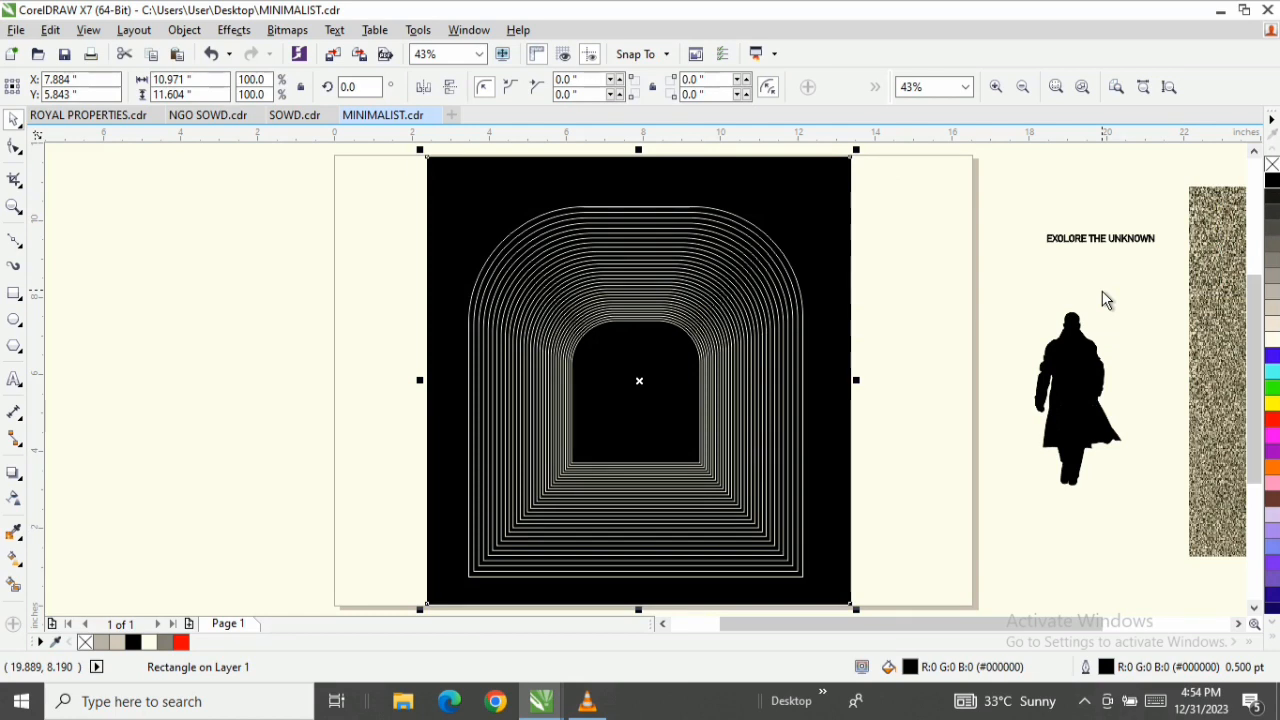
scroll(572, 349, "up", 4)
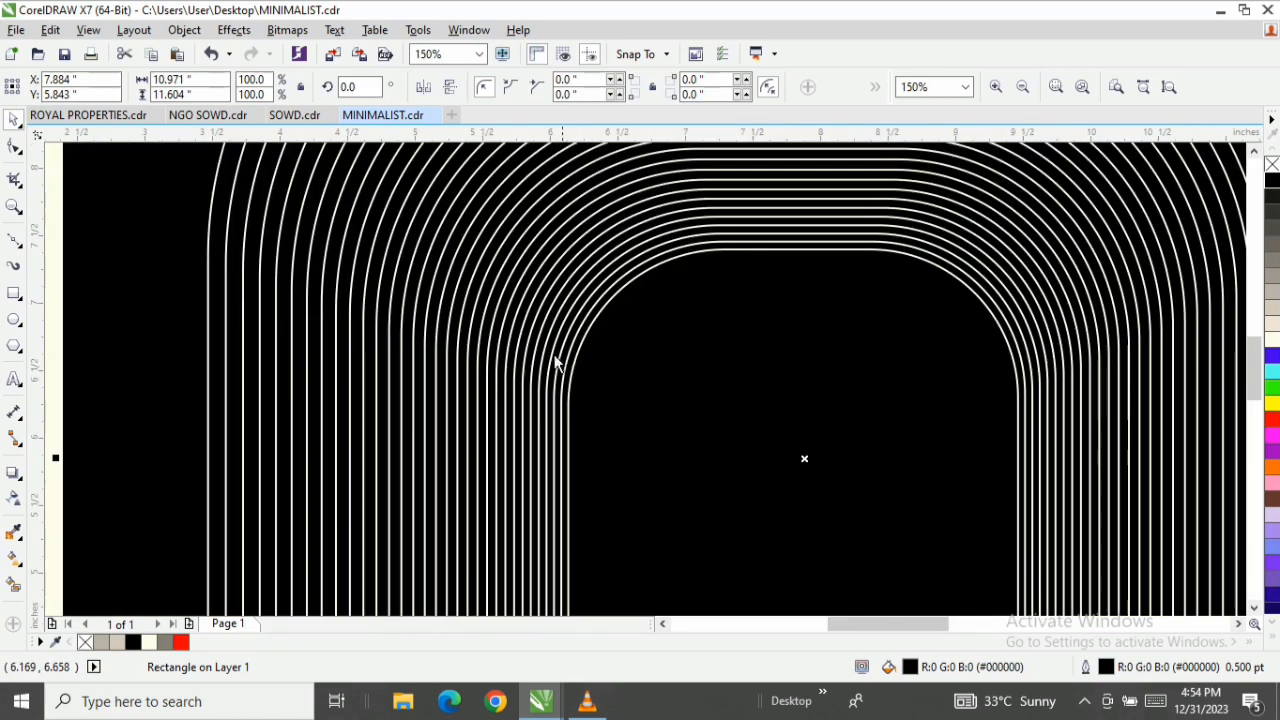
scroll(480, 397, "down", 5)
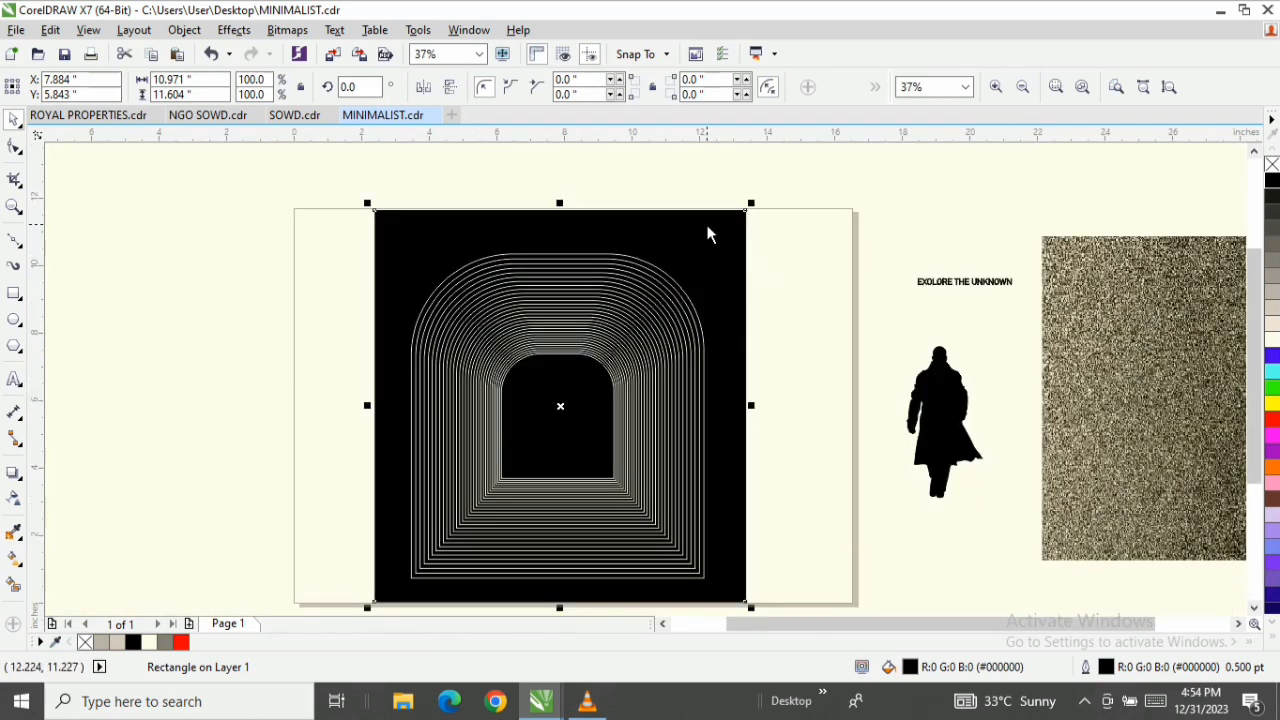
scroll(532, 349, "up", 2)
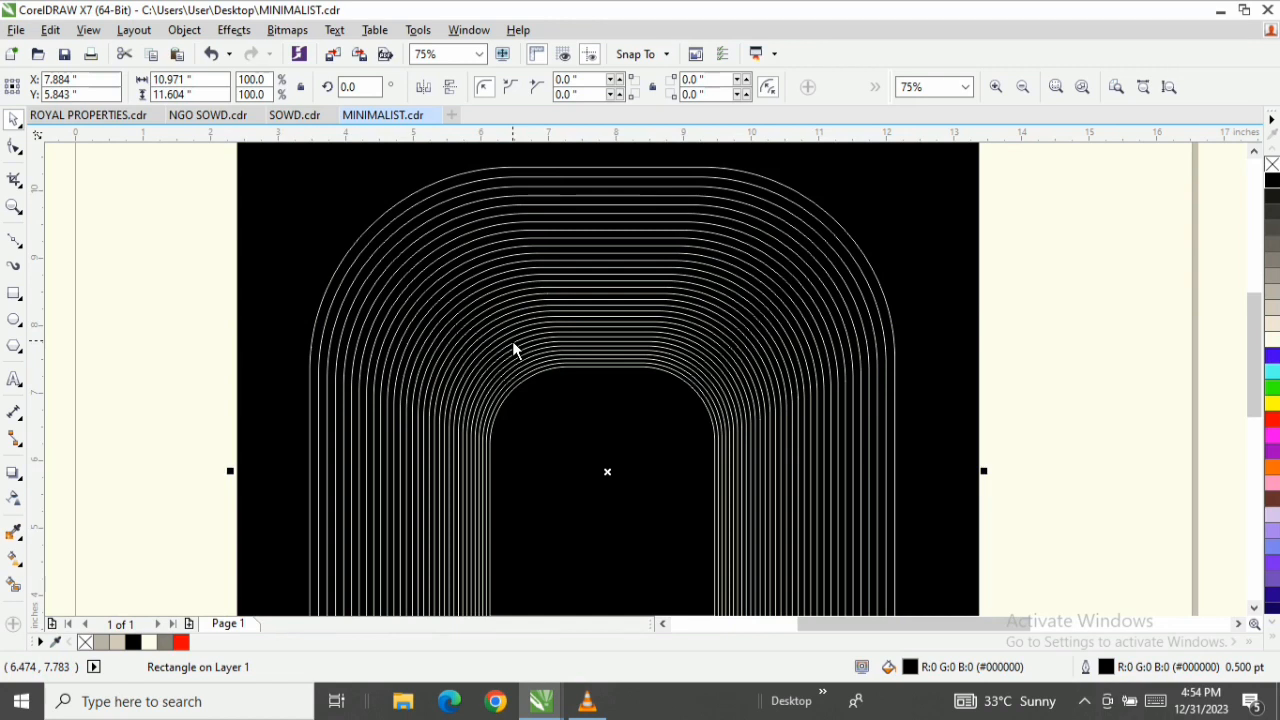
scroll(511, 347, "down", 2)
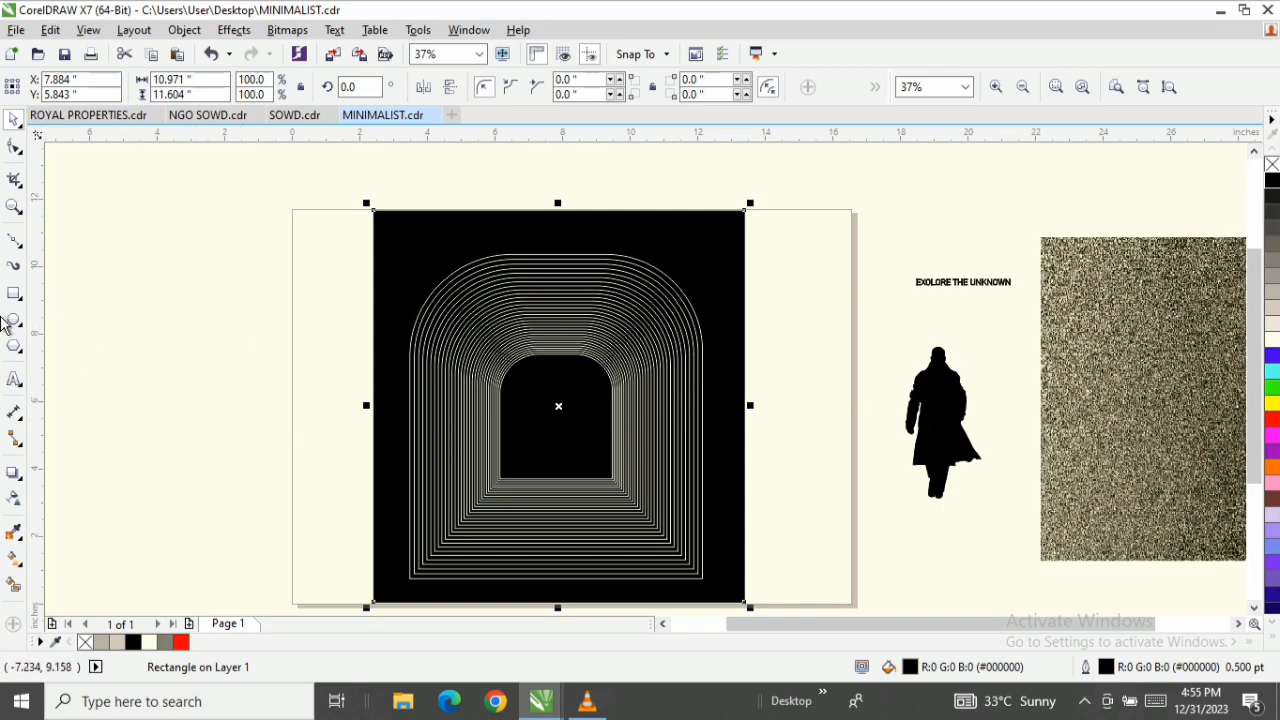
Draw a closed seven-sided Bézier shape about 8.83 by 3.97 inches covering the upper curved part of the nested arches
left_click(18, 246)
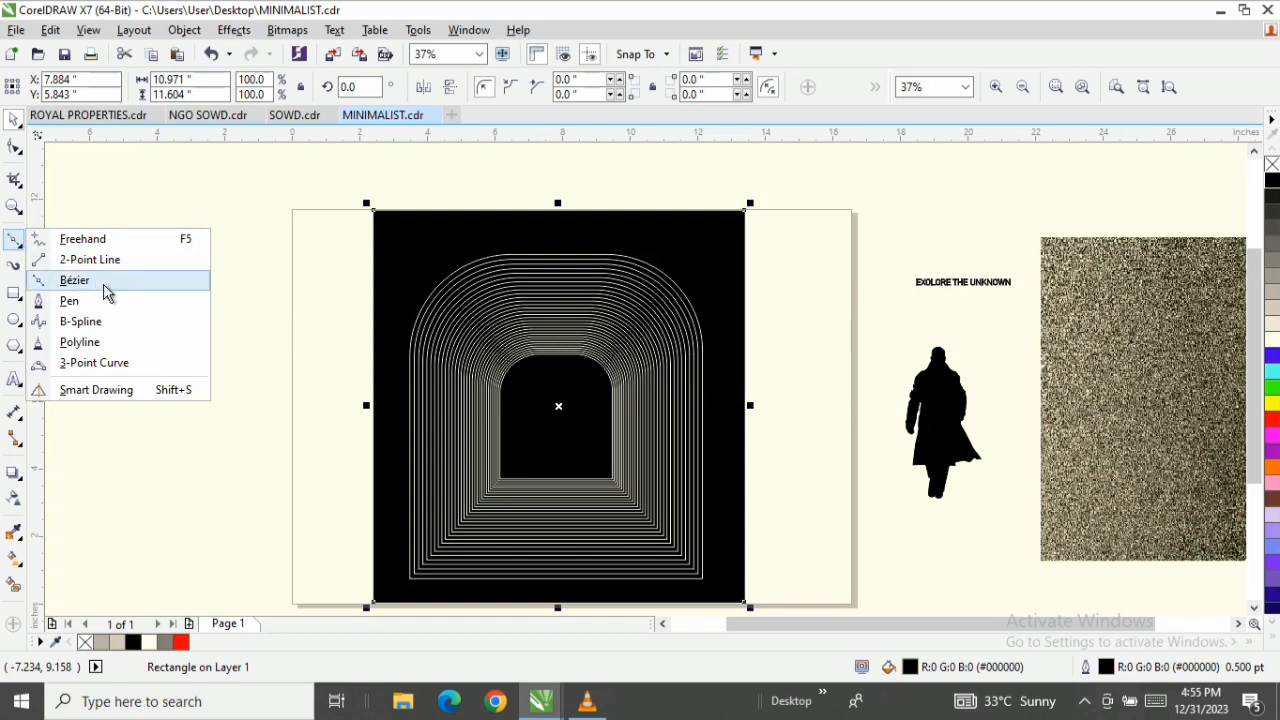
left_click(104, 284)
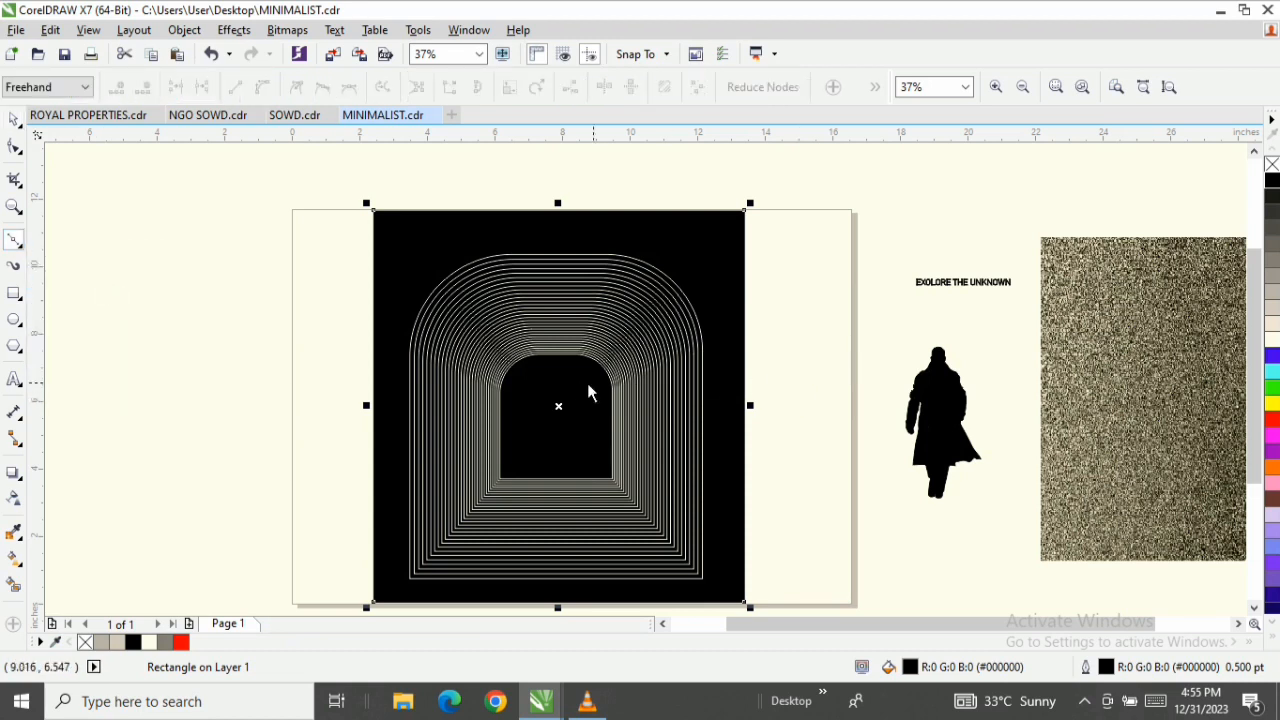
left_click(500, 375)
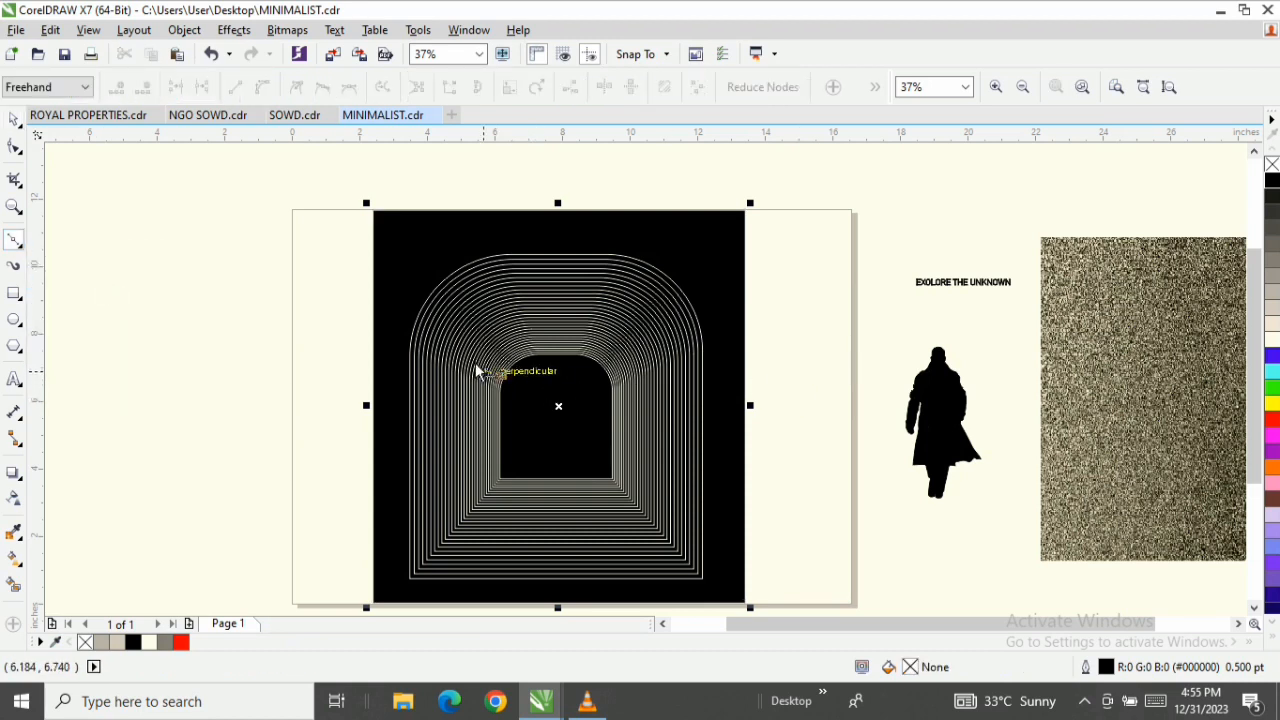
left_click(414, 334)
scroll(434, 306, "up", 2)
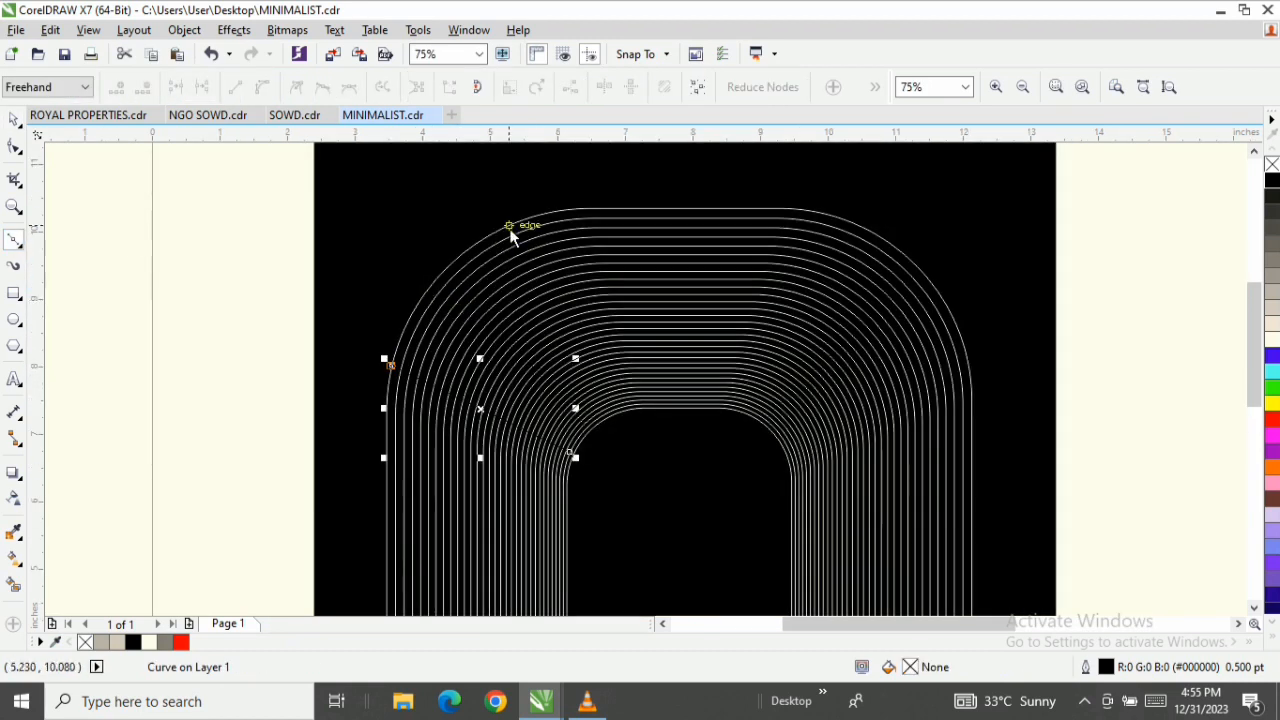
left_click(460, 206)
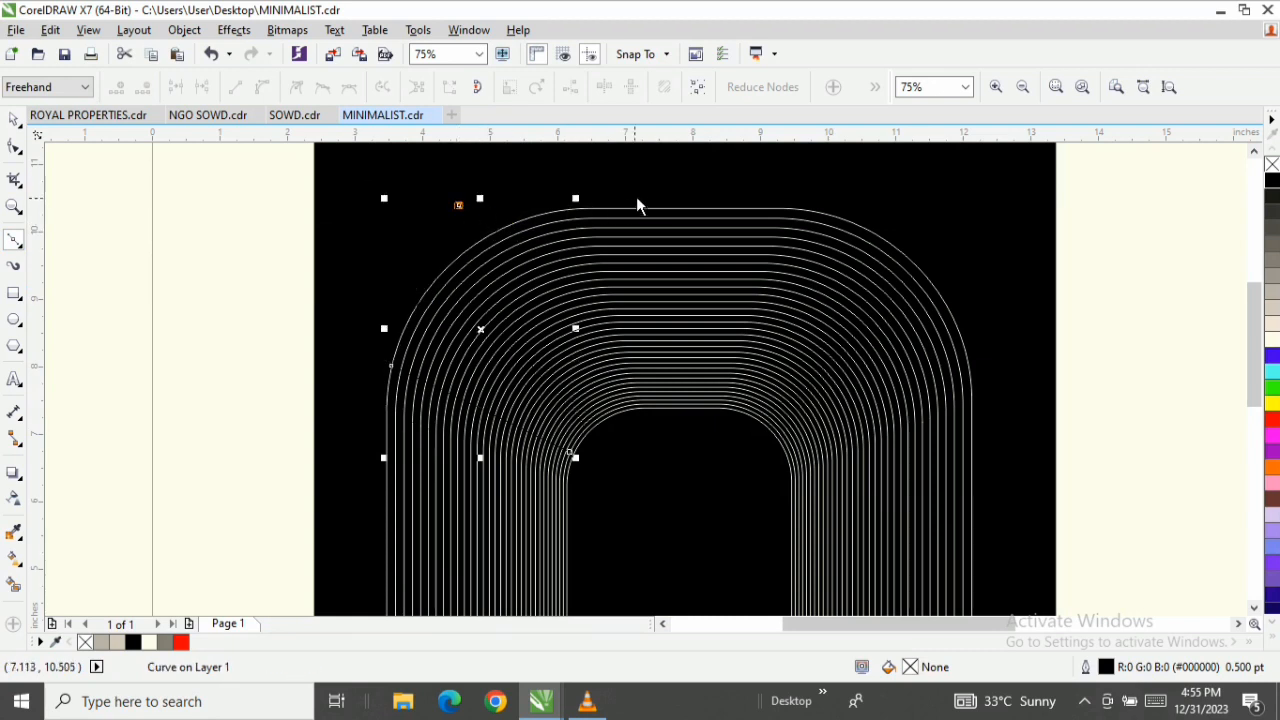
left_click(661, 183)
left_click(913, 229)
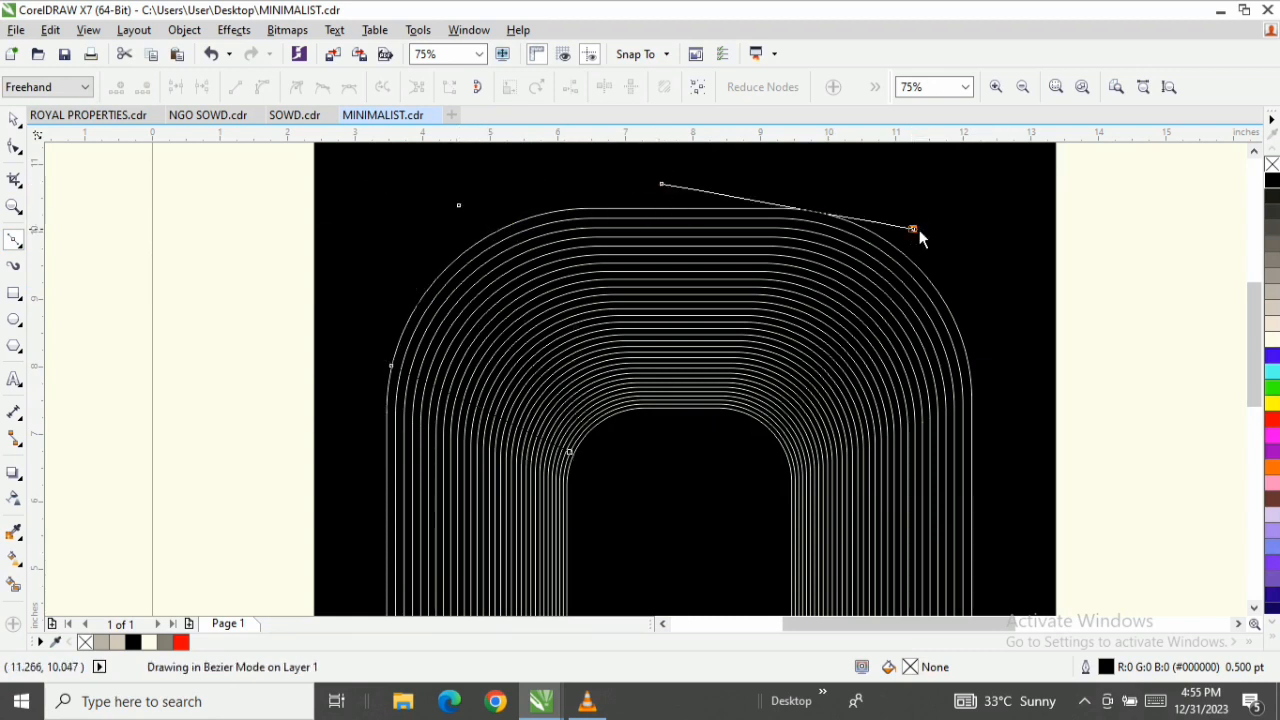
left_click(987, 381)
left_click(775, 449)
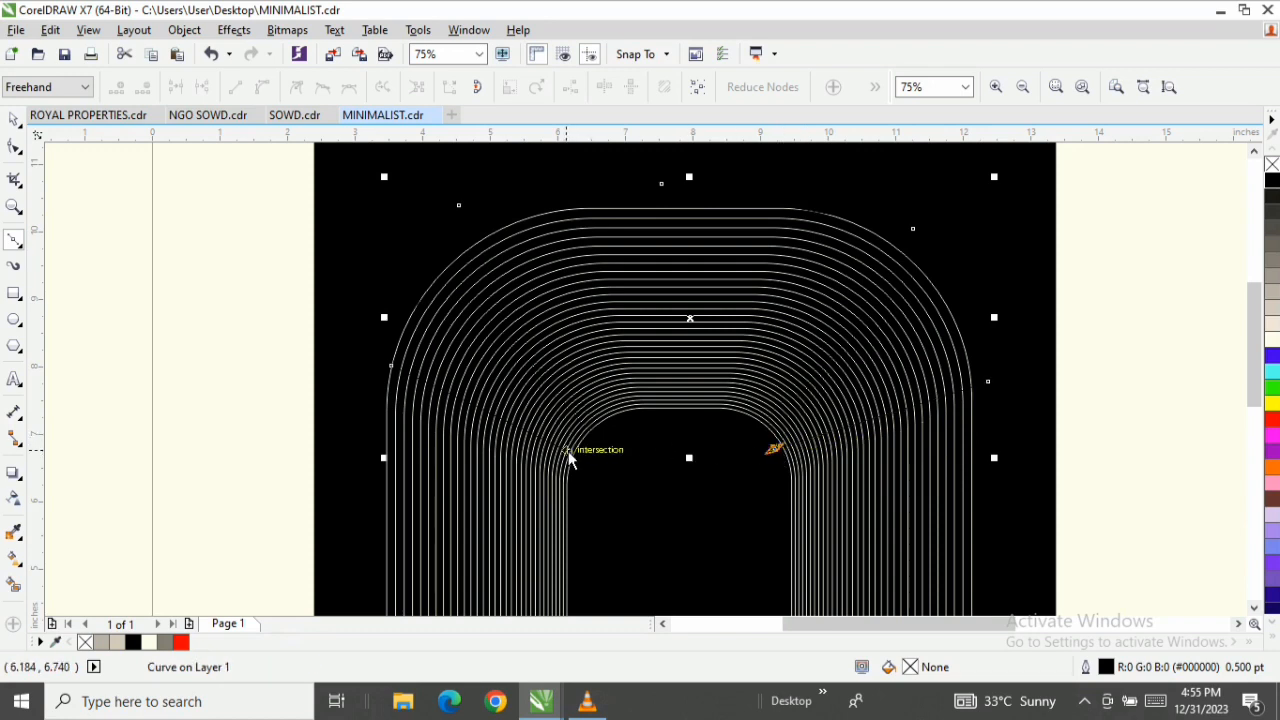
Fill the Bézier shape with black and shift it about 0.1 inch to the left over the arches
left_click(12, 122)
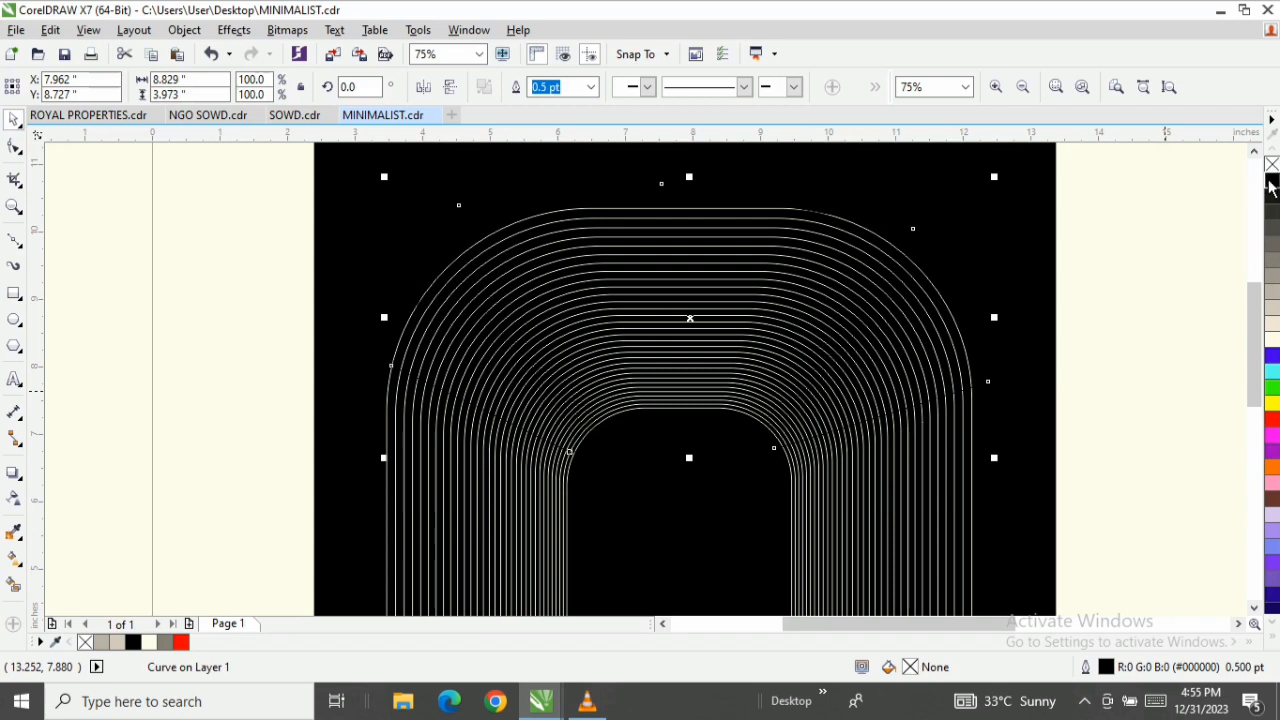
left_click(1272, 186)
left_click(594, 291)
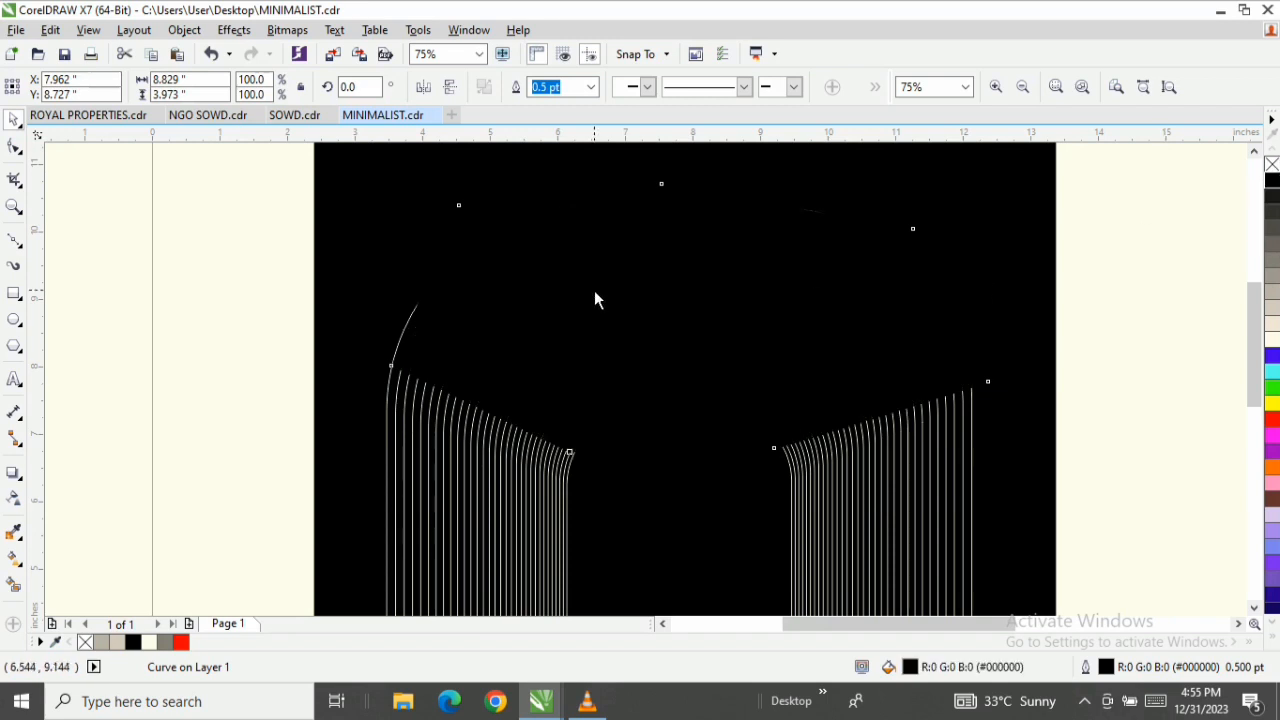
left_click_drag(594, 292, 588, 294)
Add a node on the black shape's upper right edge and pull it outward to cover the exposed arch line
key("F10")
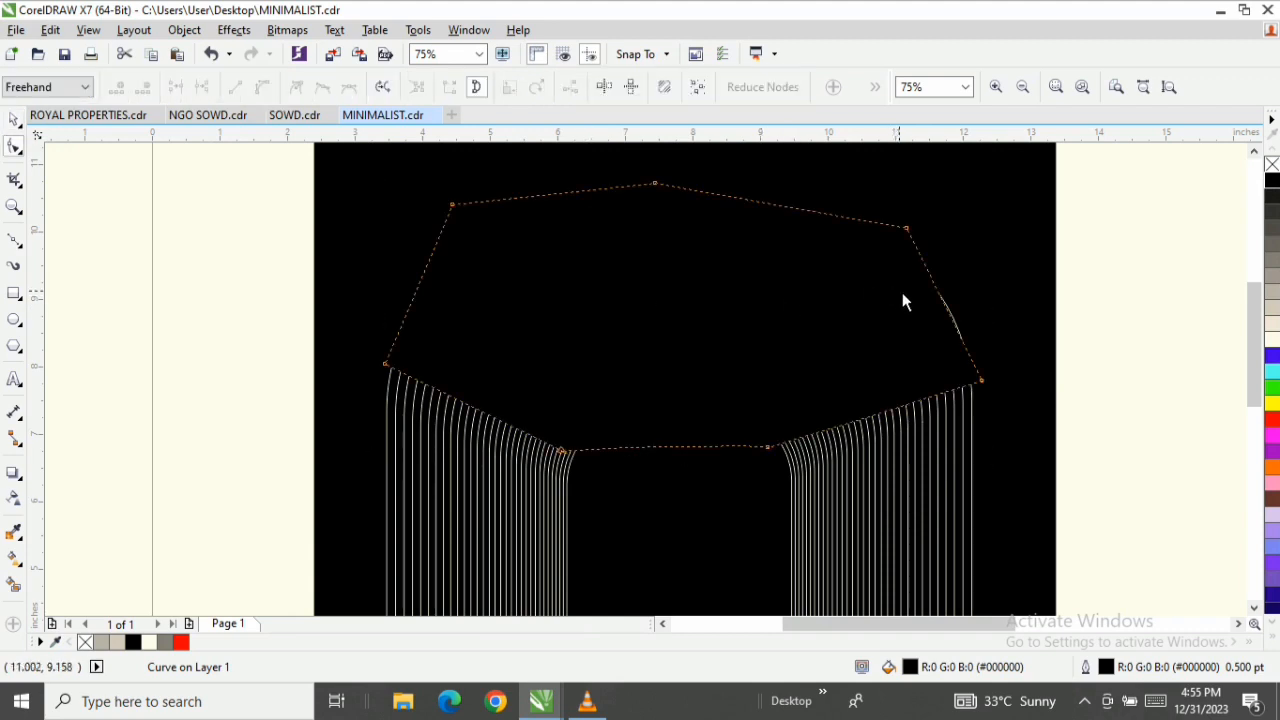
double_click(935, 291)
left_click_drag(935, 291, 952, 285)
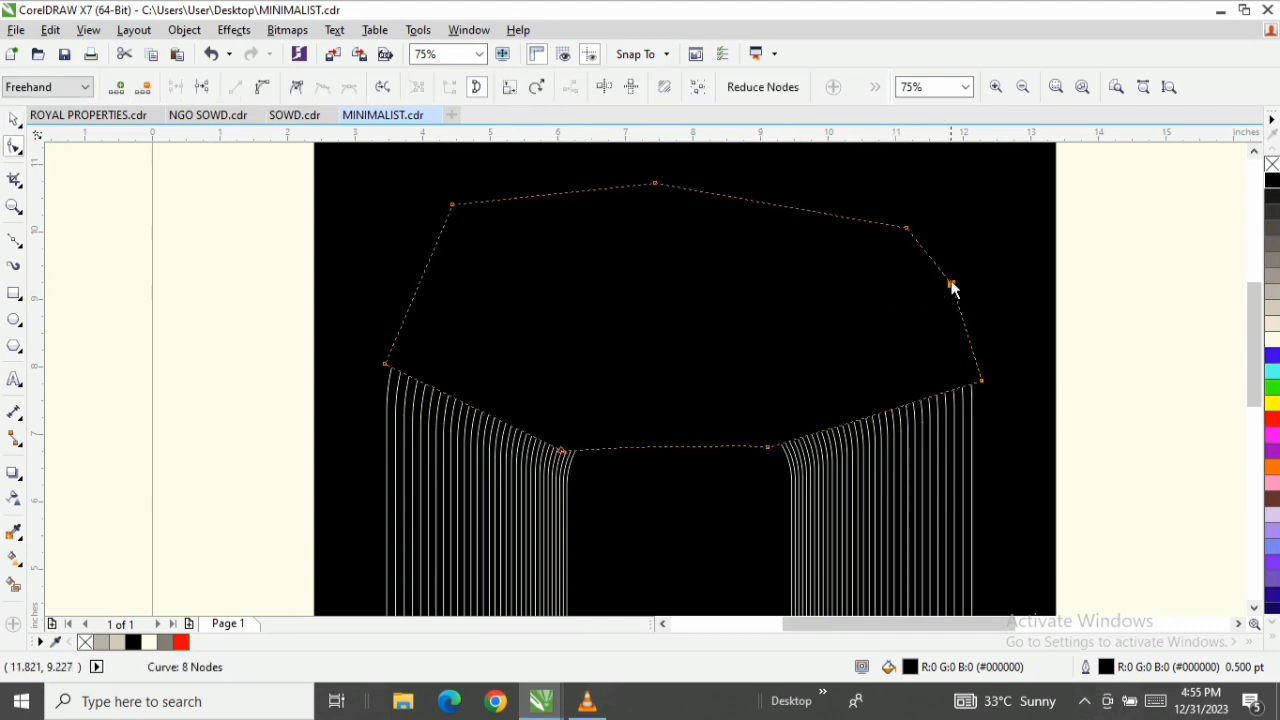
Convert the black shape to a 300 dpi RGB Color (24-bit) bitmap with anti-aliasing and a transparent background
left_click(14, 119)
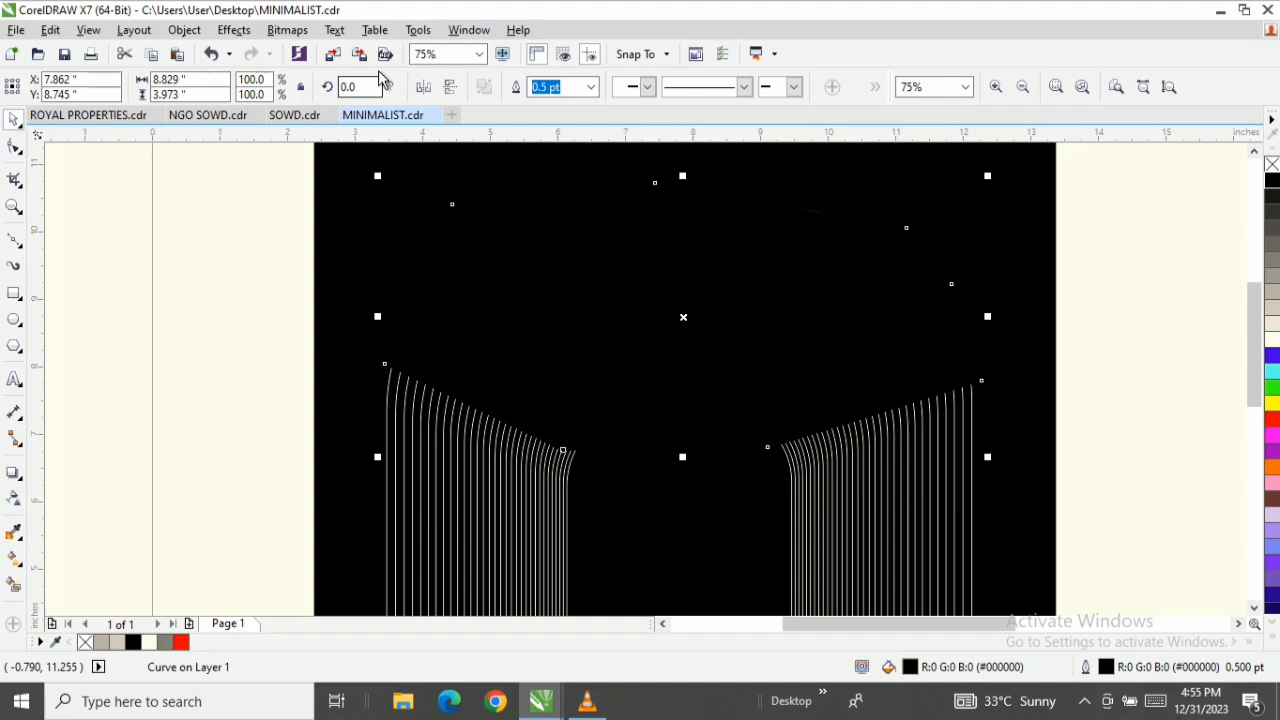
left_click(285, 30)
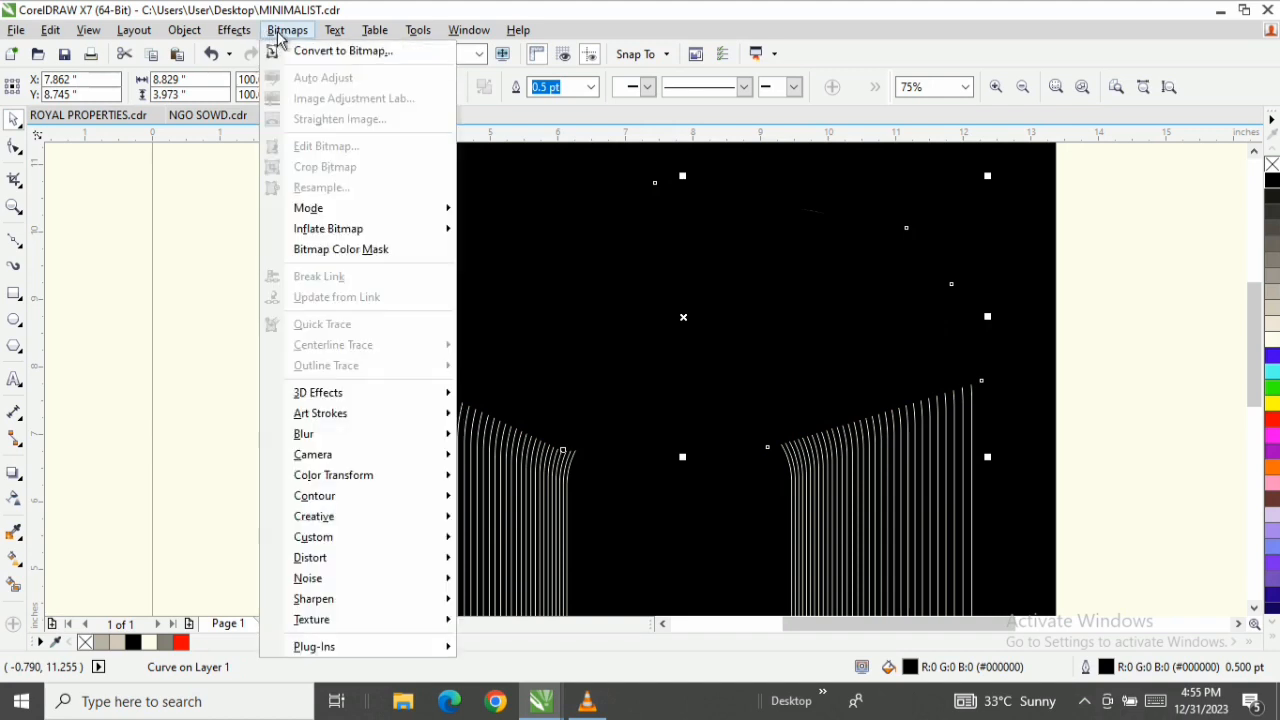
left_click(333, 51)
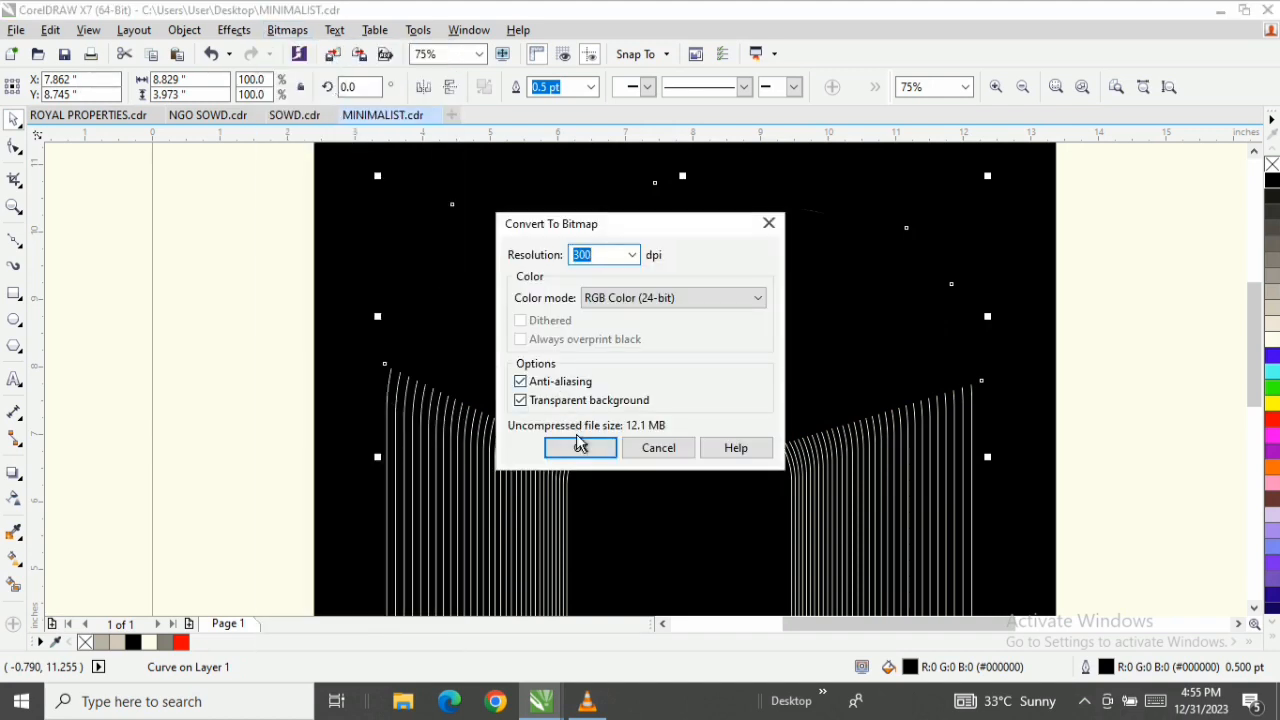
left_click(579, 447)
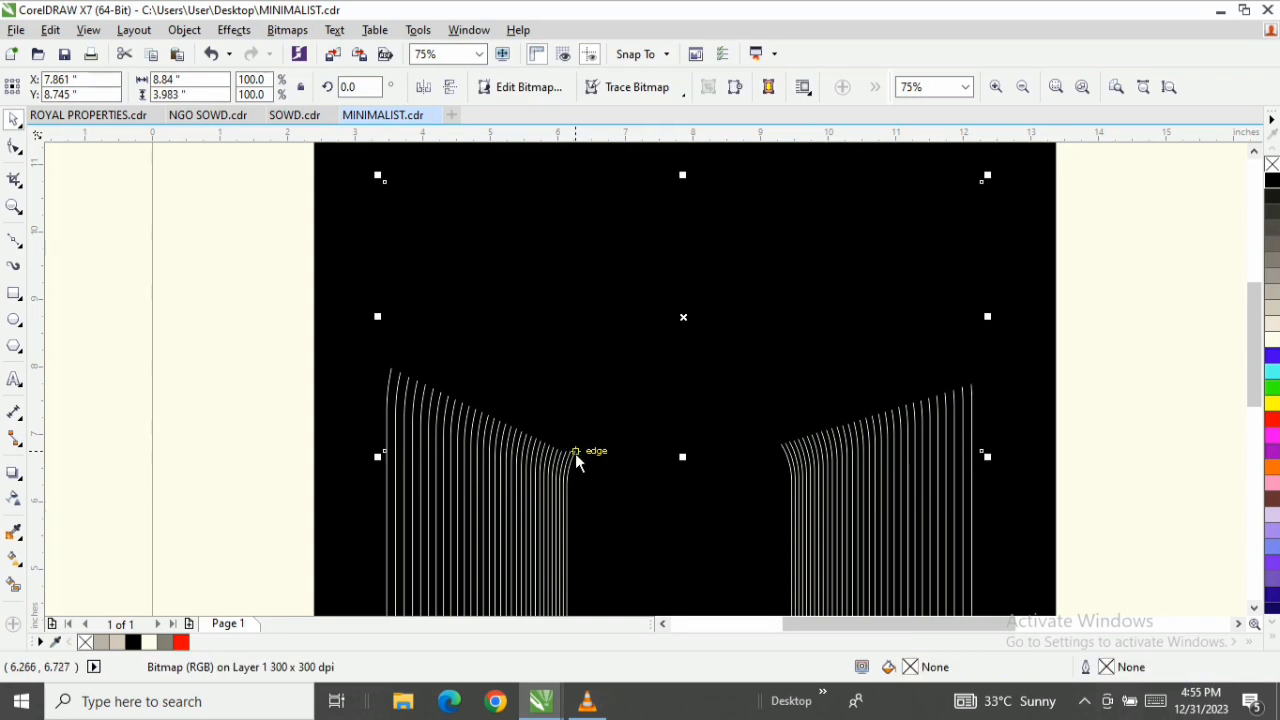
Apply a Gaussian Blur with a radius of 230 pixels to the black bitmap over the upper arches
left_click(296, 31)
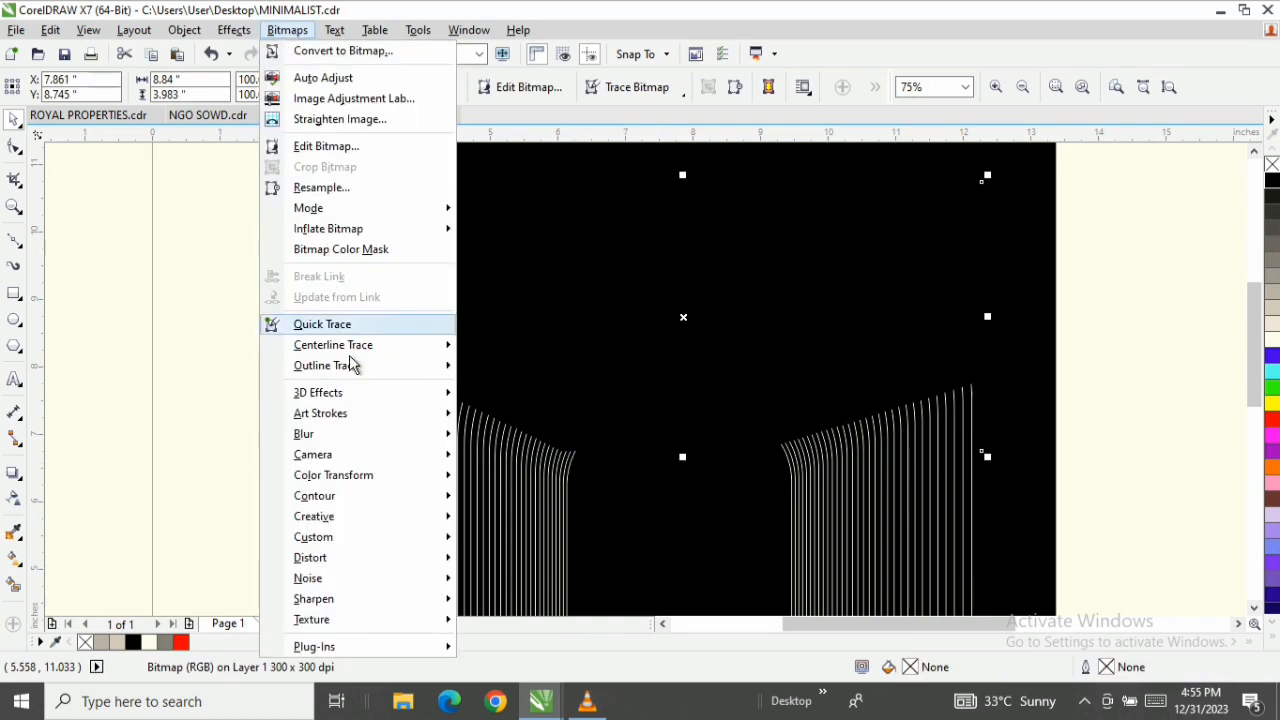
mouse_move(348, 452)
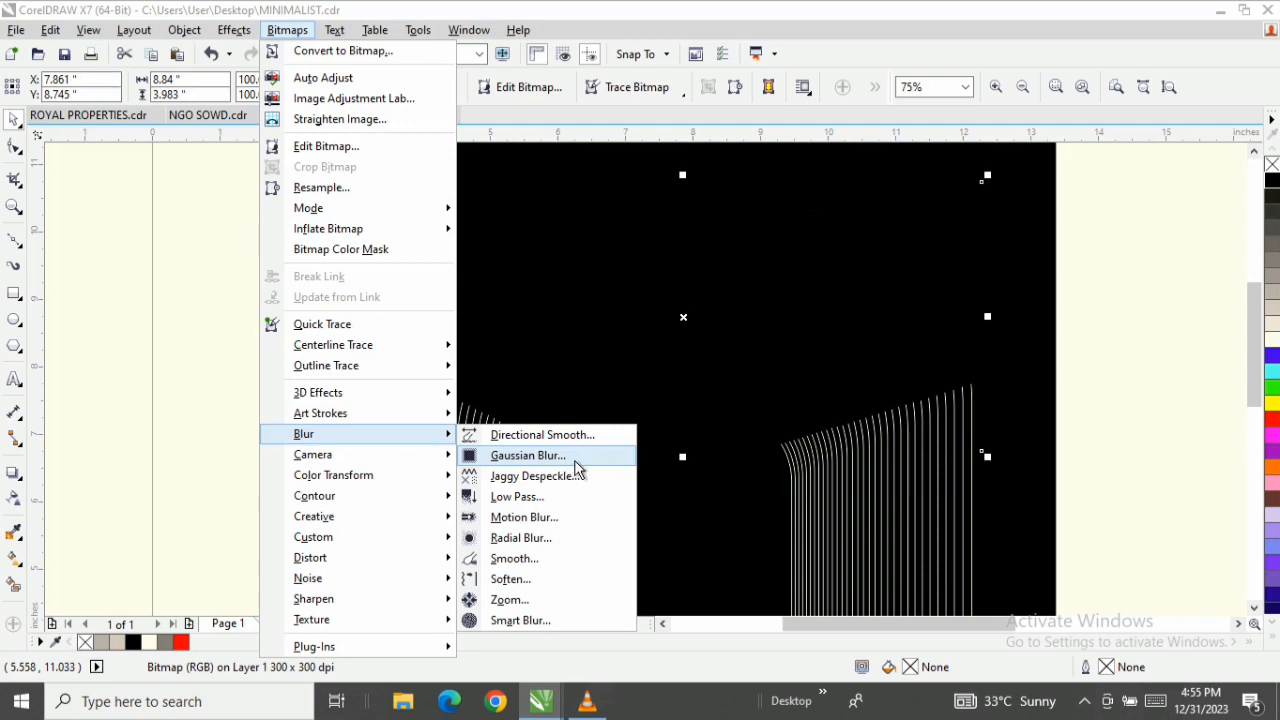
left_click(528, 455)
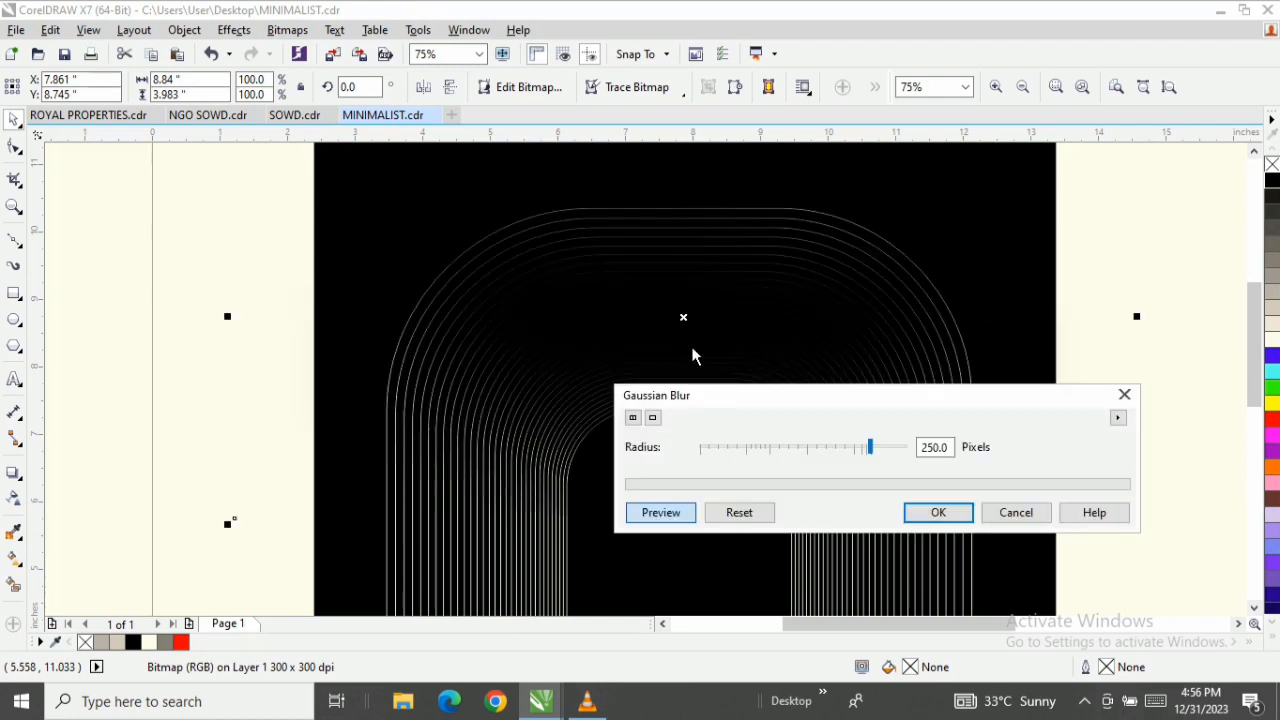
left_click_drag(783, 402, 967, 472)
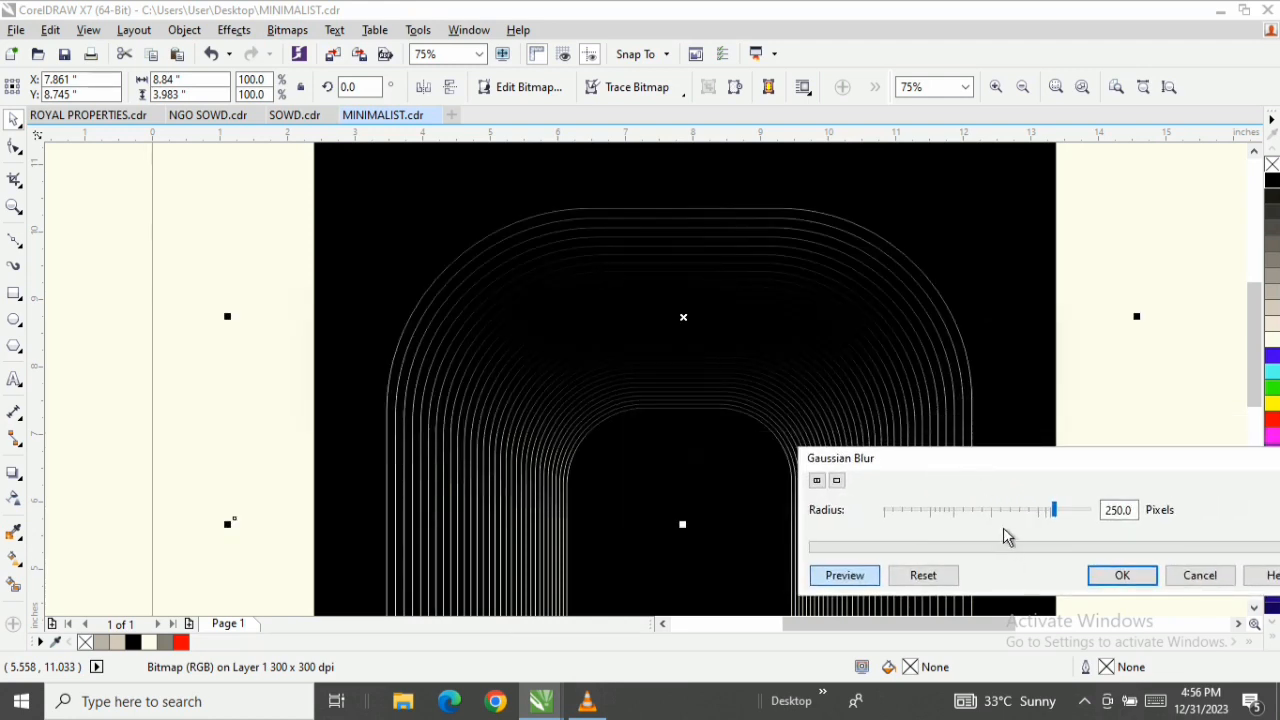
left_click_drag(910, 515, 942, 516)
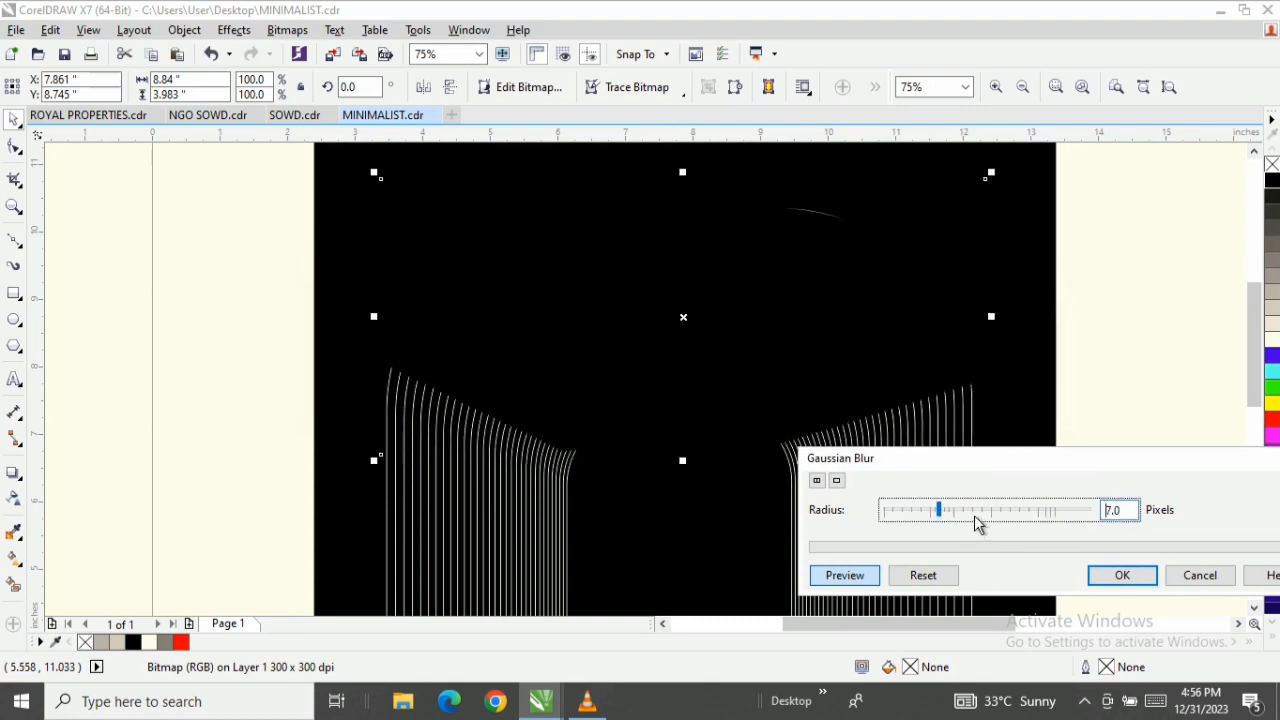
left_click(987, 511)
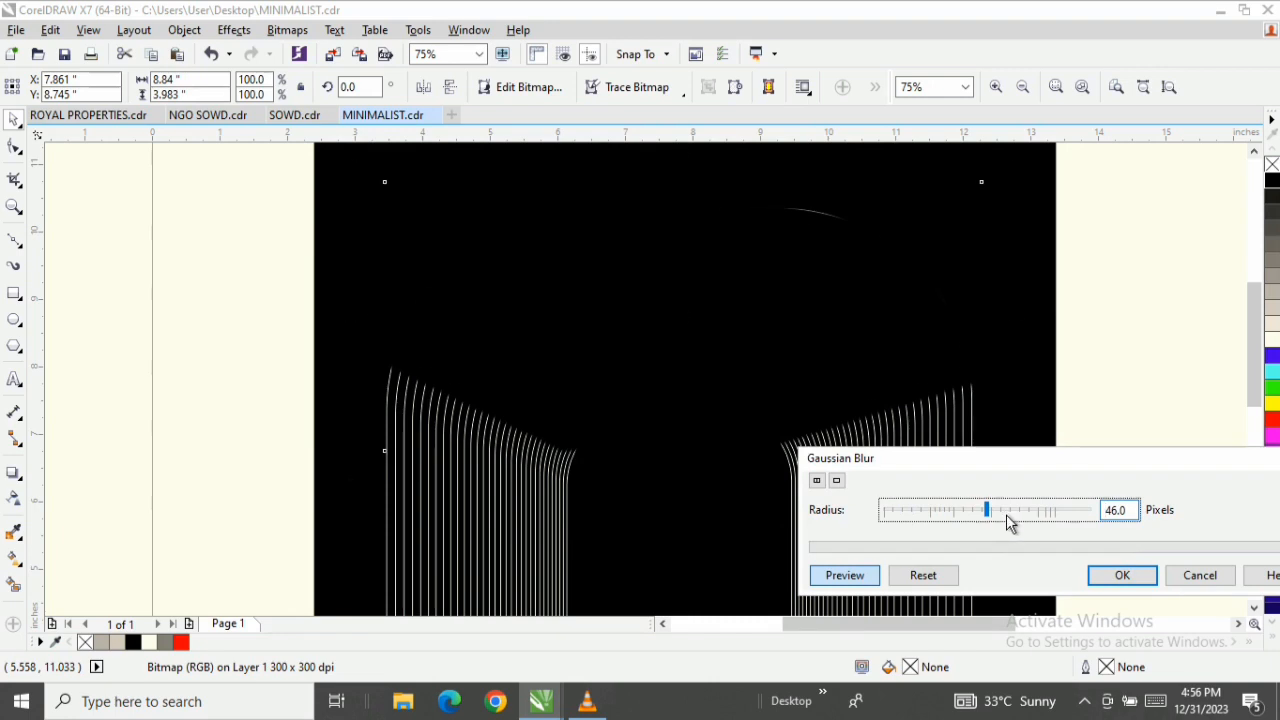
left_click(1018, 515)
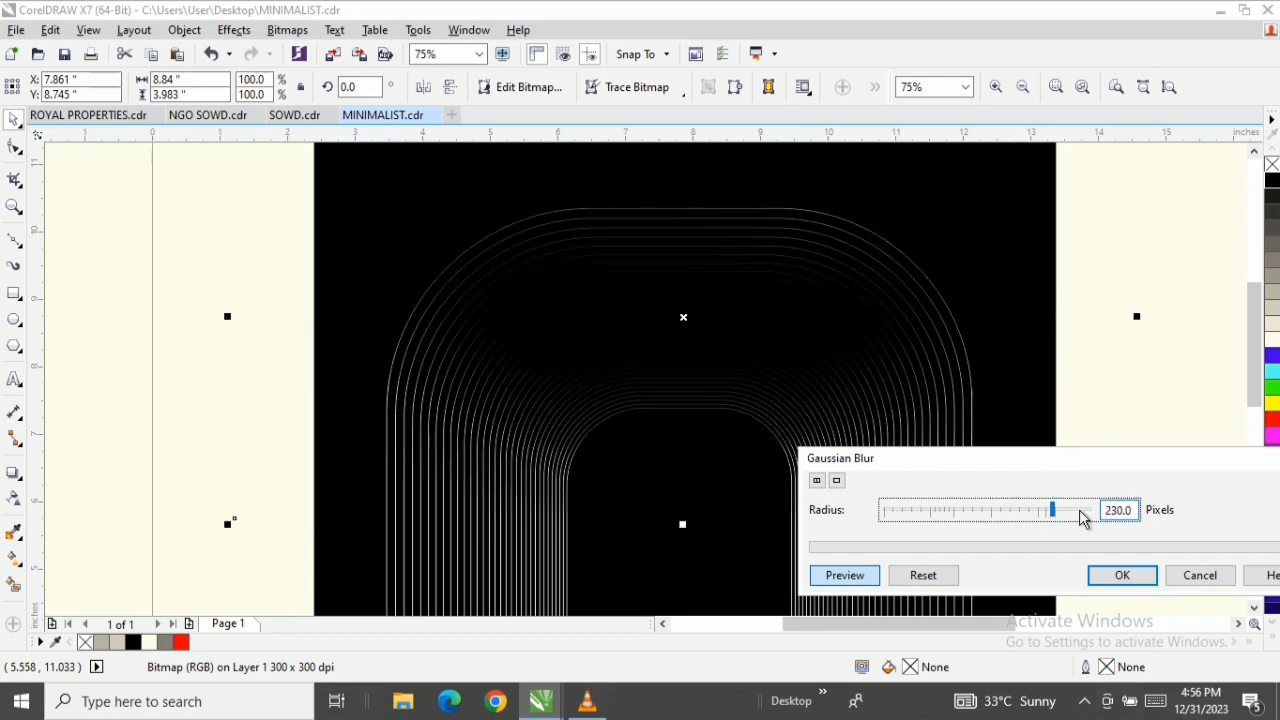
left_click(1123, 578)
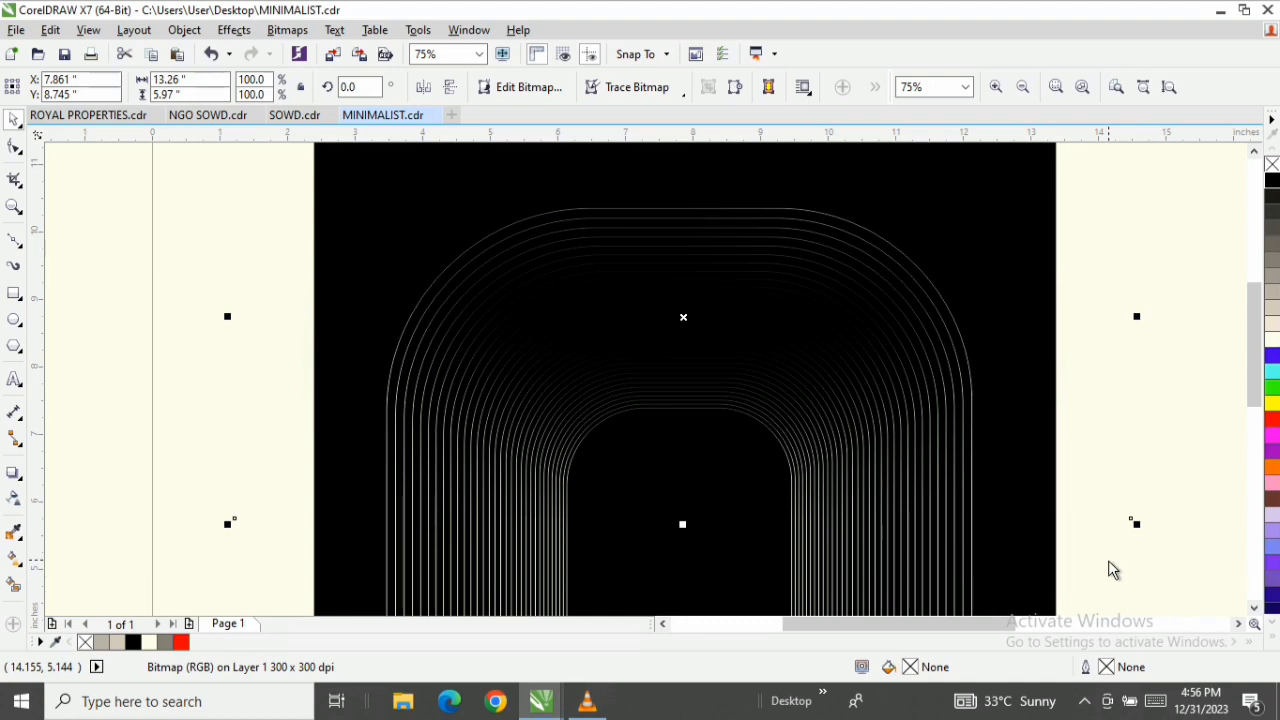
Crop the blurred bitmap's left and right sides to the black background's edges using the Shape tool
scroll(392, 352, "down", 1)
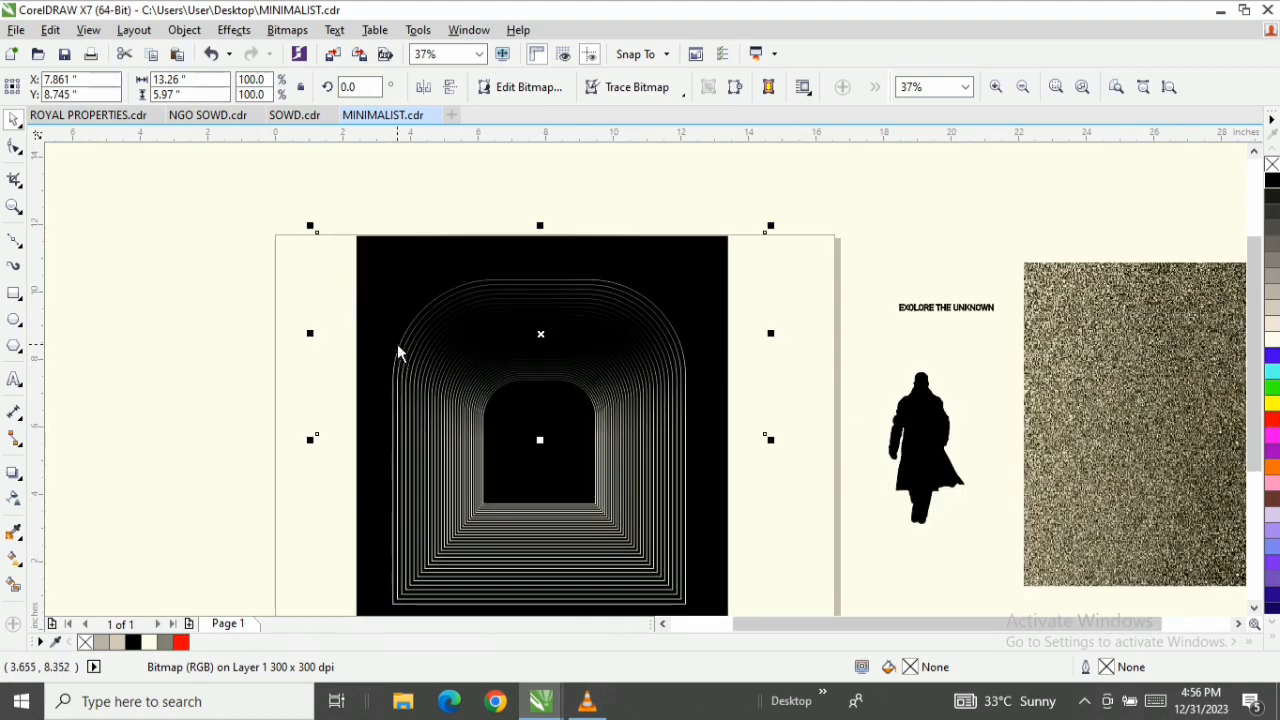
left_click(12, 148)
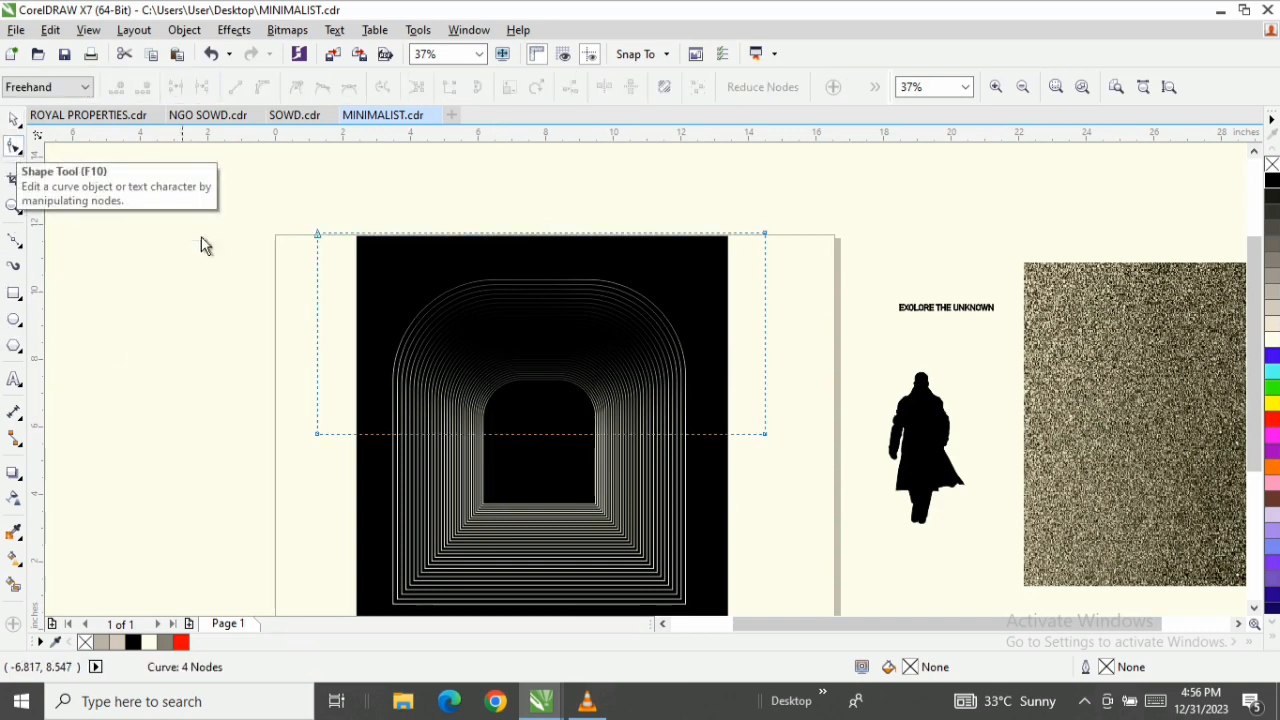
left_click_drag(318, 331, 365, 328)
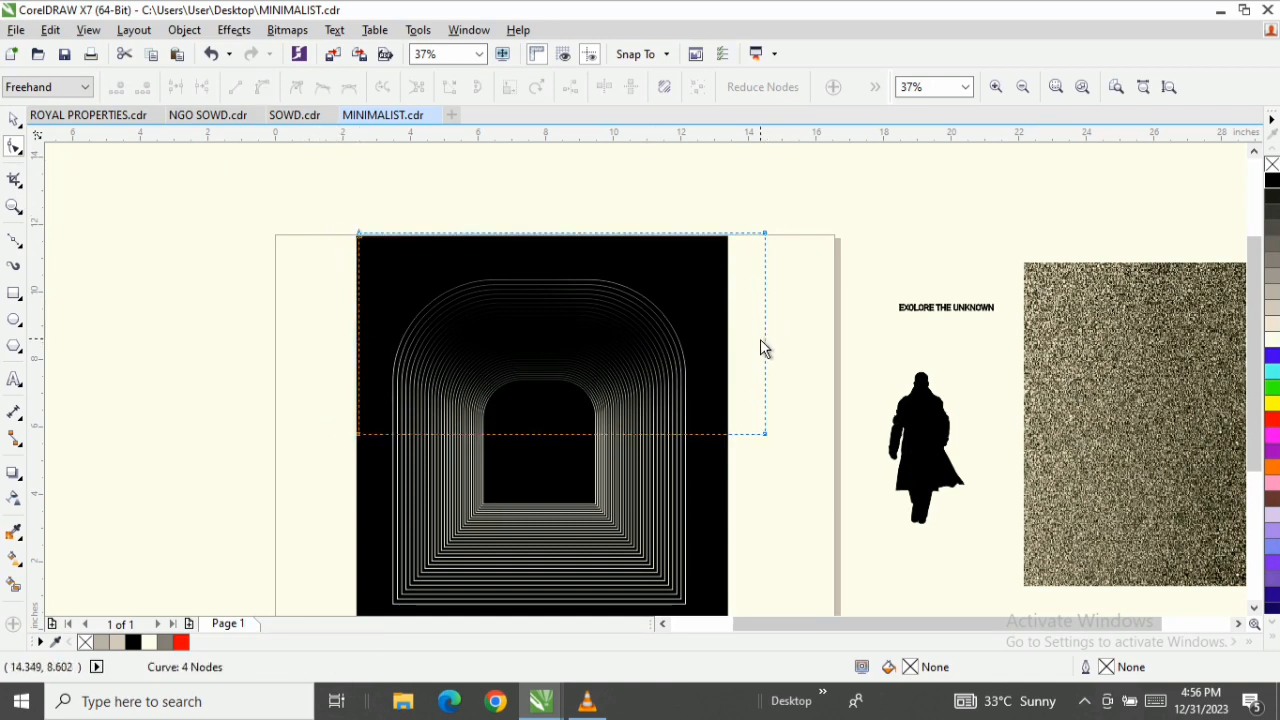
left_click_drag(763, 347, 728, 338)
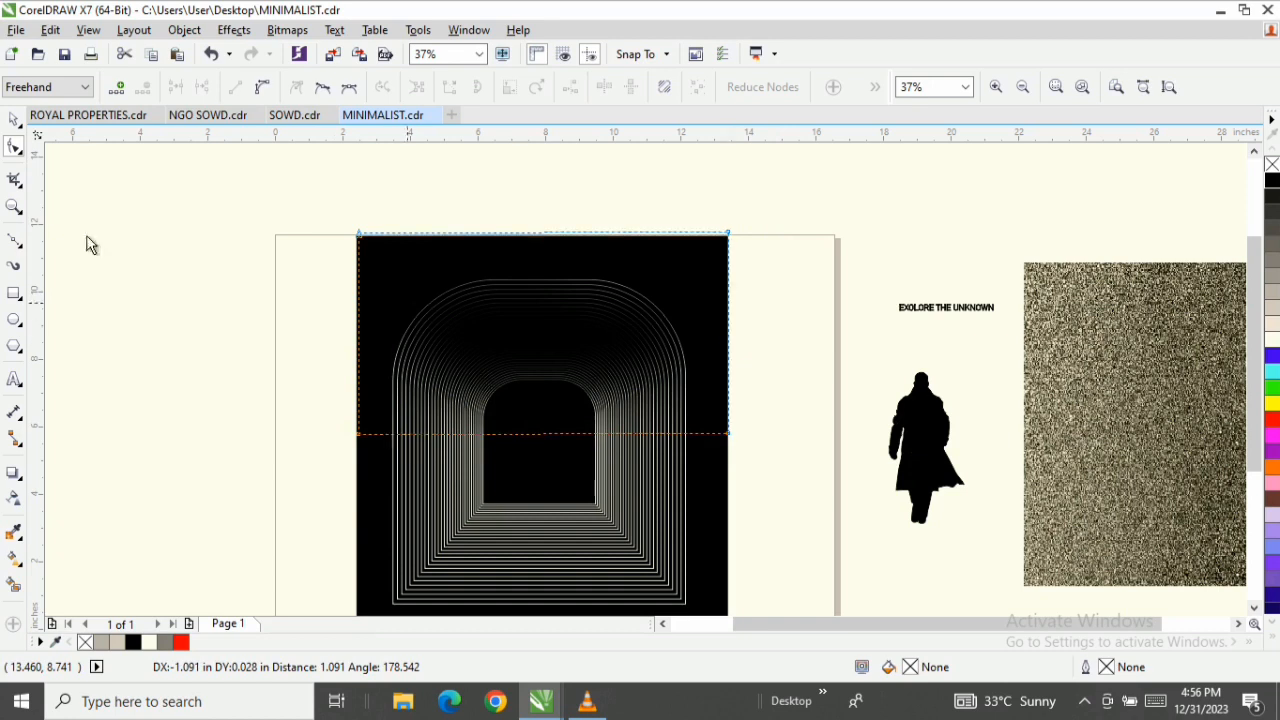
left_click(12, 118)
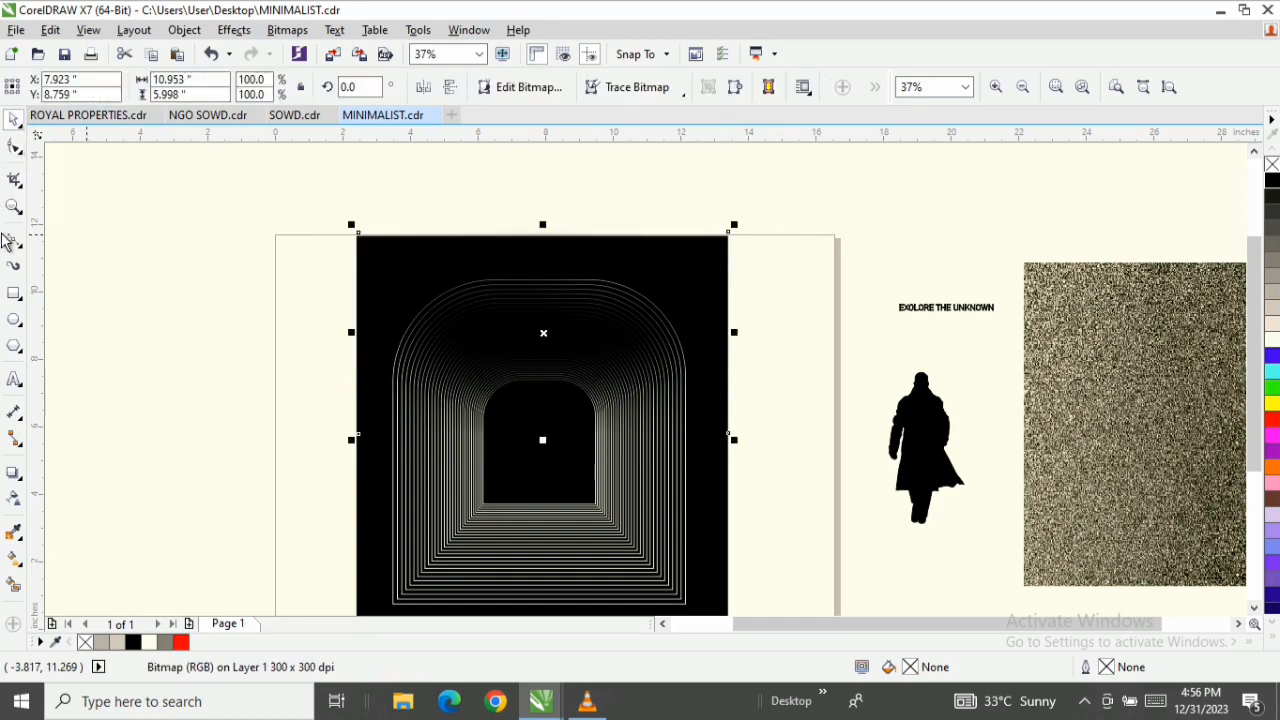
Examine the blurred shadow over the upper arches up close and across the whole poster
left_click(12, 208)
mouse_move(337, 212)
left_mouse_down()
mouse_move(551, 529)
mouse_move(743, 571)
mouse_move(743, 551)
mouse_move(757, 590)
mouse_move(732, 563)
left_mouse_up()
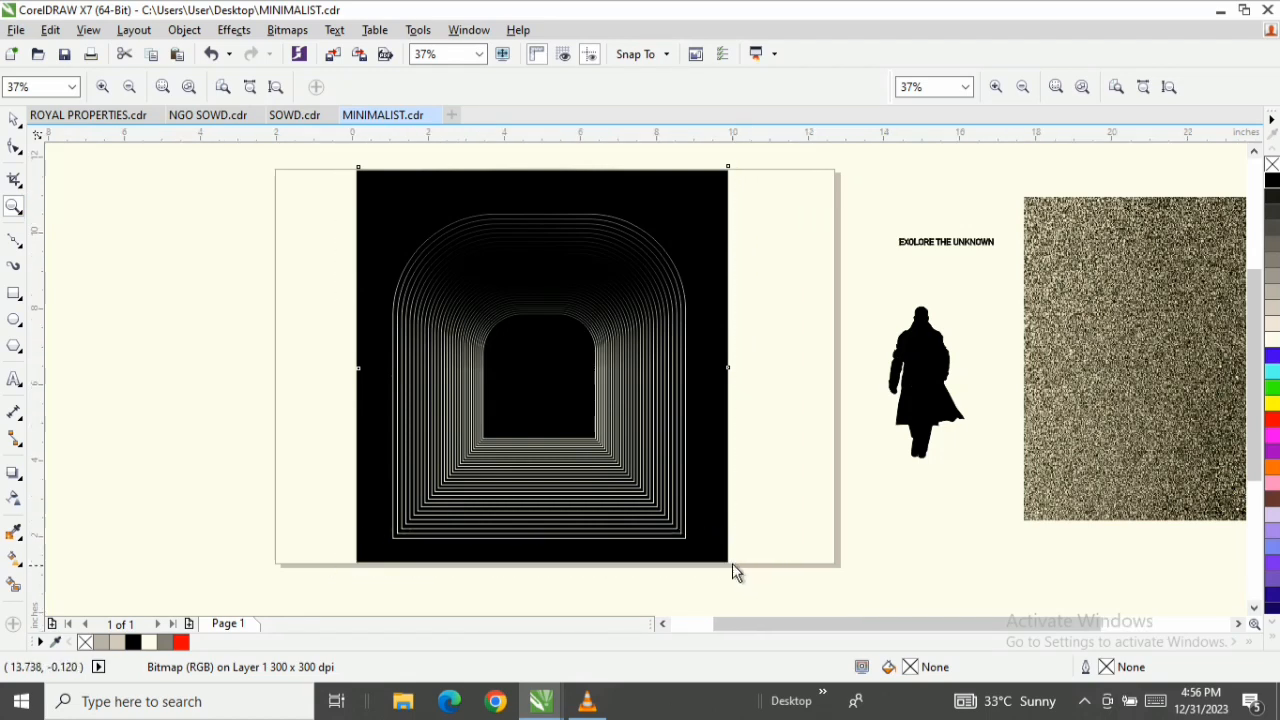
left_click_drag(354, 176, 828, 360)
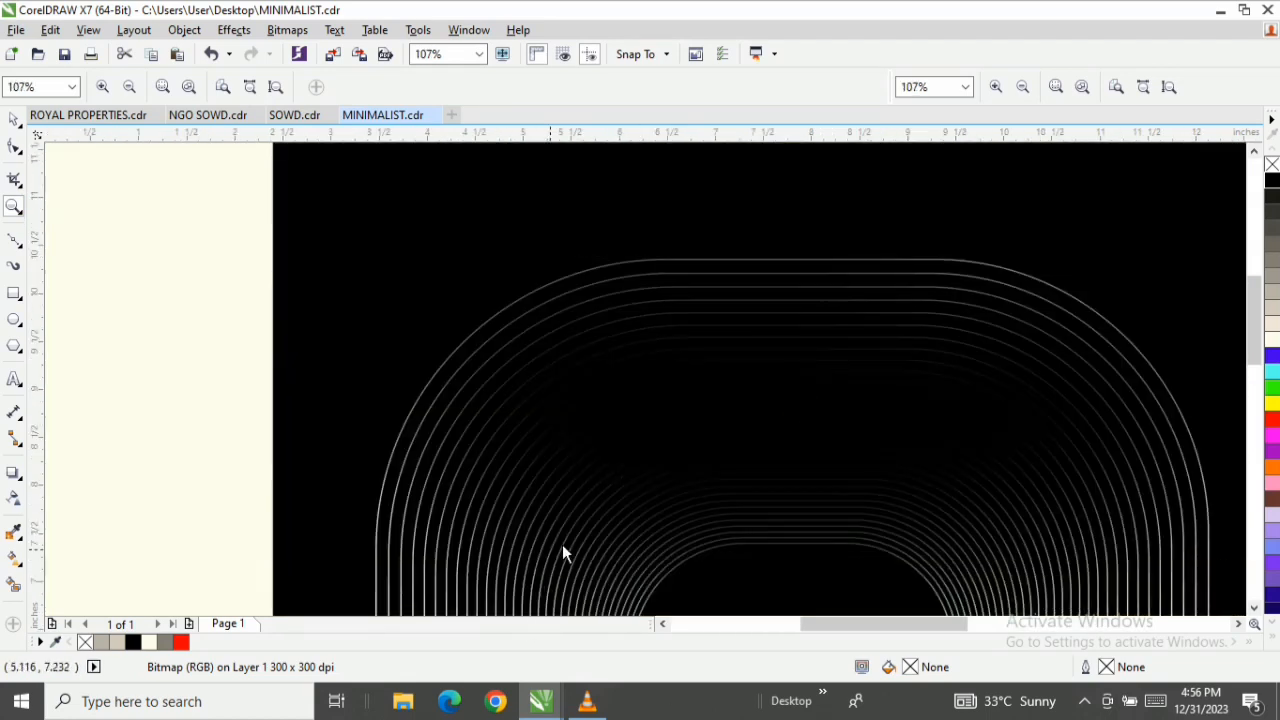
right_click(589, 531)
left_click_drag(591, 556, 899, 580)
right_click(719, 438)
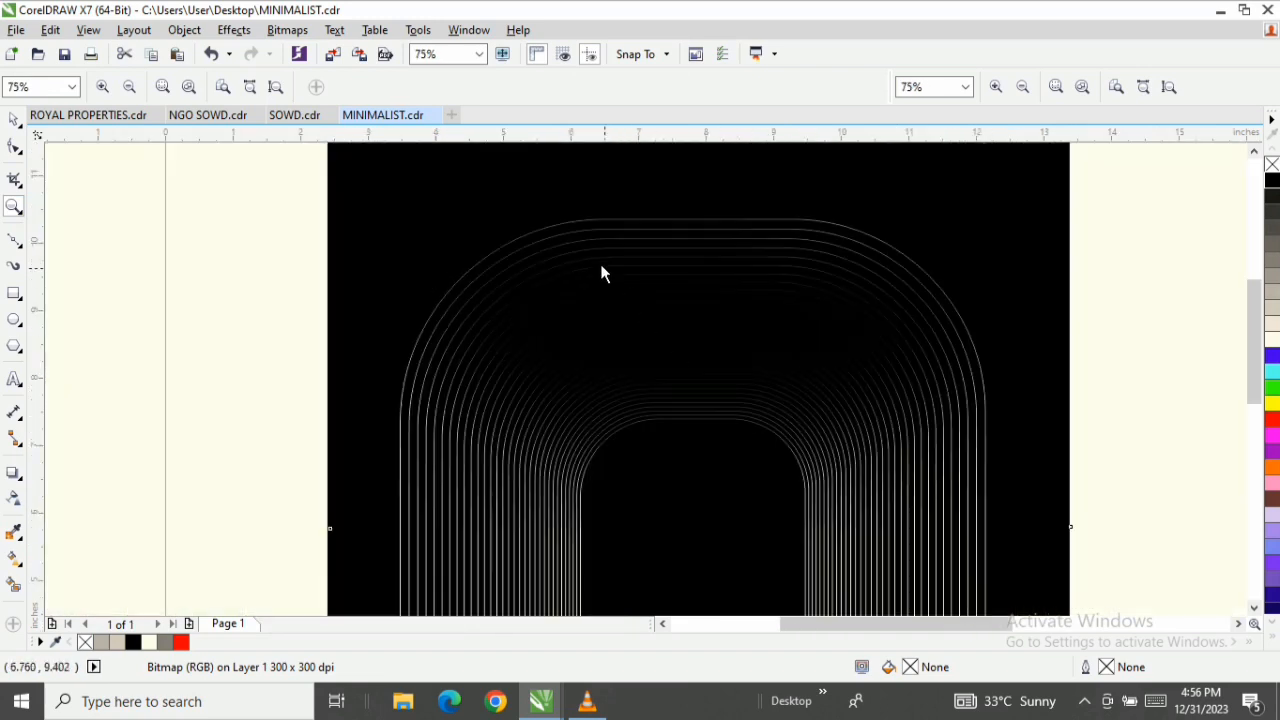
left_click_drag(489, 200, 811, 278)
right_click(811, 278)
left_click_drag(291, 371, 1017, 486)
right_click(714, 397)
left_click(278, 88)
Fill the innermost arch of the tunnel with white
left_click(12, 119)
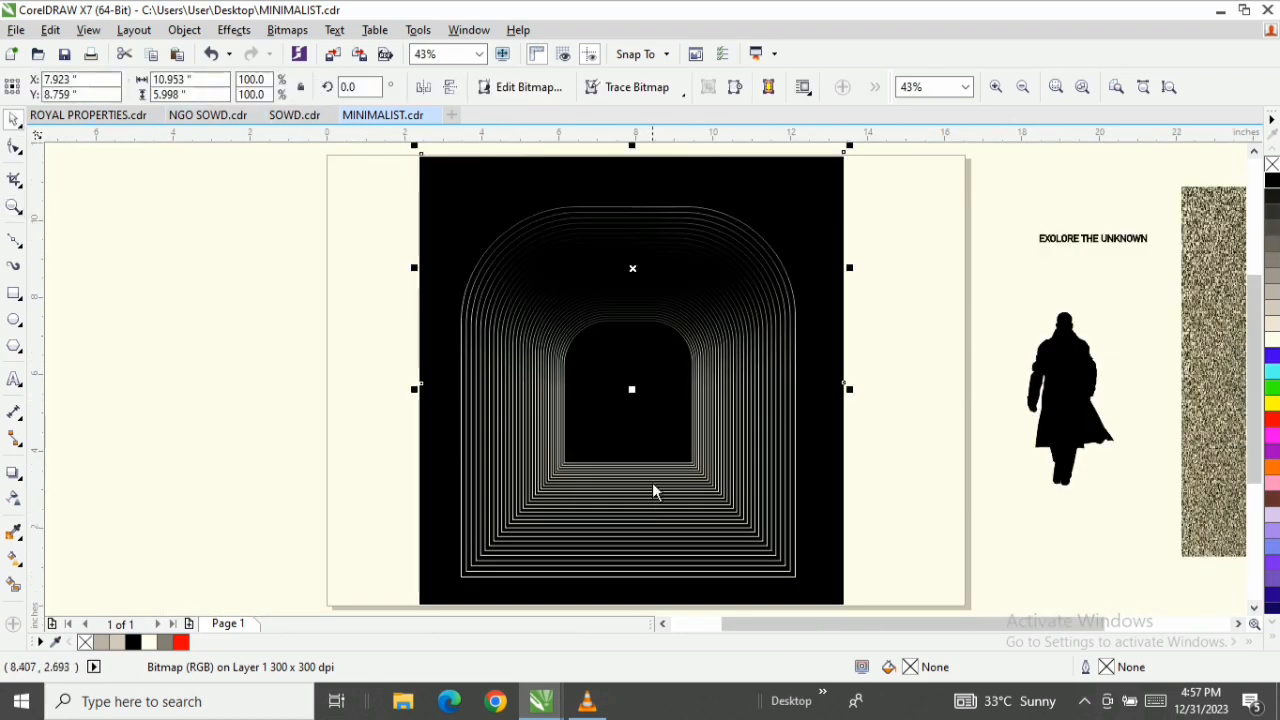
scroll(646, 437, "up", 2)
left_click(647, 430)
left_click(648, 432)
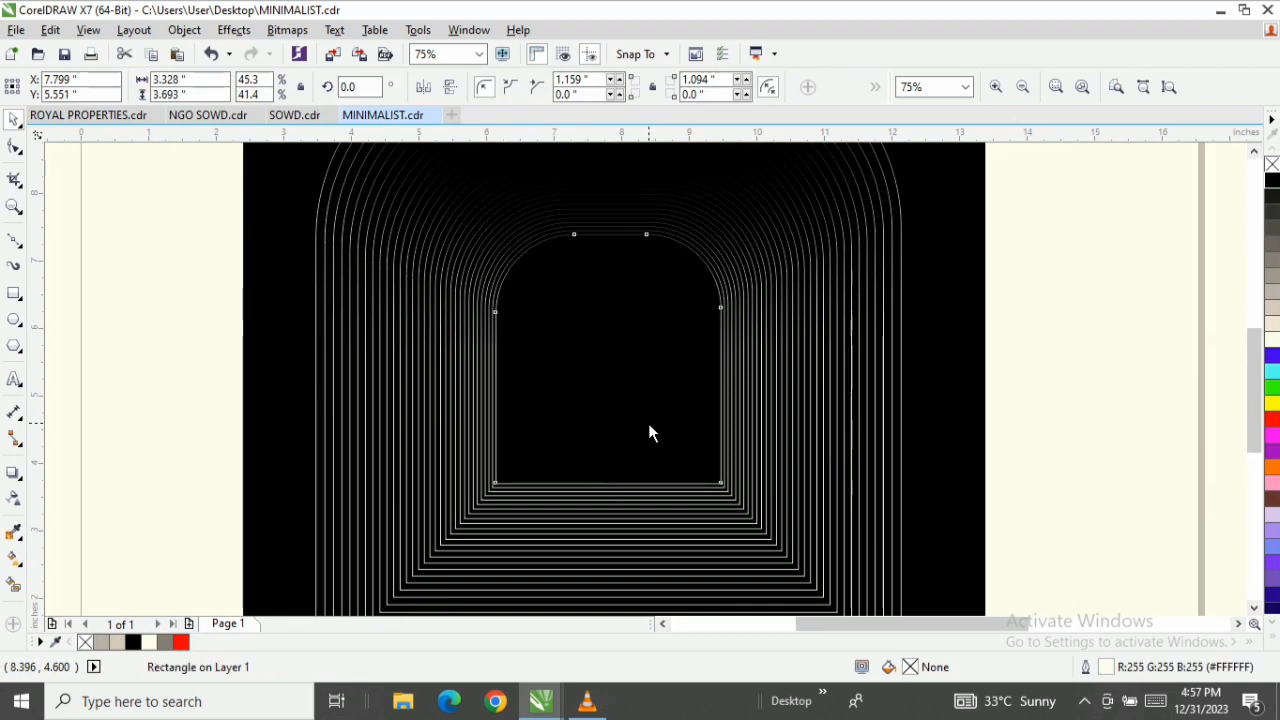
left_click(1272, 342)
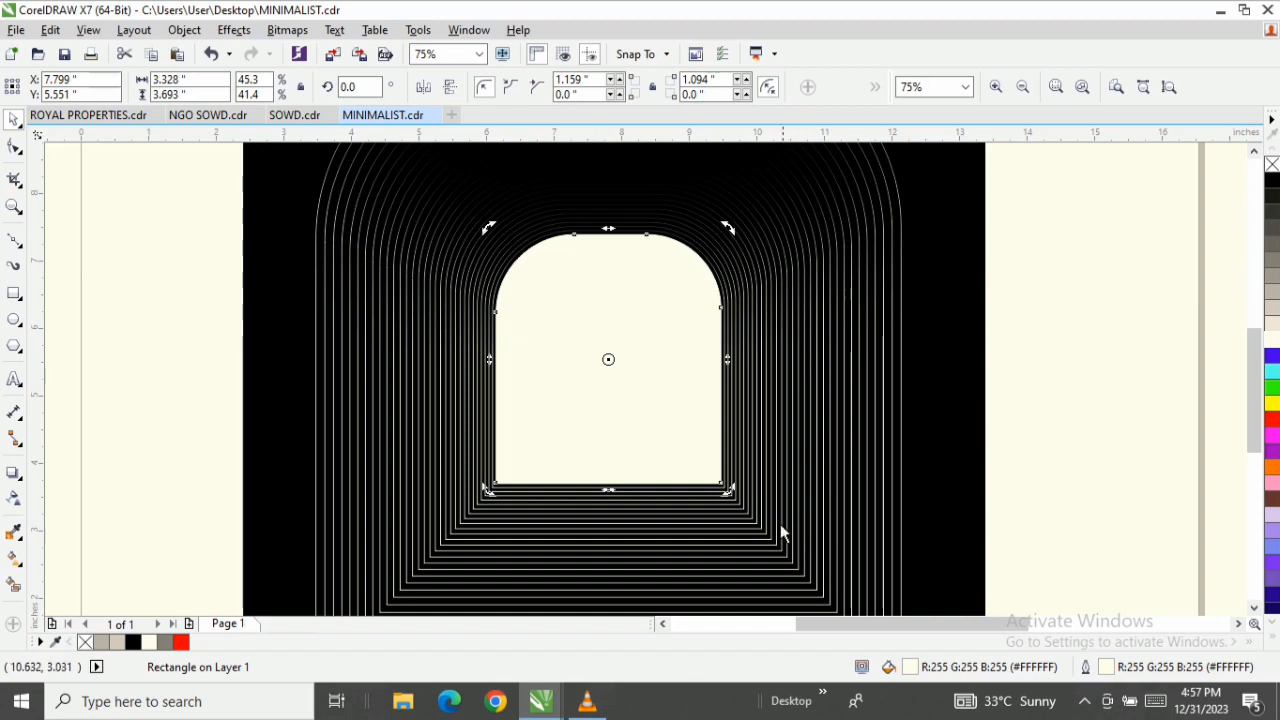
left_click_drag(1252, 358, 1257, 385)
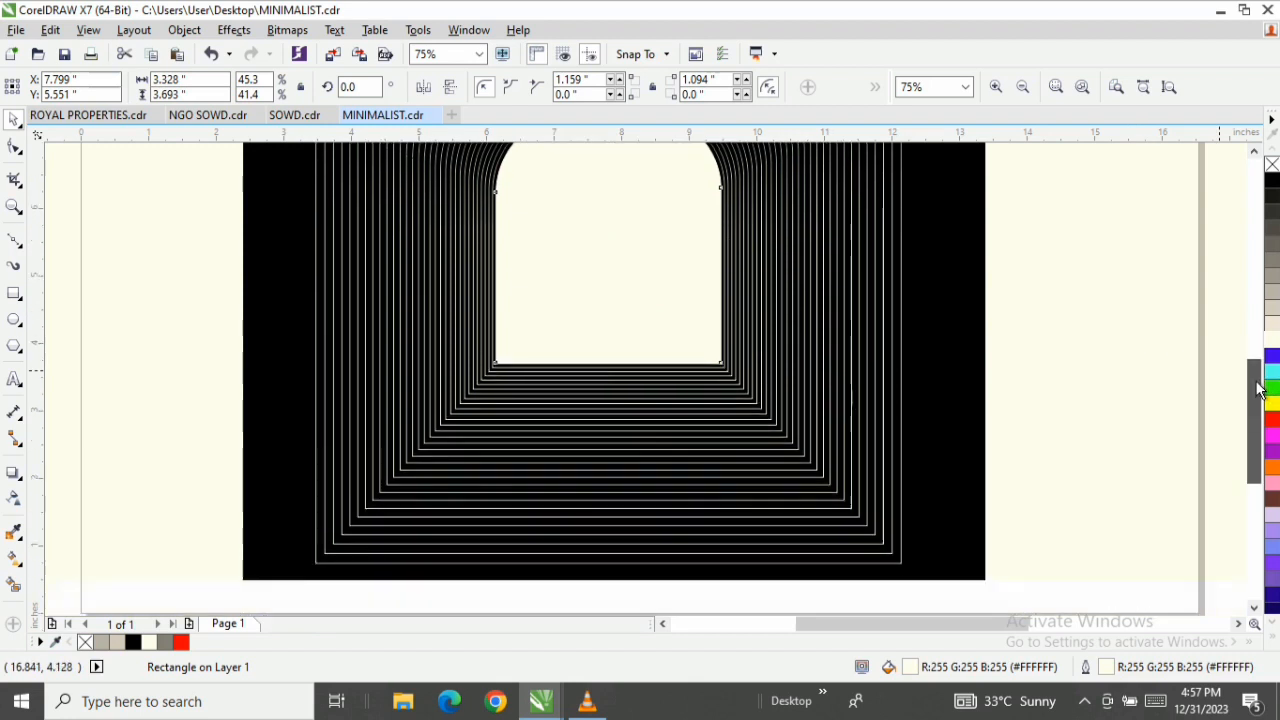
Draw a closed four-sided floor outline joining the white opening's bottom corners to the outermost arch's bottom corners
left_click(14, 240)
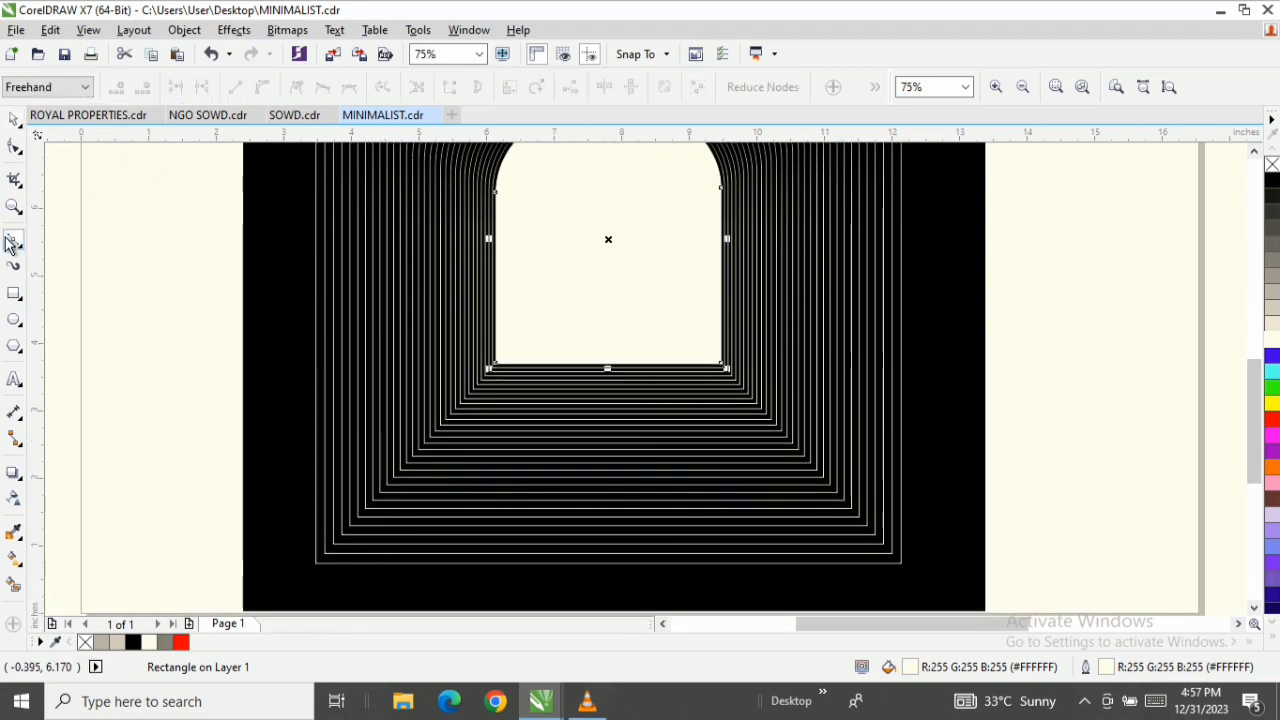
left_click(494, 366)
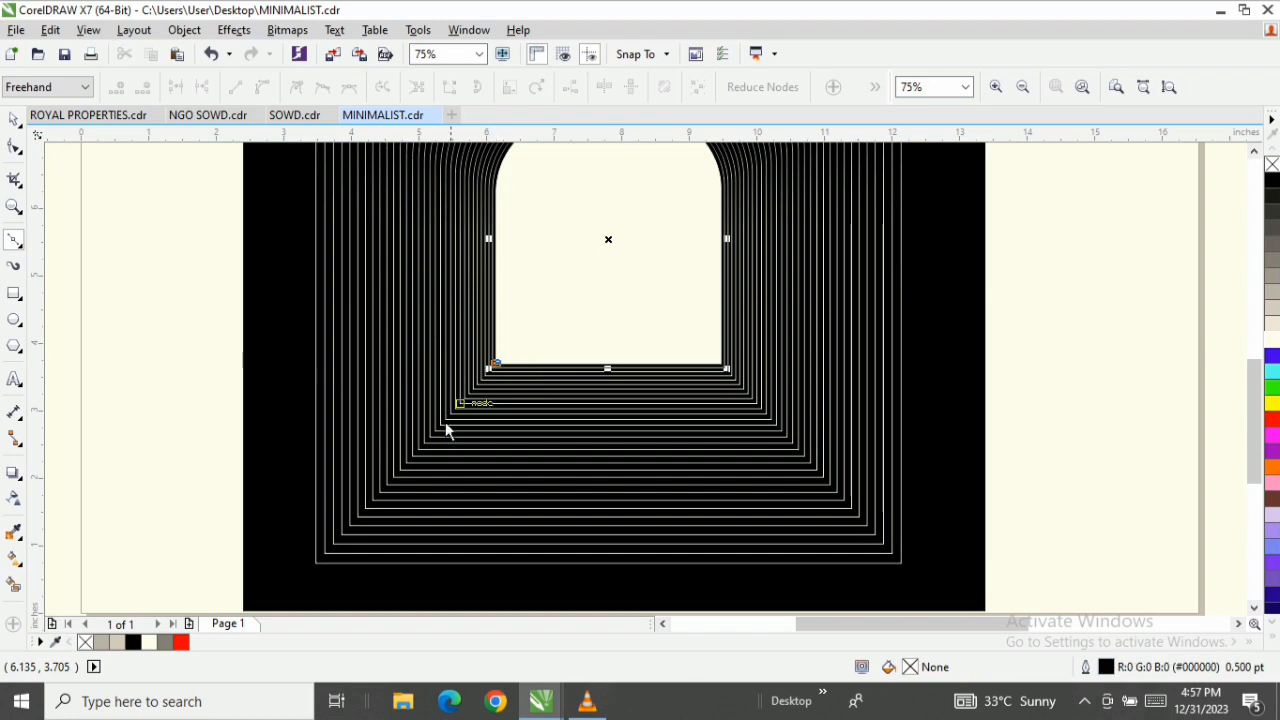
left_click(315, 563)
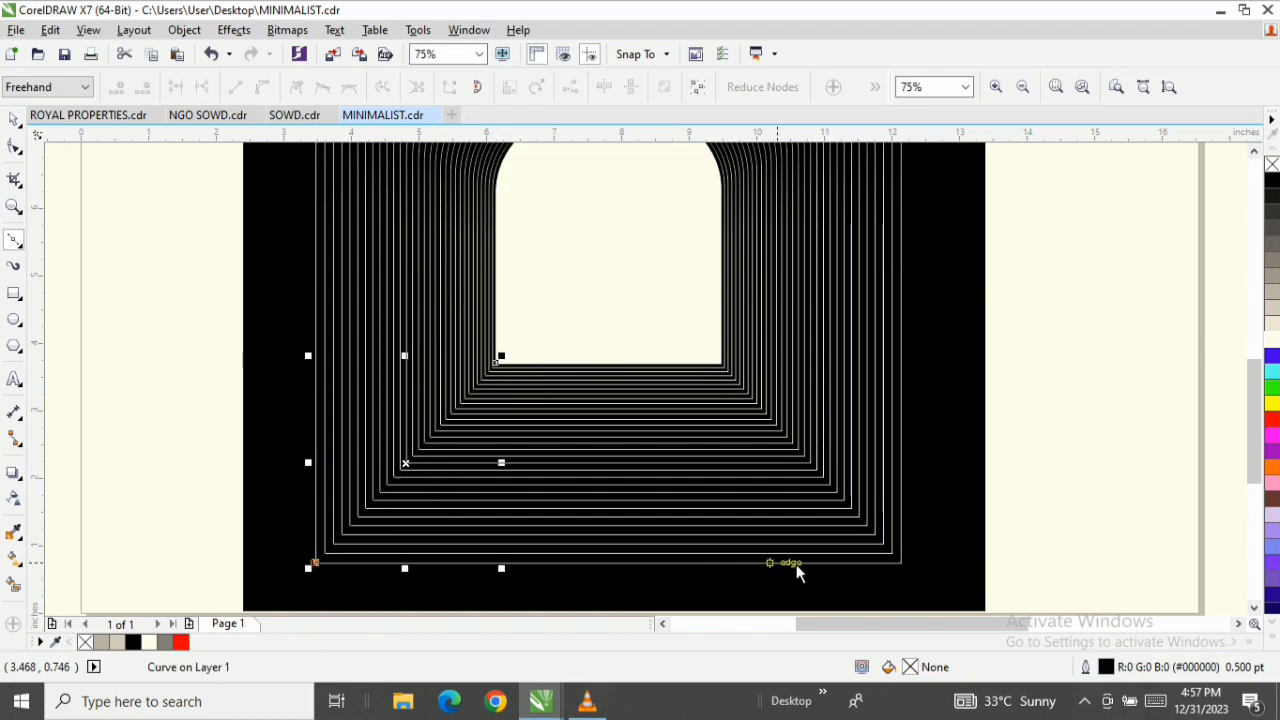
left_click(901, 563)
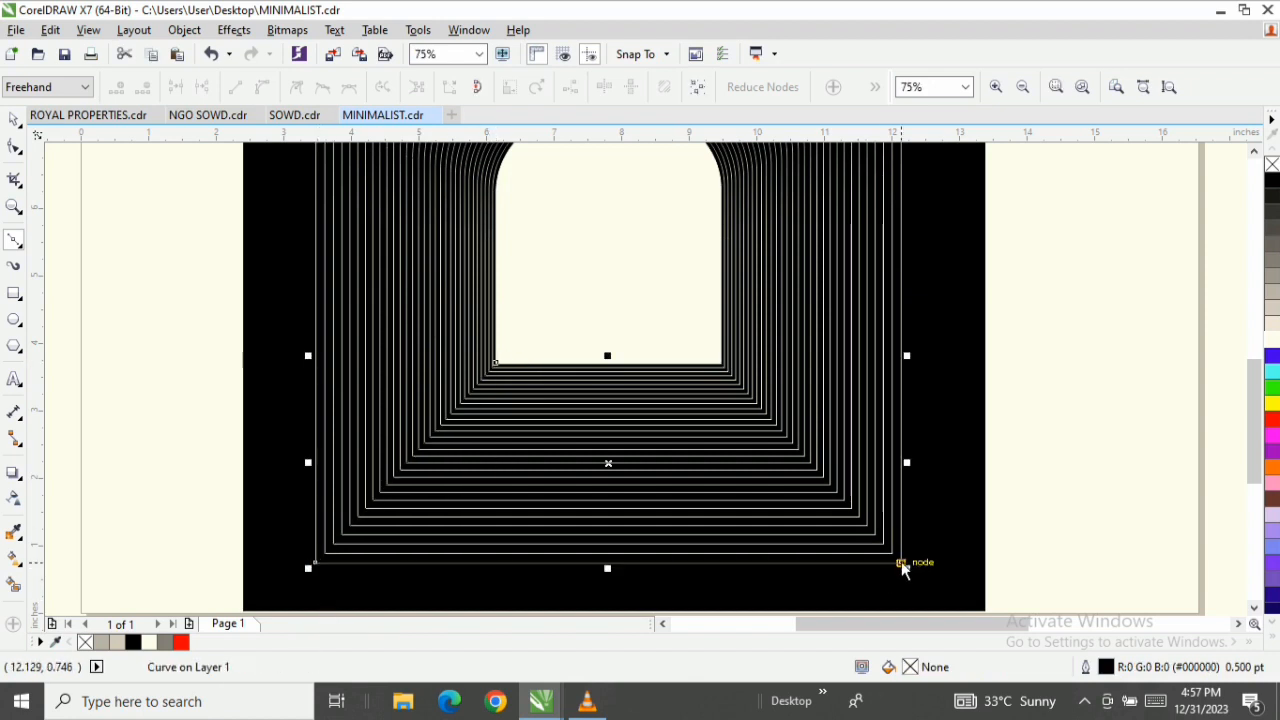
left_click(722, 364)
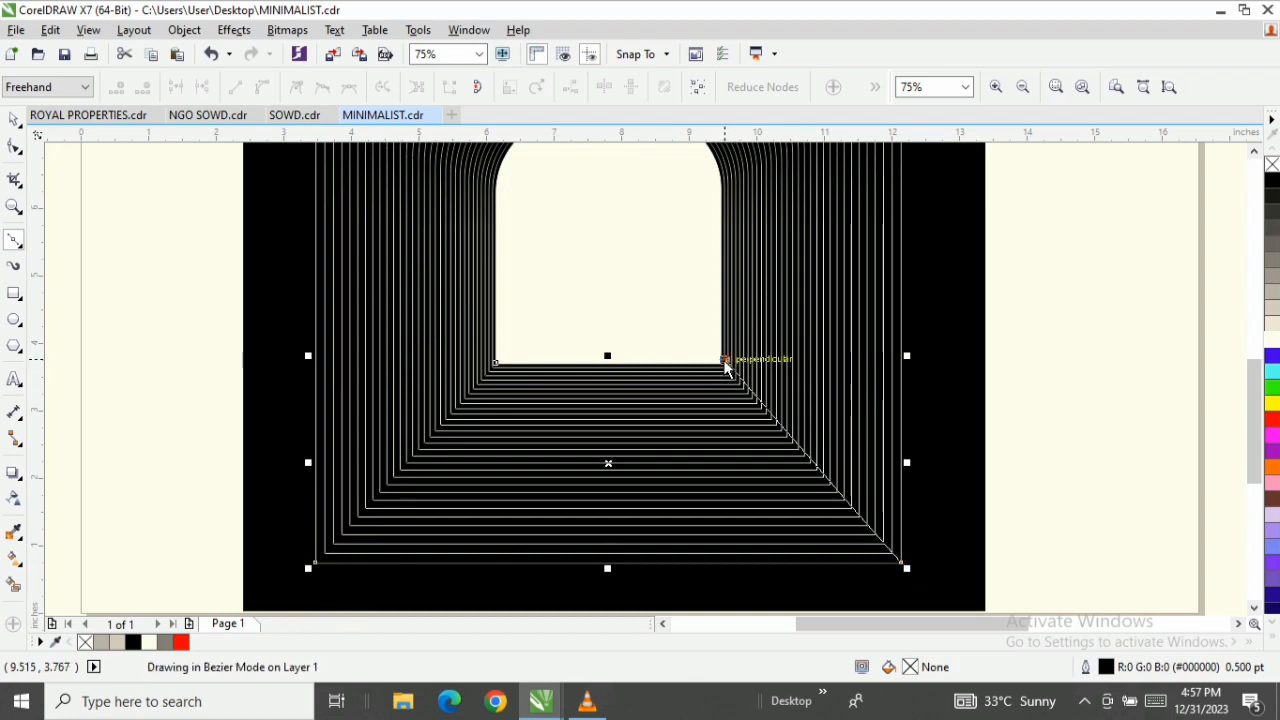
left_click(495, 365)
left_click(13, 120)
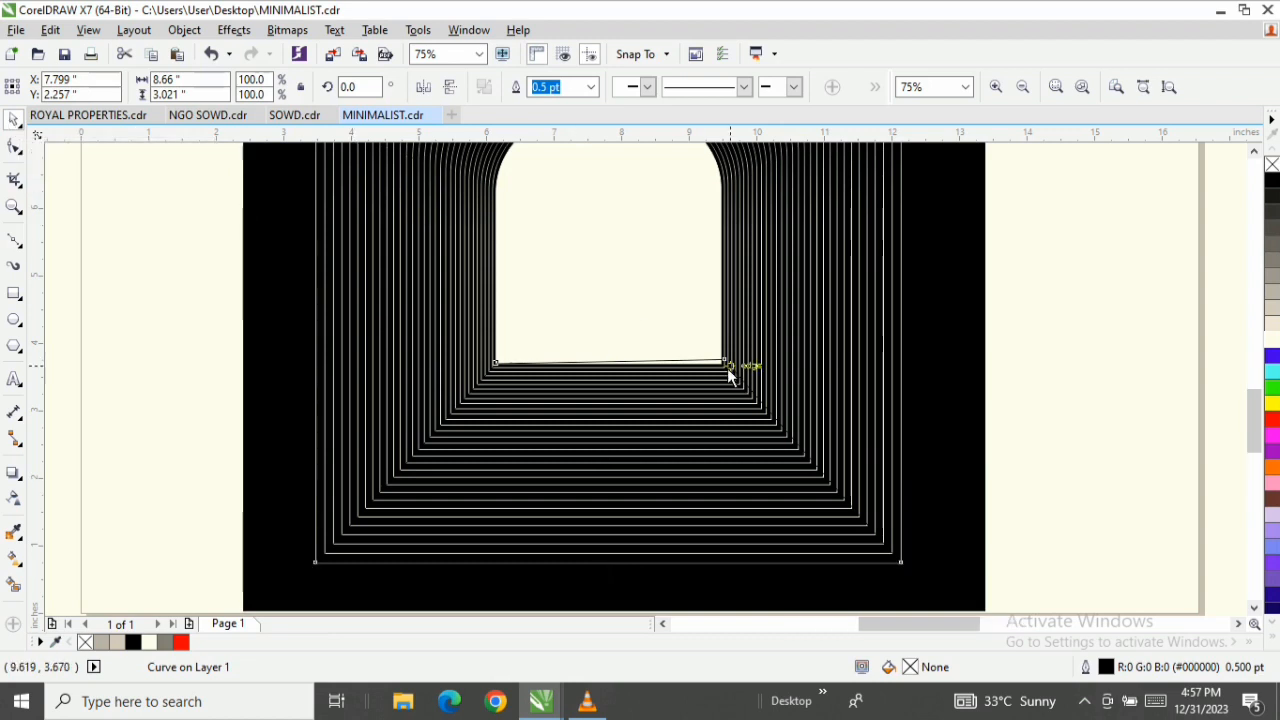
Align the floor outline's two upper nodes with the tunnel corners at the base of the white opening
scroll(720, 365, "up", 4)
scroll(690, 357, "up", 1)
key("F10")
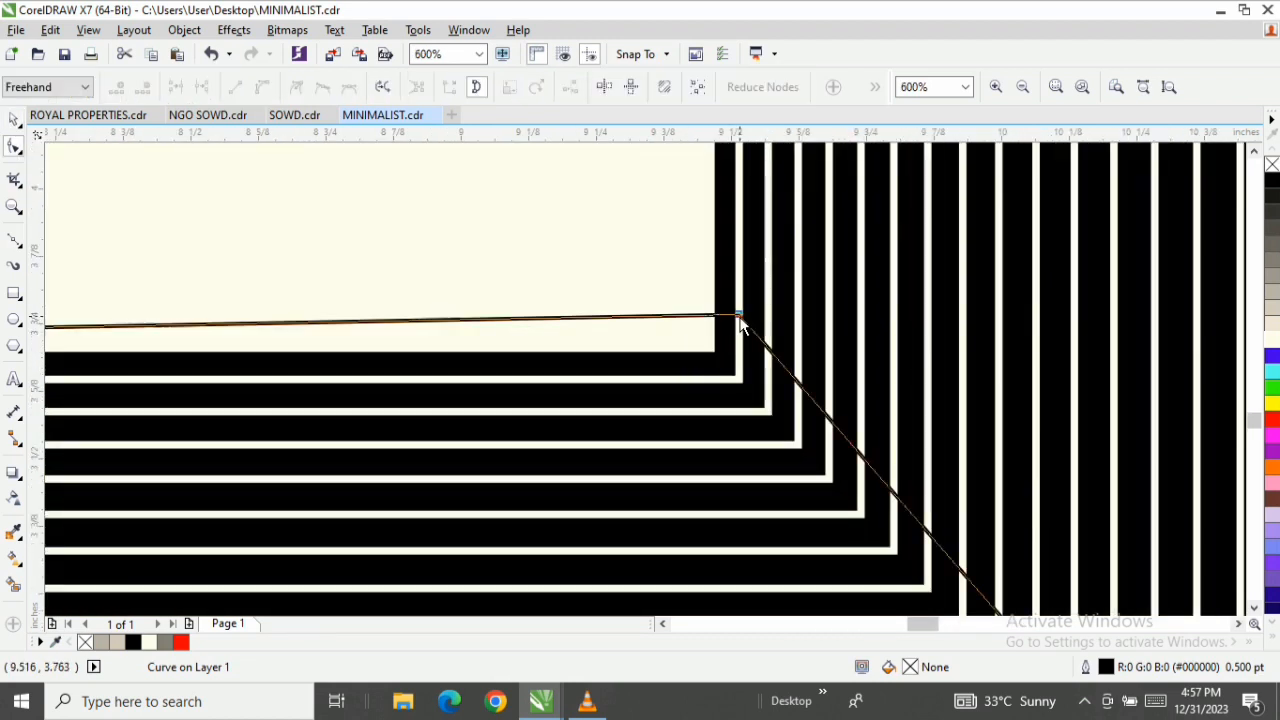
left_click_drag(739, 316, 742, 375)
scroll(590, 379, "left", 8)
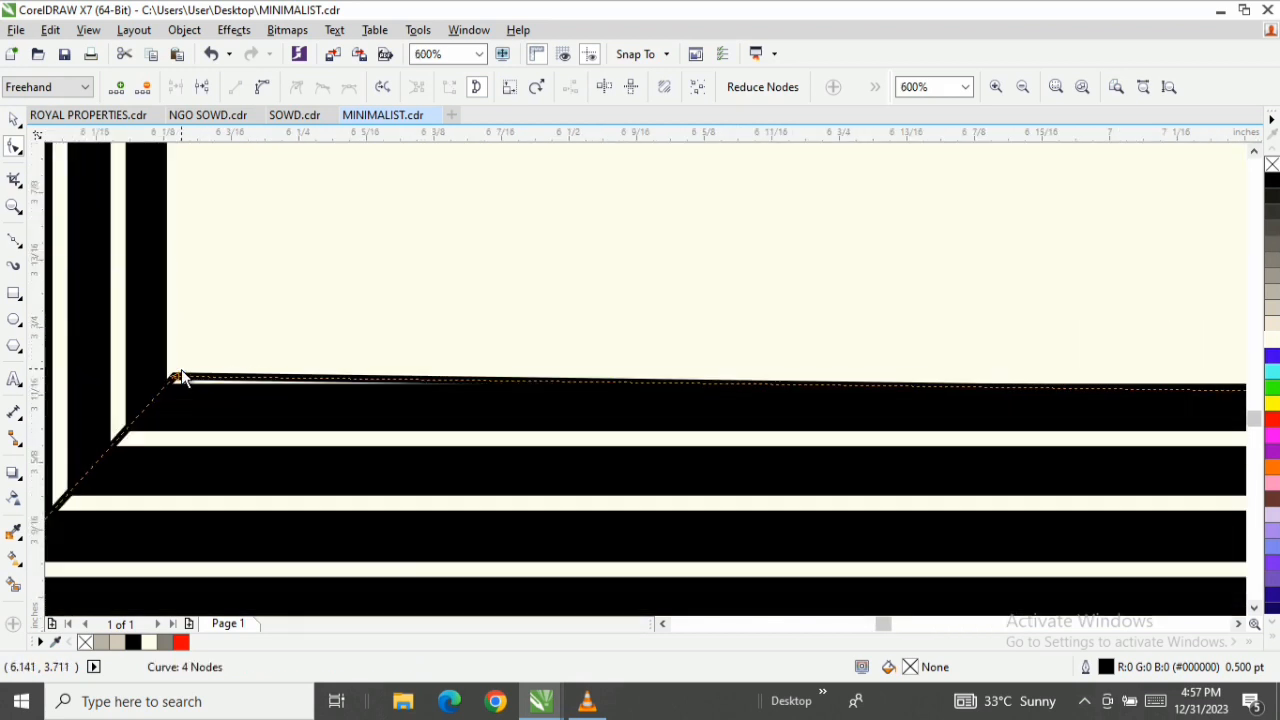
left_click_drag(178, 377, 167, 377)
scroll(308, 328, "down", 3)
scroll(585, 312, "down", 3)
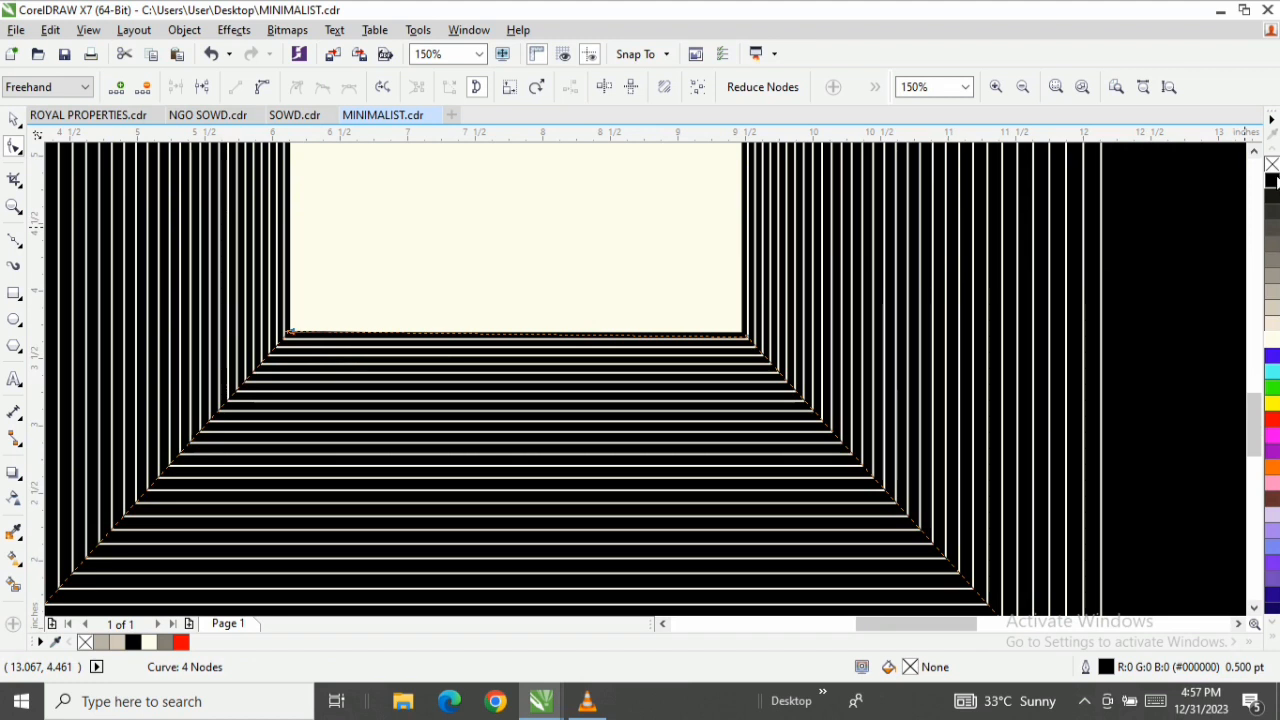
Fill the four-sided floor shape with black
left_click(1272, 180)
scroll(577, 240, "down", 3)
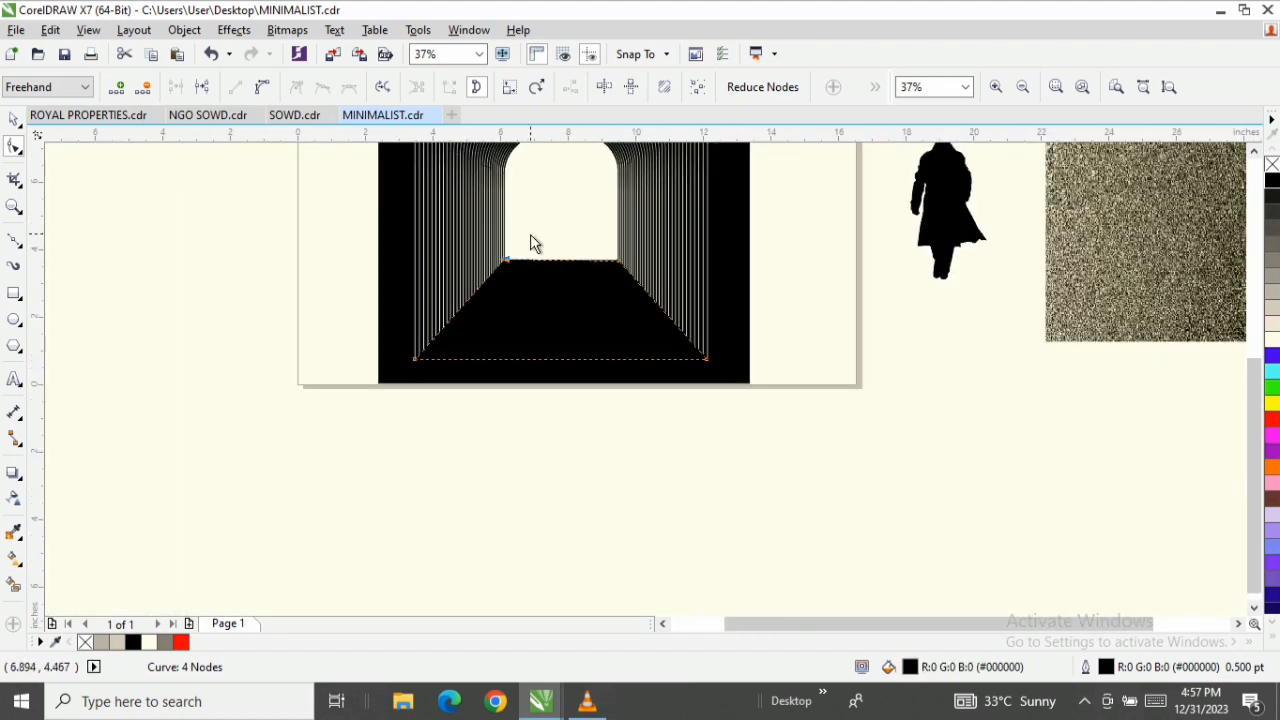
scroll(530, 243, "up", 2)
left_click(12, 120)
Draw an ellipse about 3.56 in wide and 2.28 in high across the lower part of the white opening
left_click(14, 207)
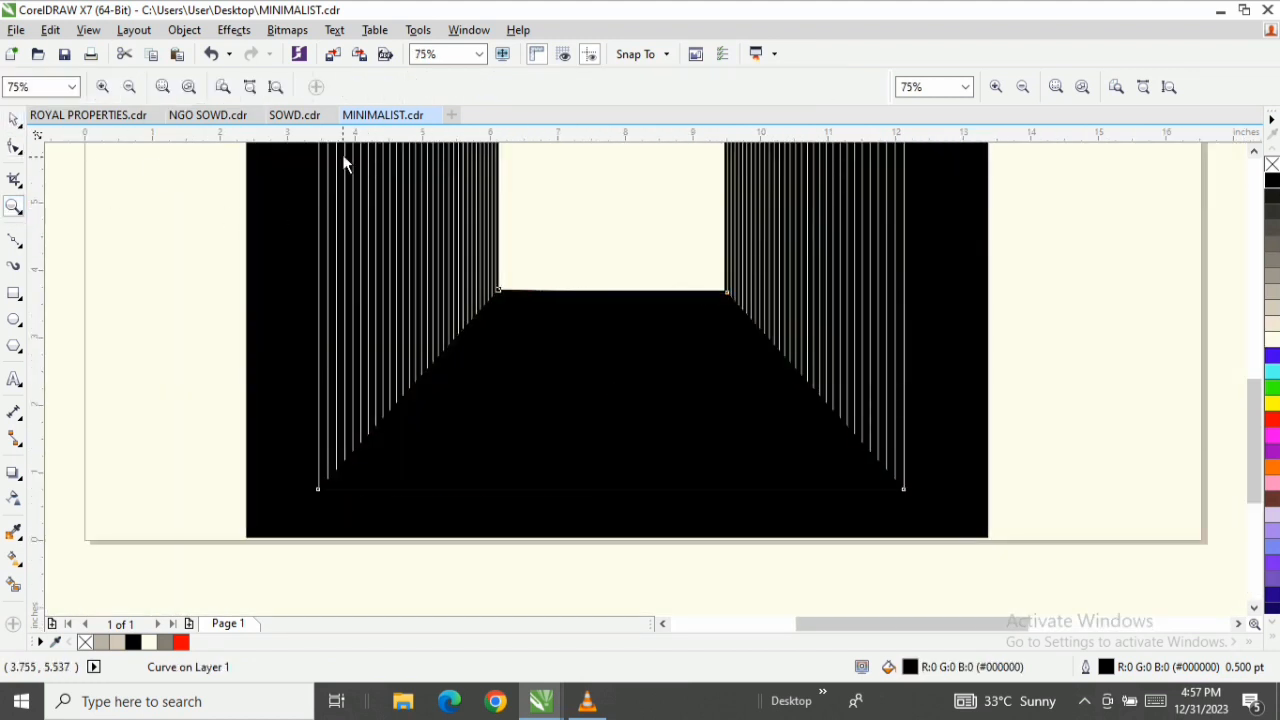
left_click(276, 87)
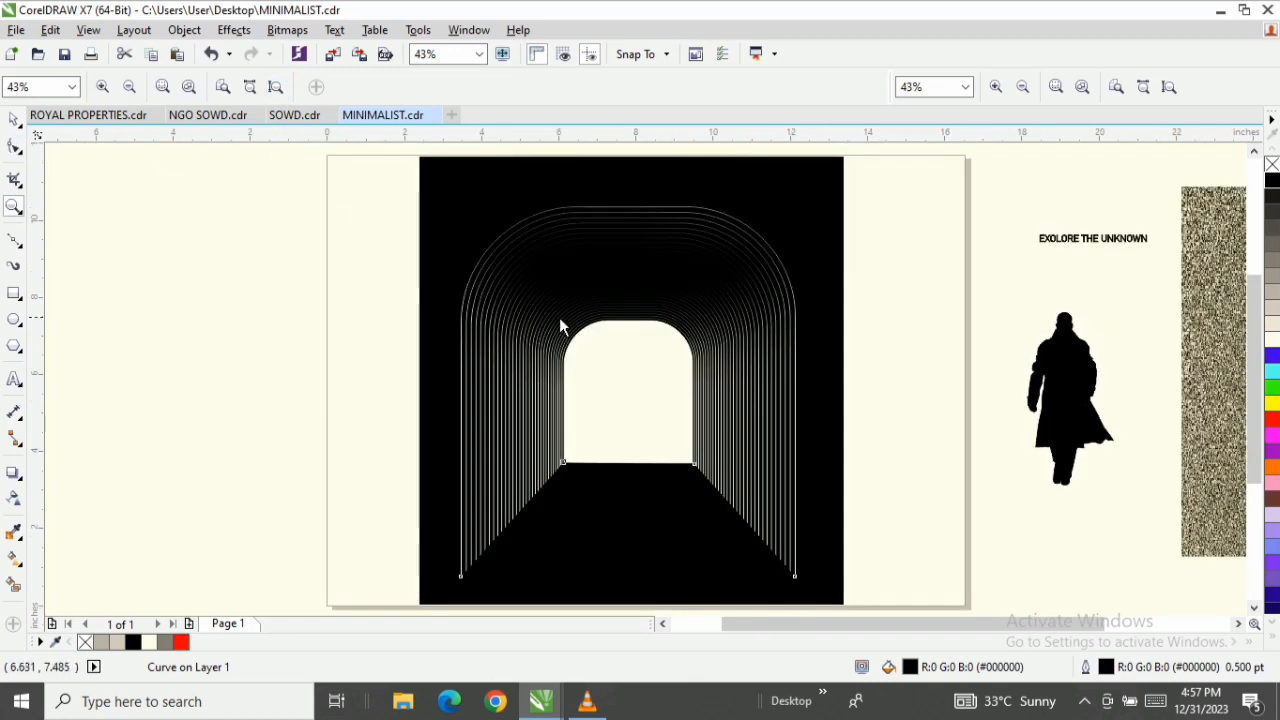
left_click_drag(354, 175, 828, 579)
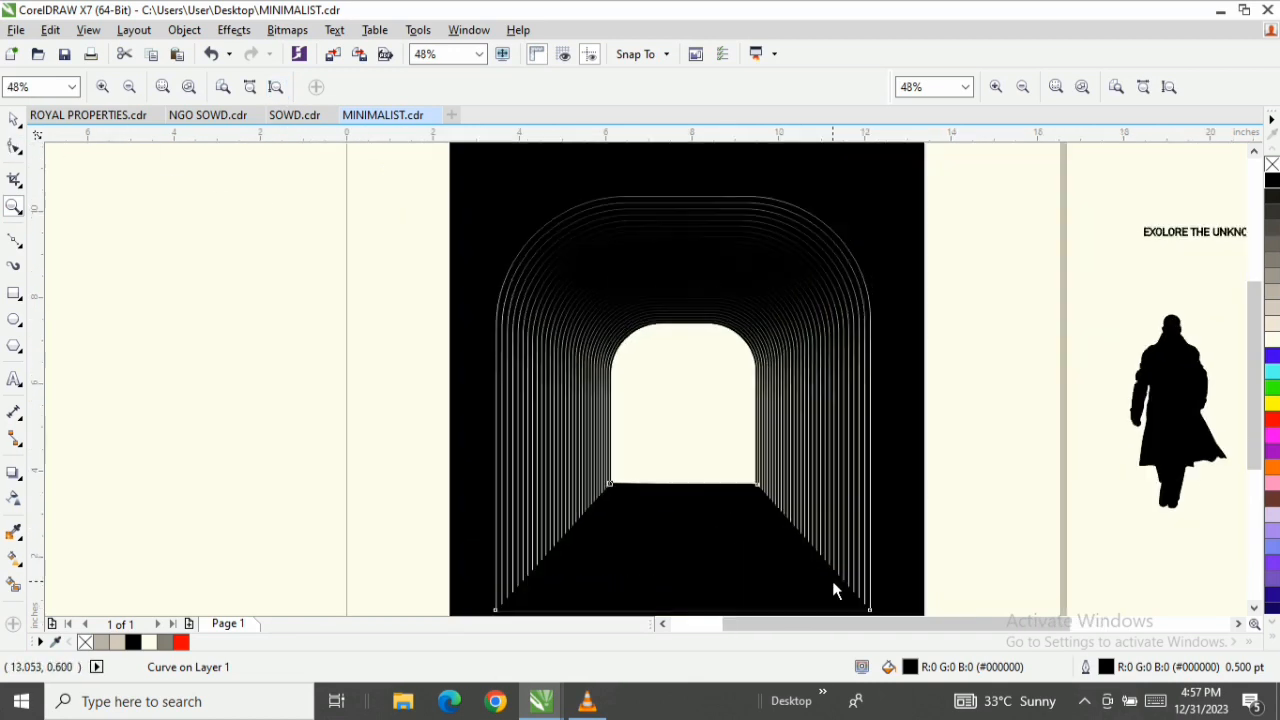
left_click(15, 120)
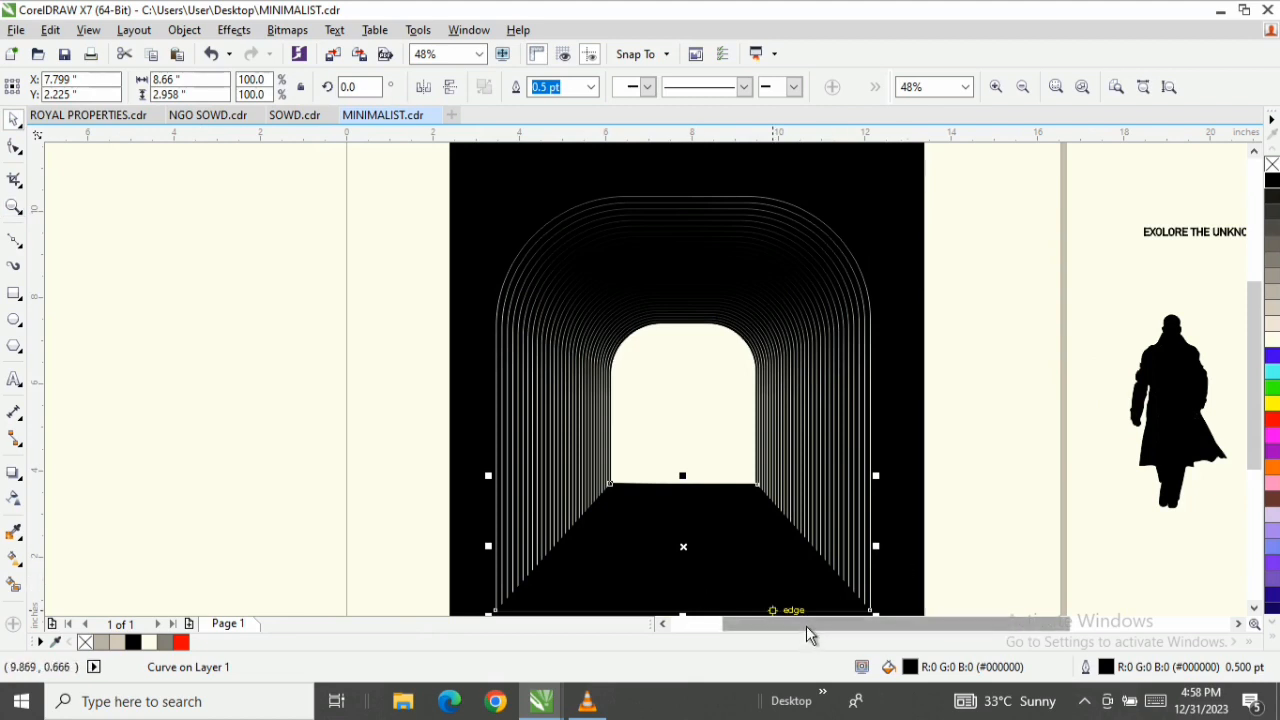
left_click_drag(808, 624, 826, 624)
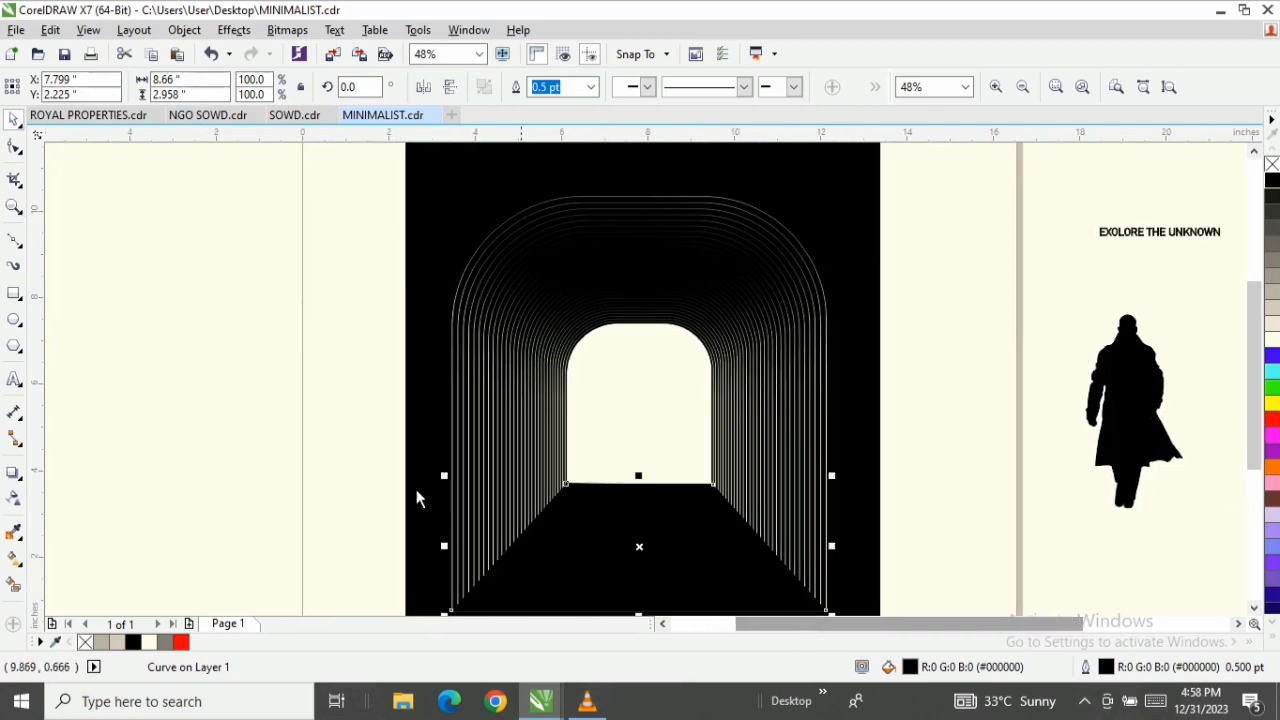
left_click(14, 321)
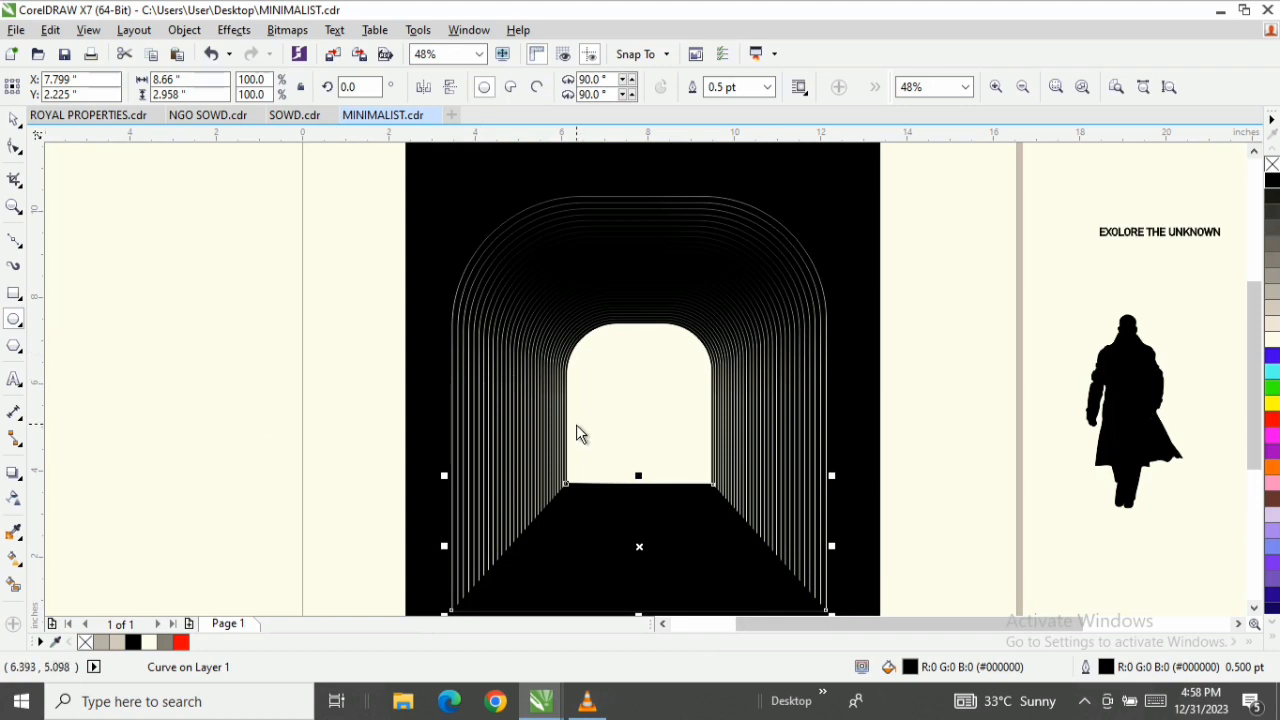
left_click_drag(557, 407, 711, 507)
scroll(654, 489, "up", 3)
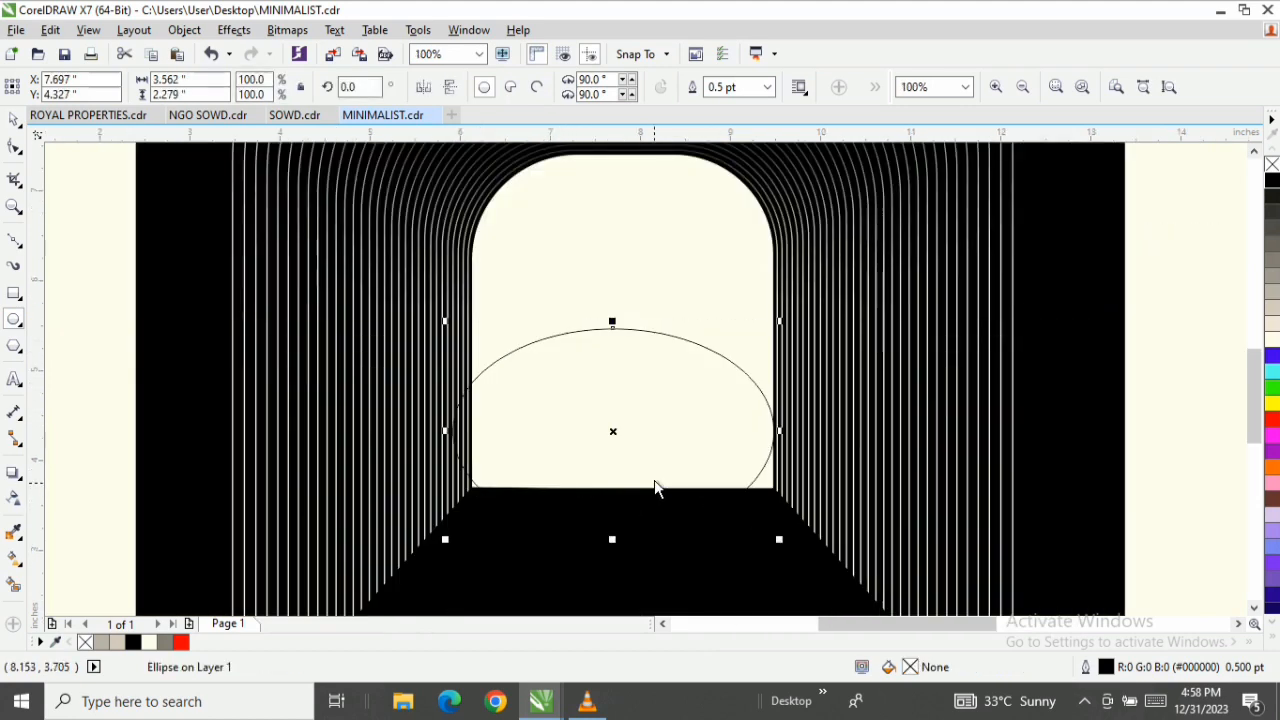
Give the ellipse a white fill and white outline, and centre it over the base of the opening
left_click(14, 122)
left_click(1272, 340)
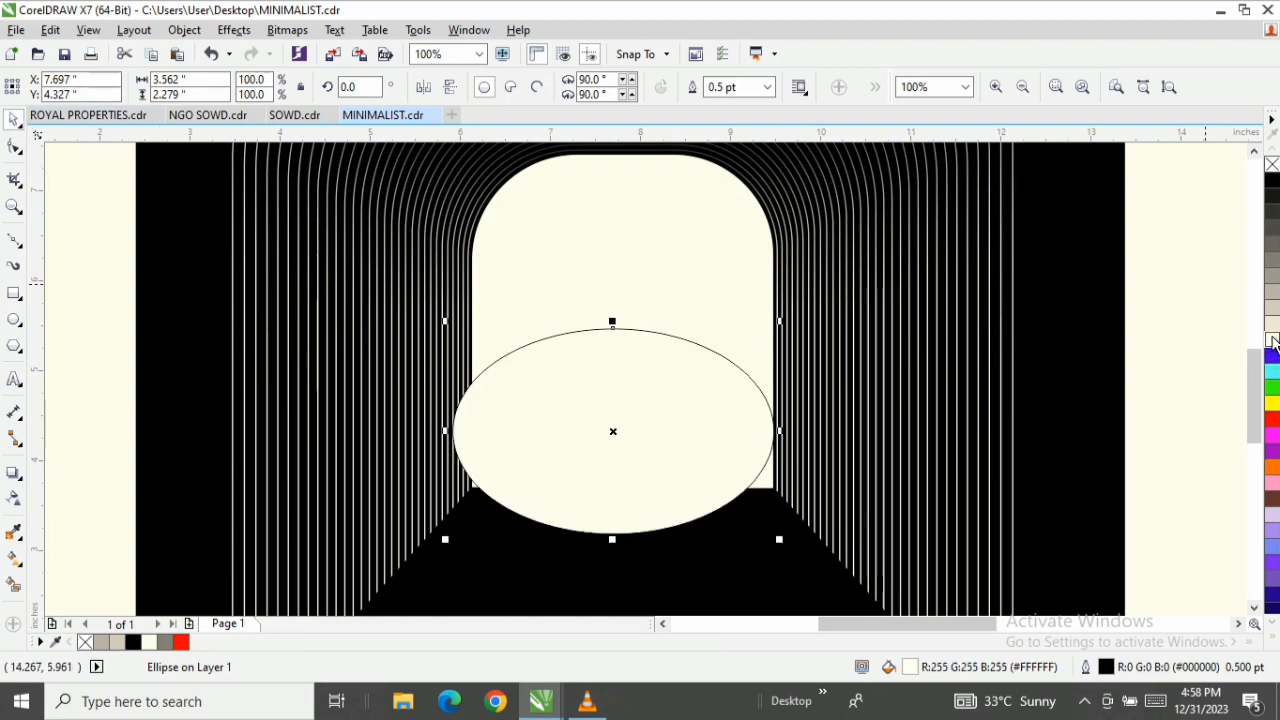
right_click(1272, 340)
left_click_drag(631, 437, 638, 441)
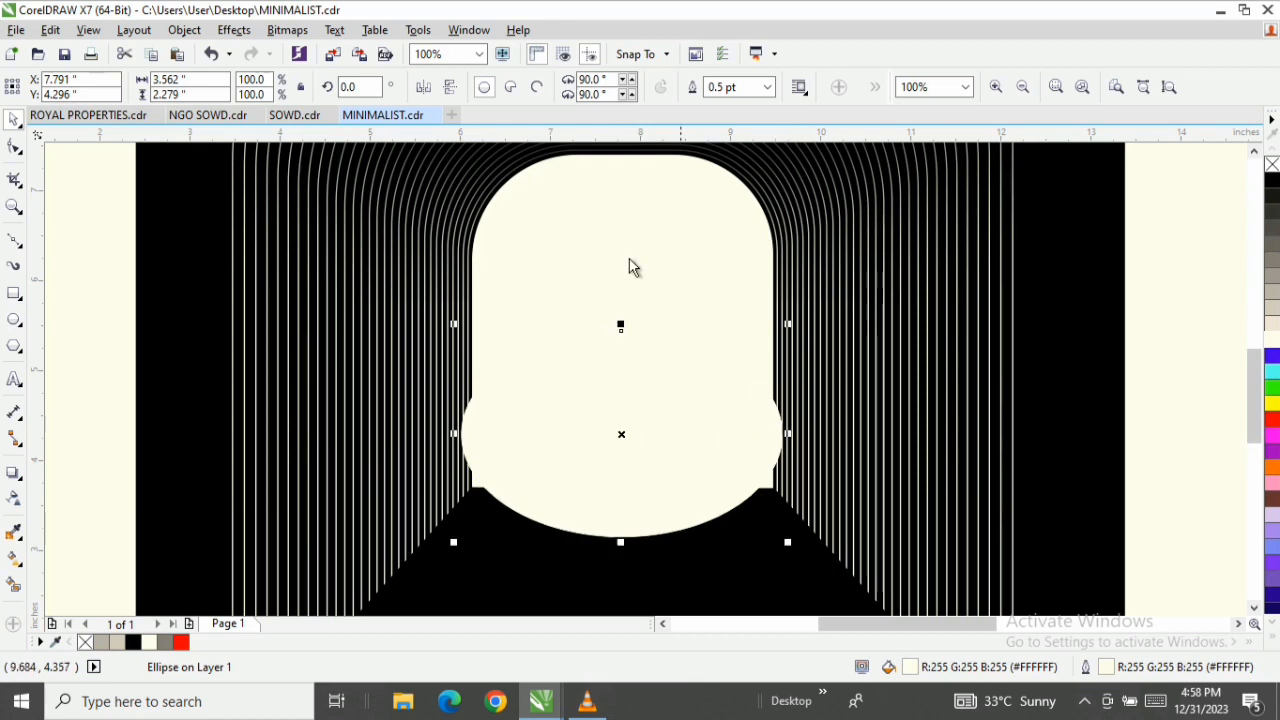
Convert the white ellipse to a 300 dpi RGB bitmap with anti-aliasing and a transparent background
left_click(295, 30)
left_click(316, 60)
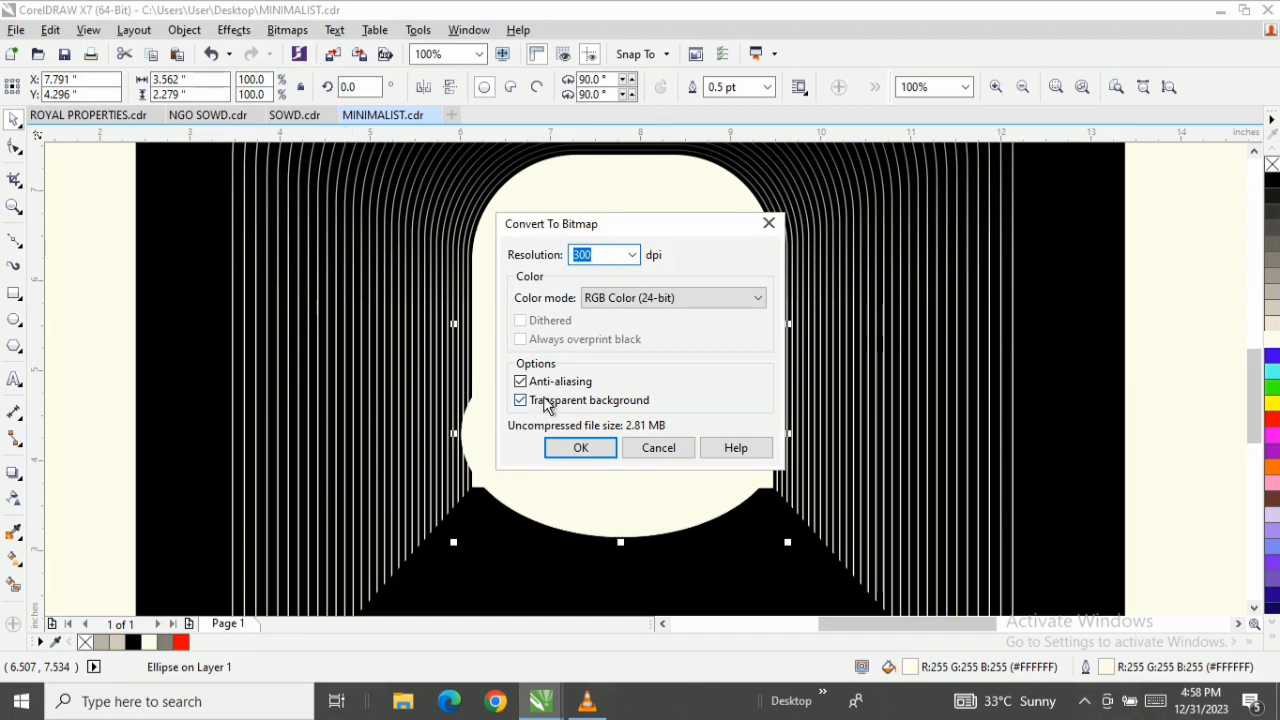
left_click(573, 448)
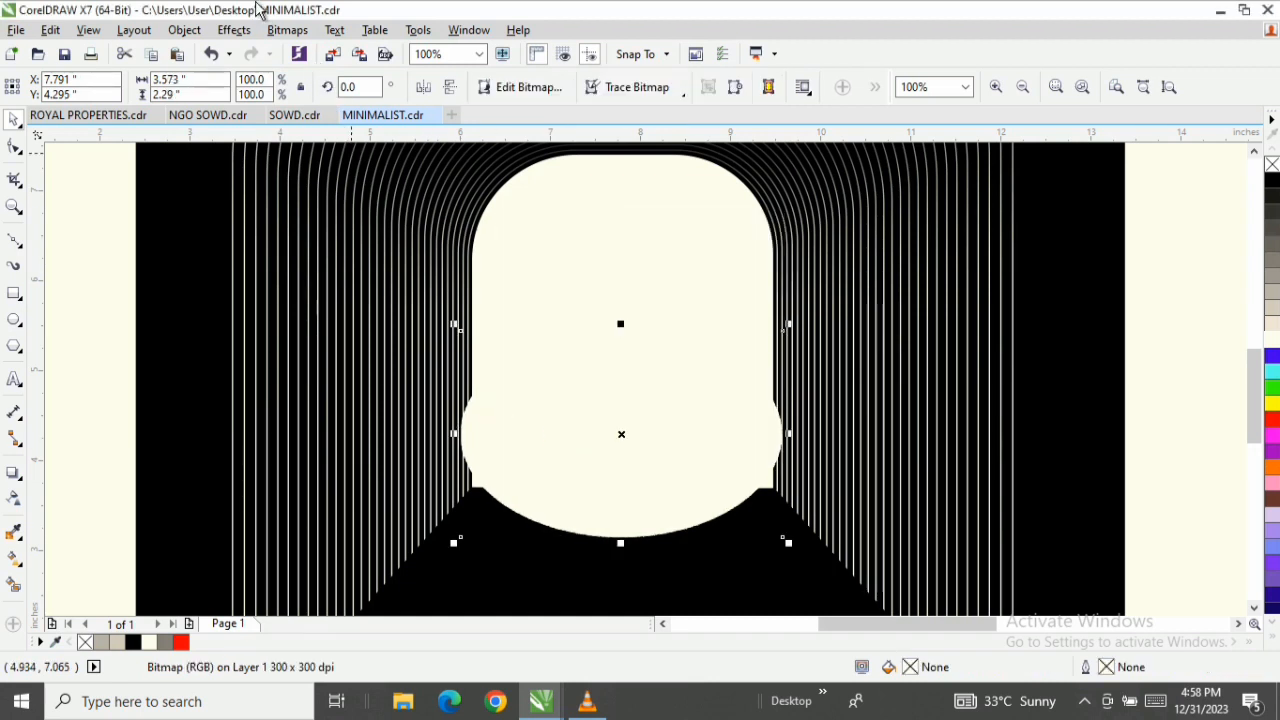
Apply a Gaussian Blur with a radius of 250 pixels to the white ellipse bitmap
left_click(303, 35)
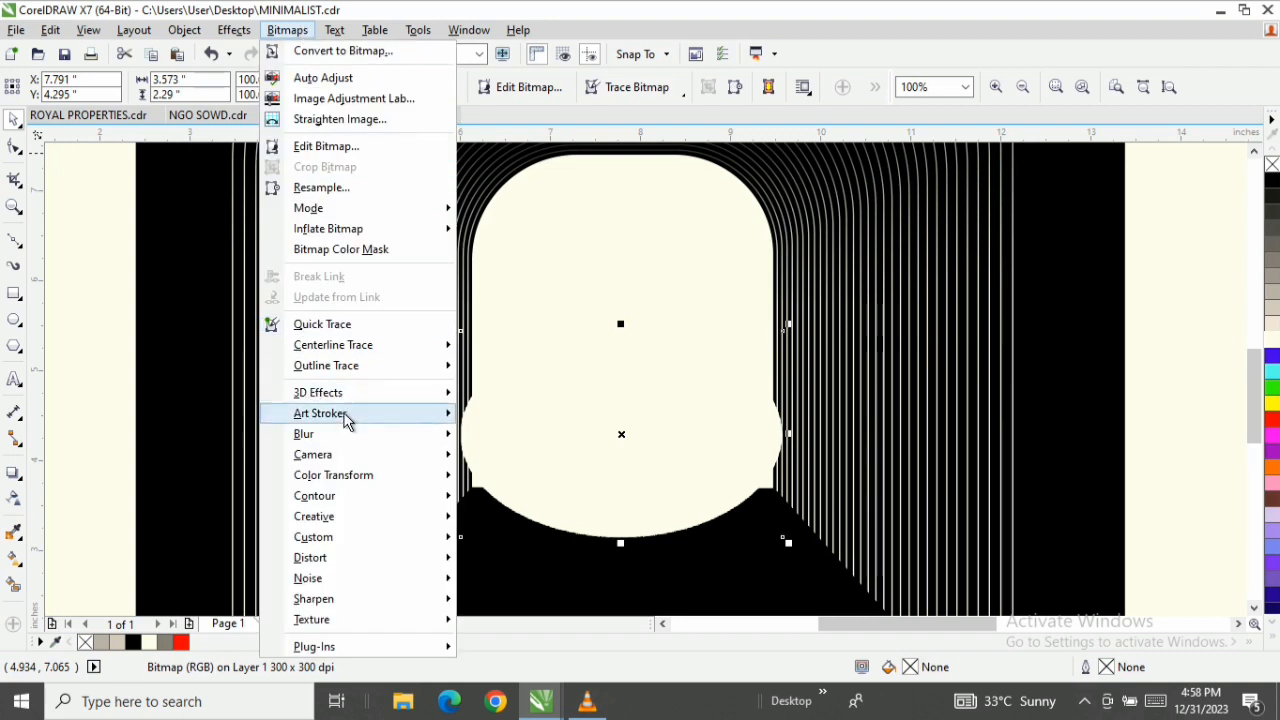
mouse_move(355, 446)
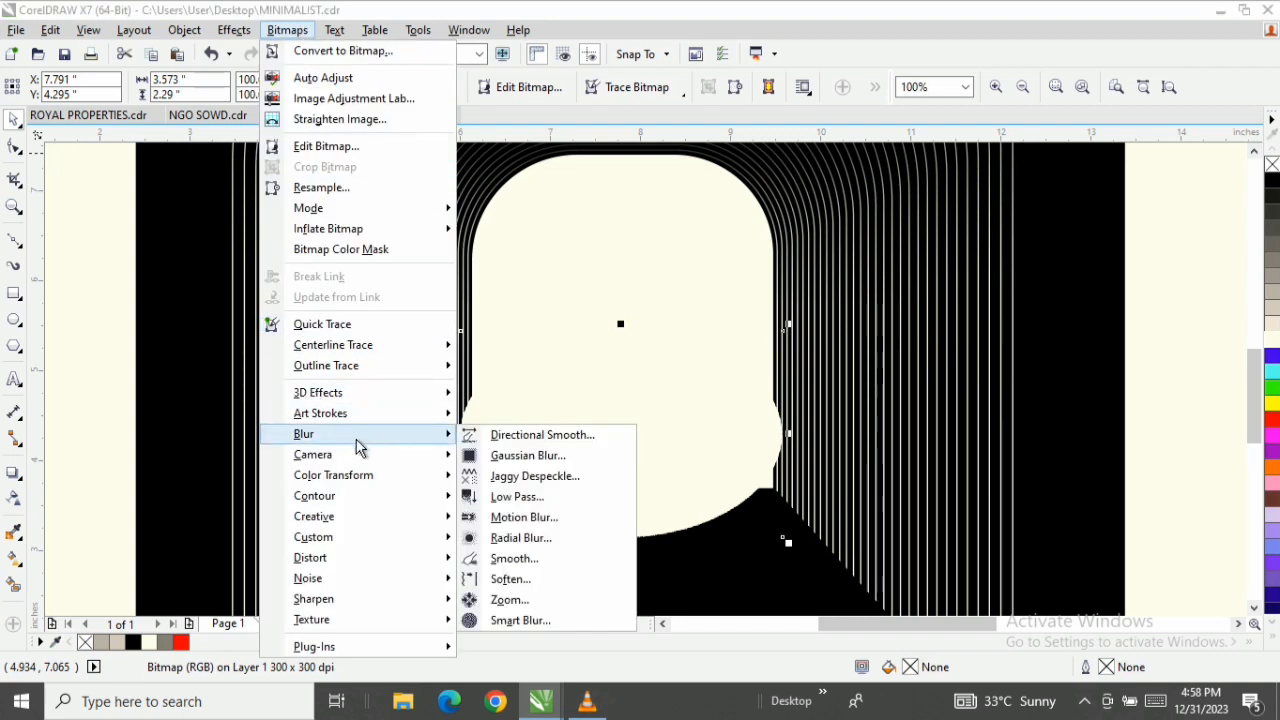
left_click(508, 461)
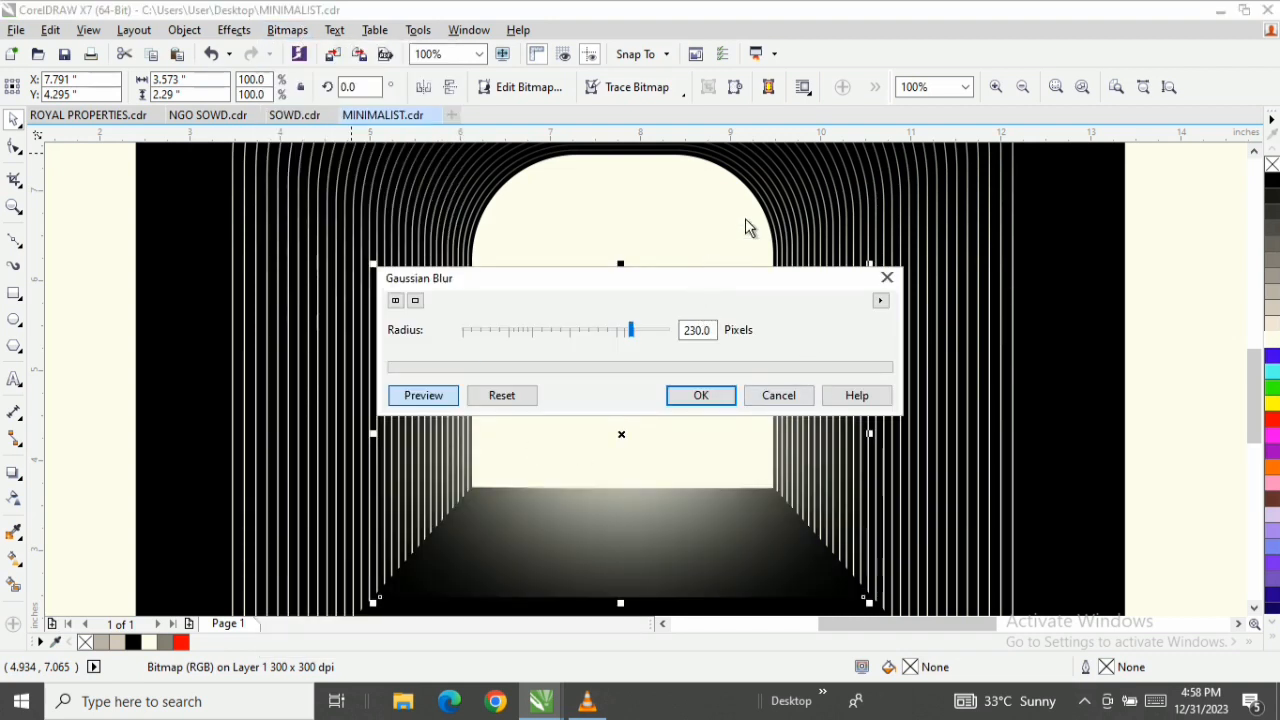
left_click_drag(723, 277, 867, 115)
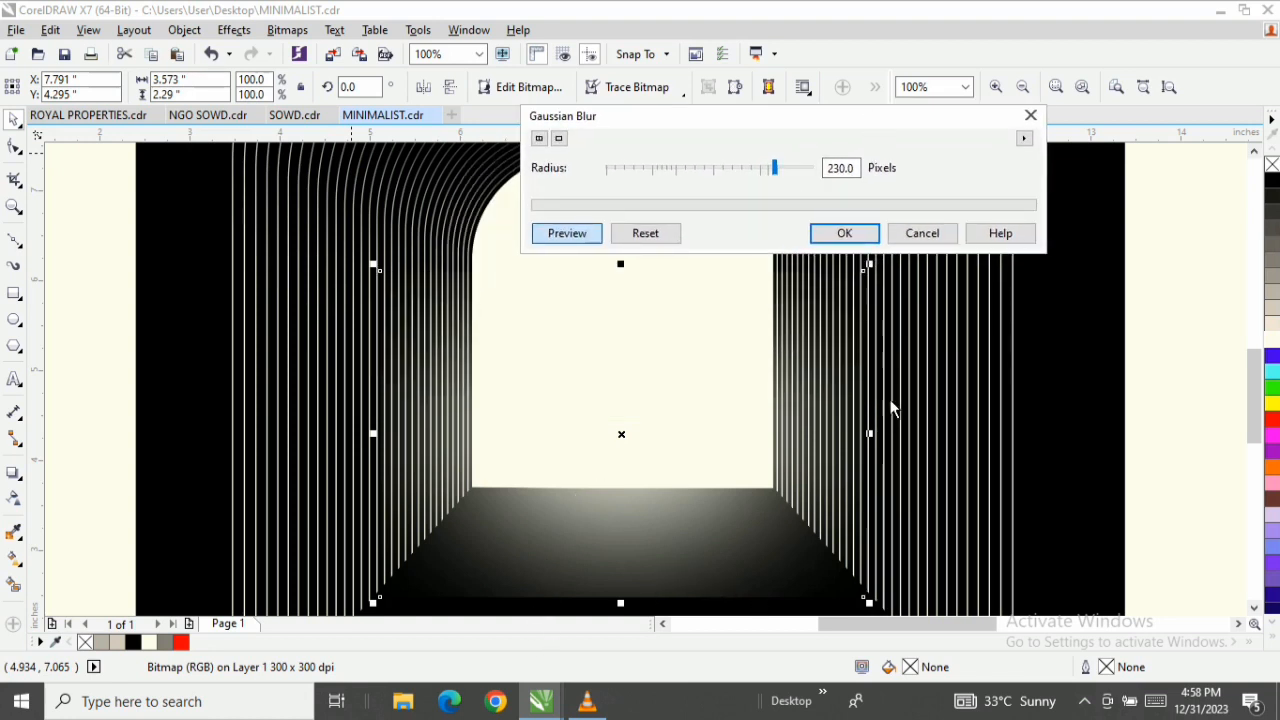
left_click_drag(774, 167, 778, 172)
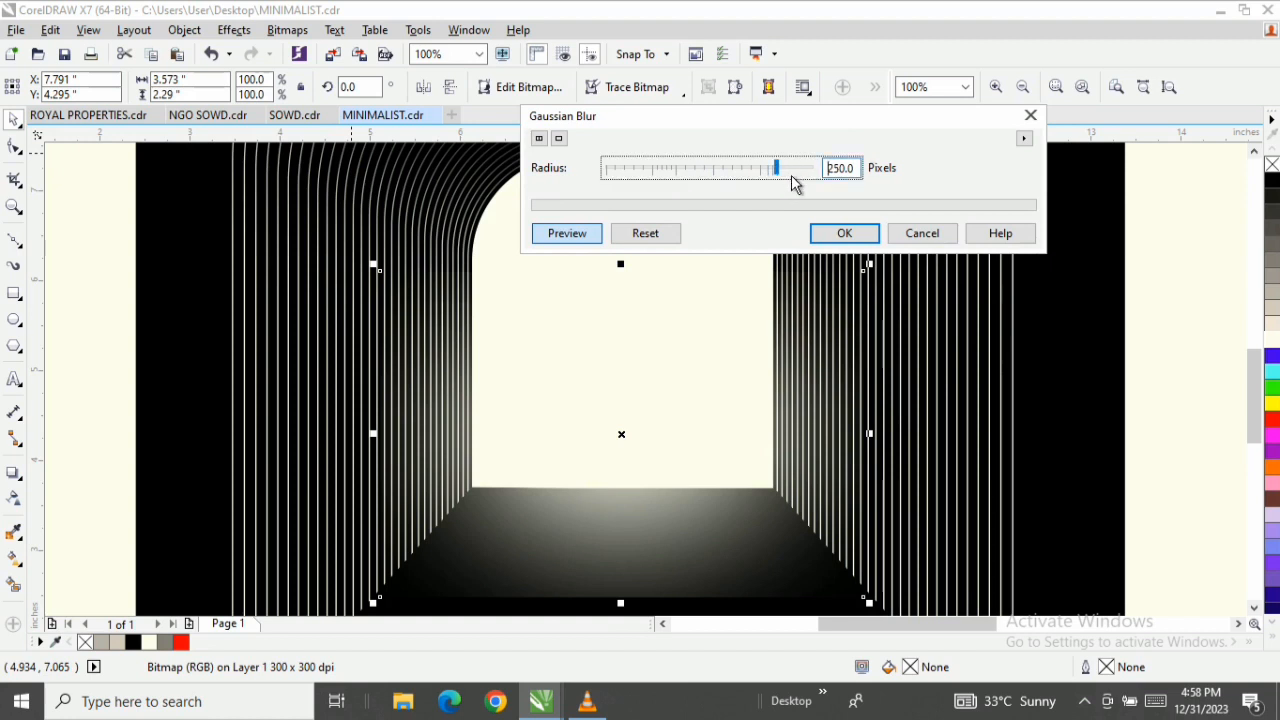
left_click(845, 234)
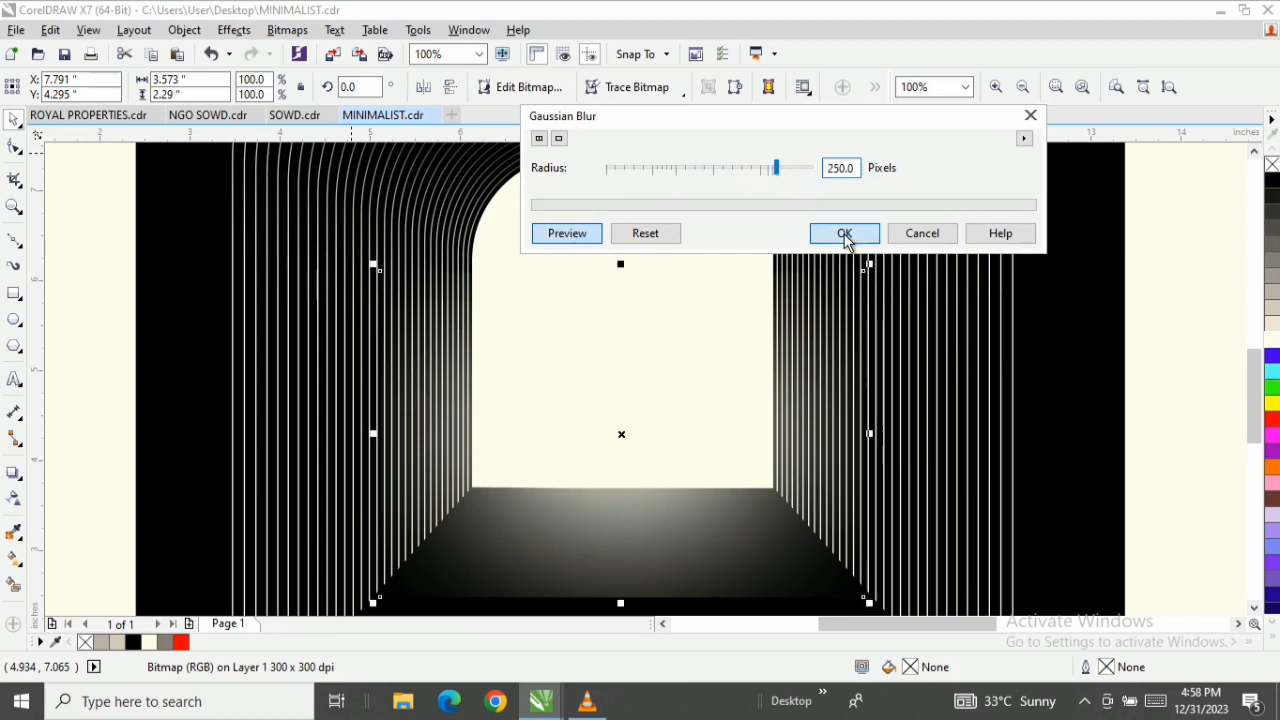
Apply a linear transparency to the blurred bitmap, fading the floor glow from the opening towards the front, ending at 100% transparency
scroll(647, 500, "down", 1)
scroll(645, 575, "up", 1)
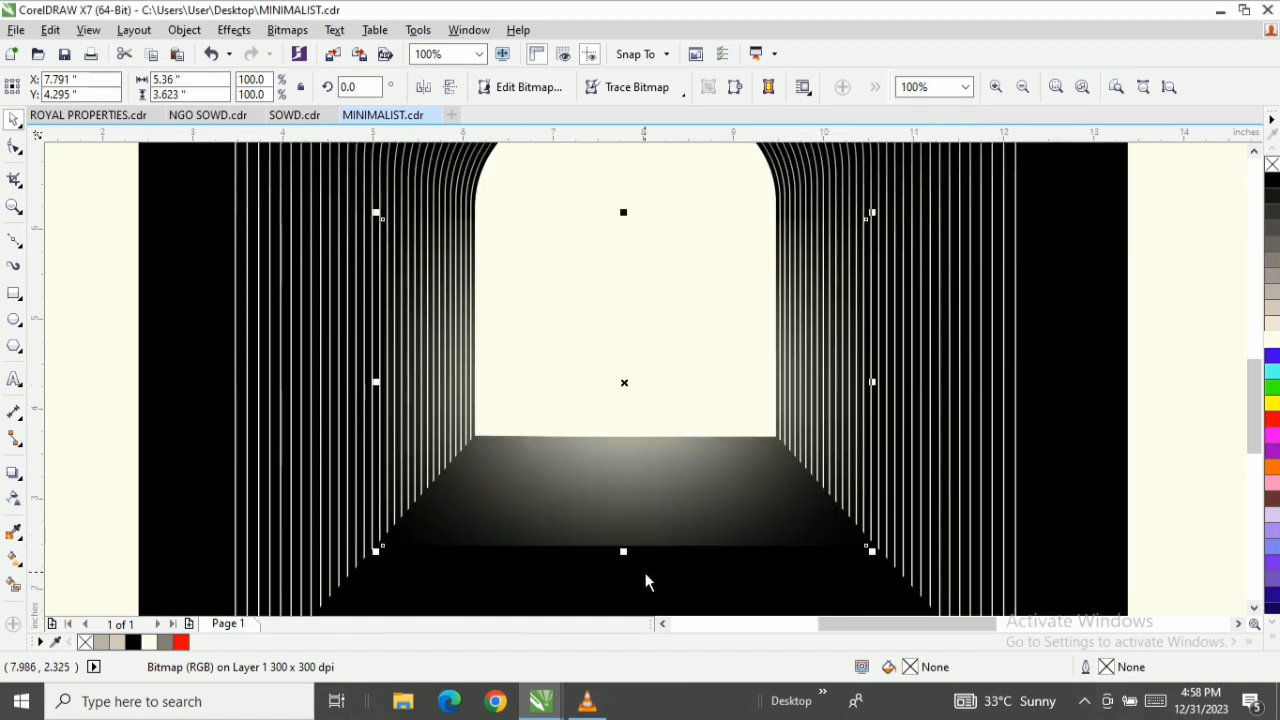
scroll(631, 545, "up", 1)
scroll(215, 523, "up", 1)
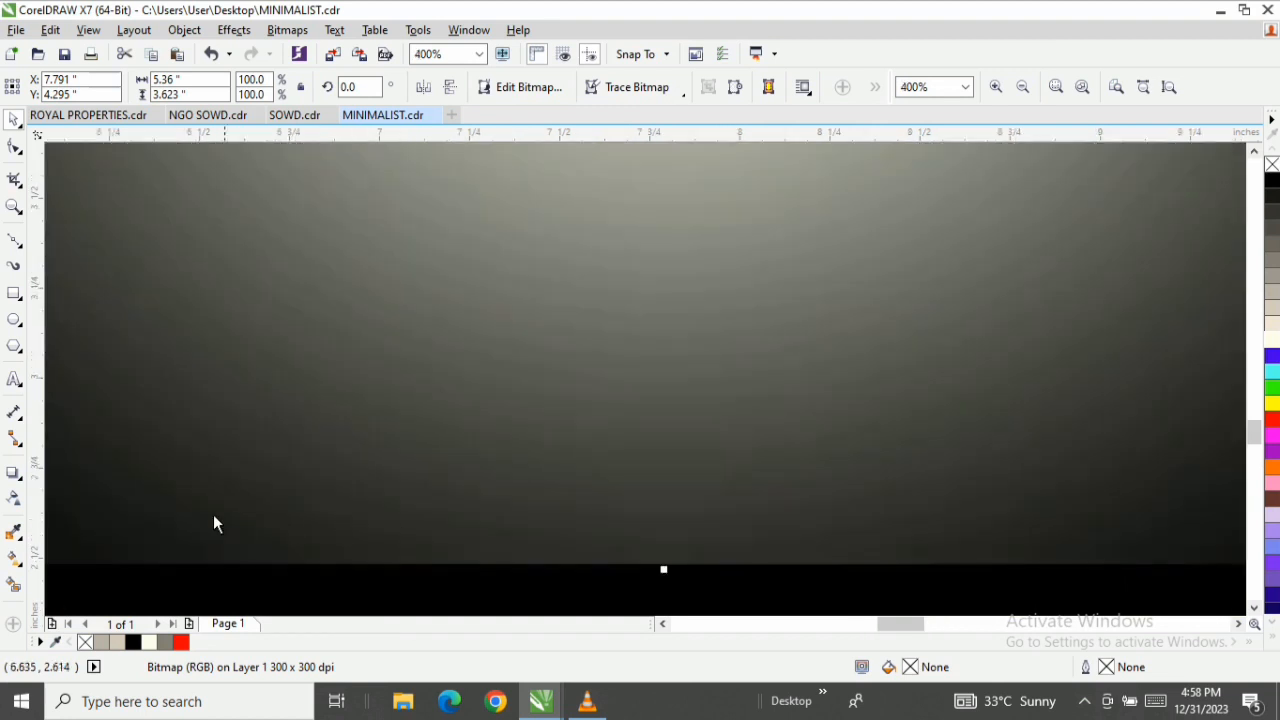
scroll(345, 505, "down", 1)
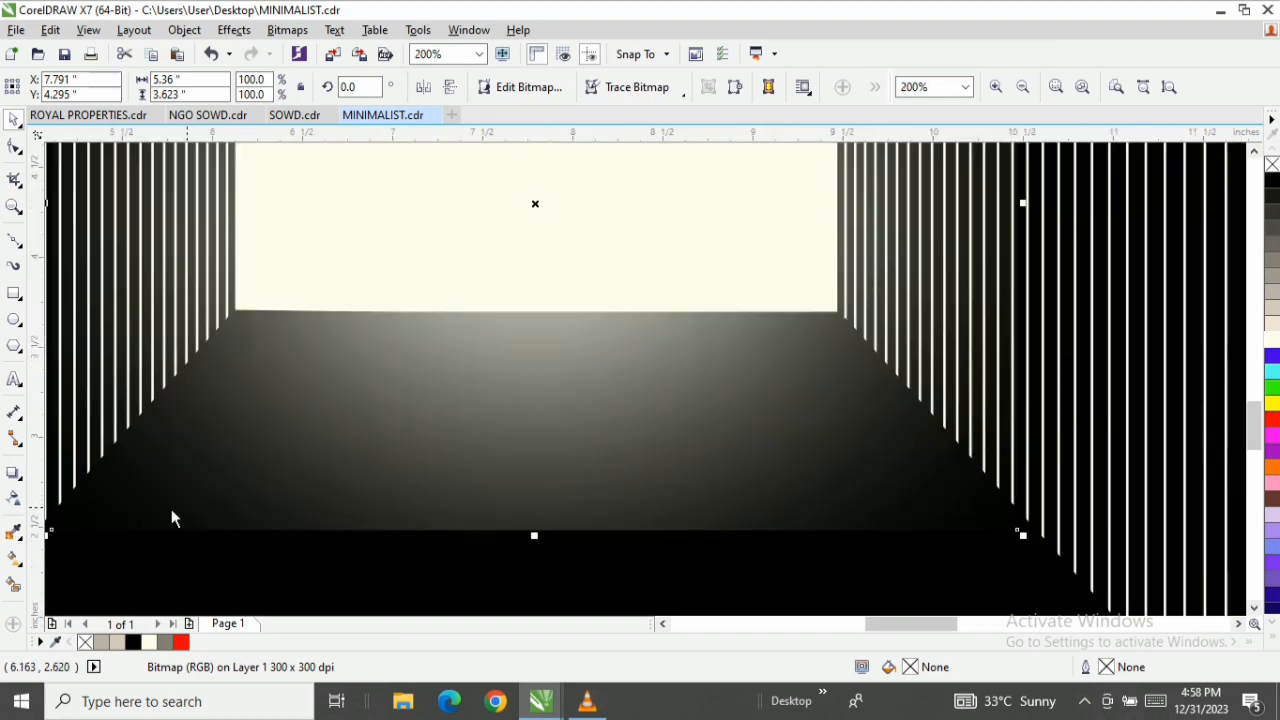
left_click(11, 502)
left_click_drag(488, 389, 490, 505)
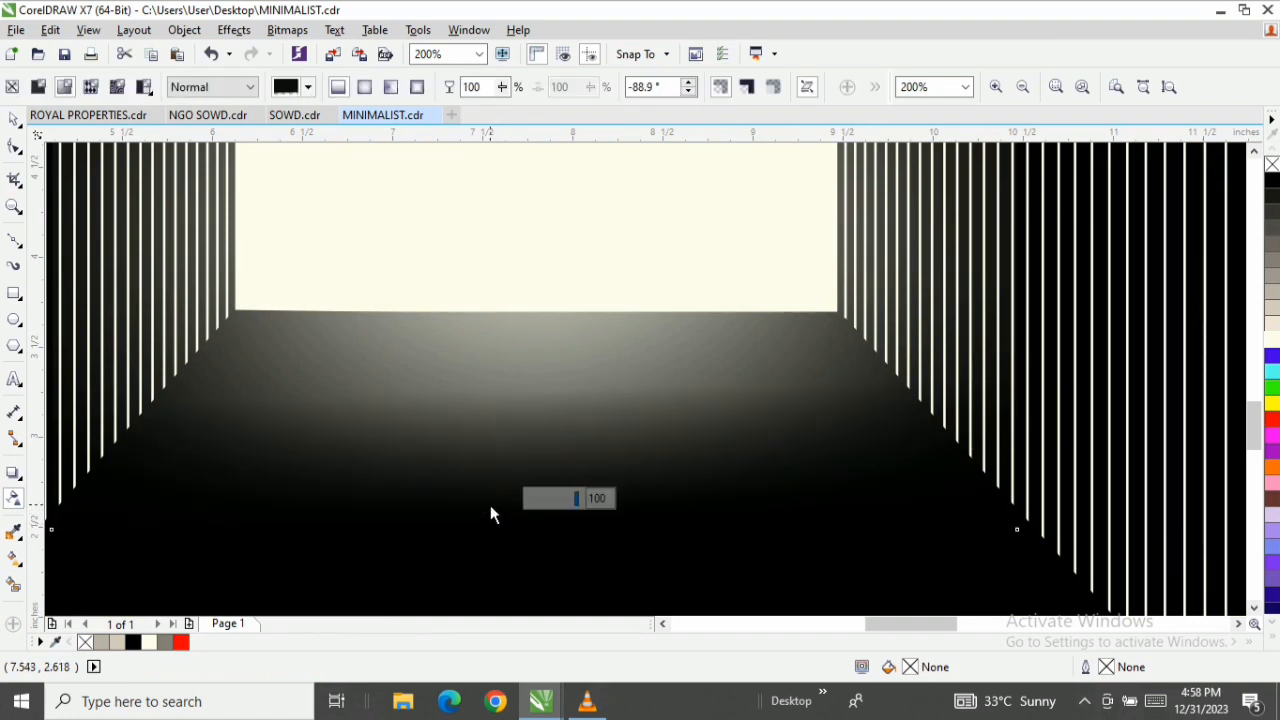
left_click_drag(490, 386, 487, 378)
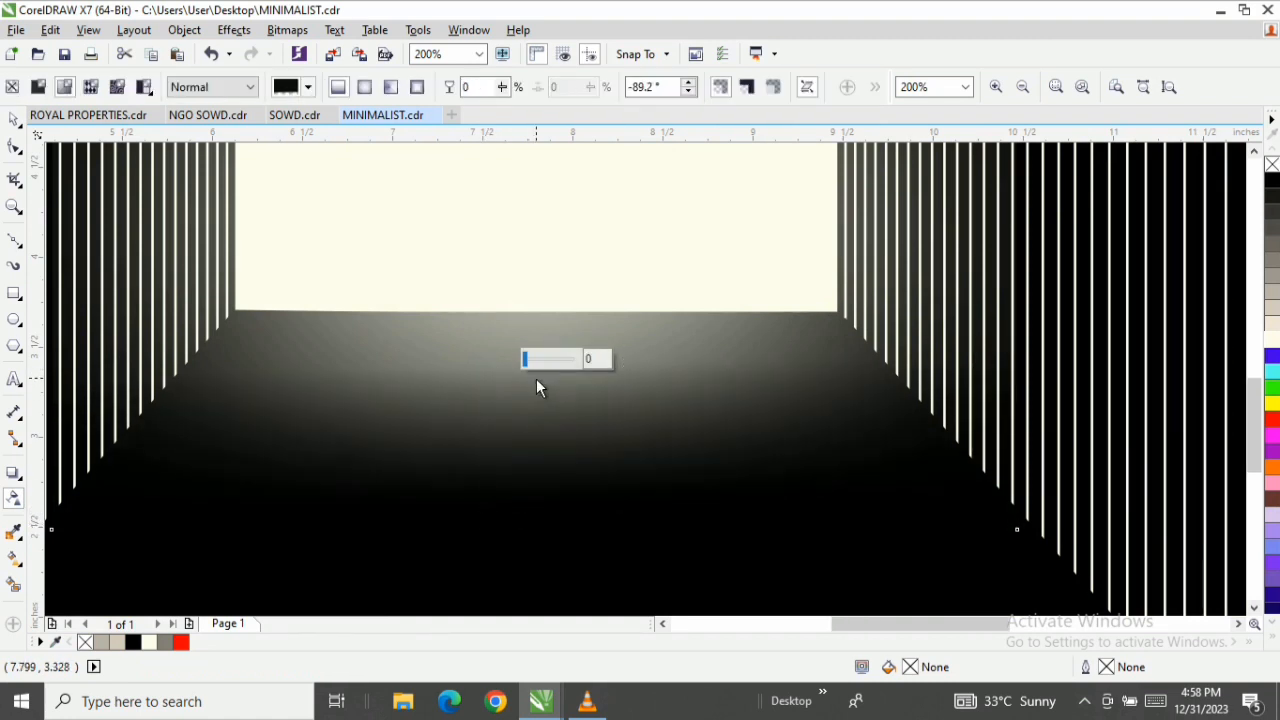
Move the blurred white glow slightly down over the floor in front of the opening and check it against the whole tunnel
scroll(536, 378, "down", 1)
key("space")
key("z")
key("F3")
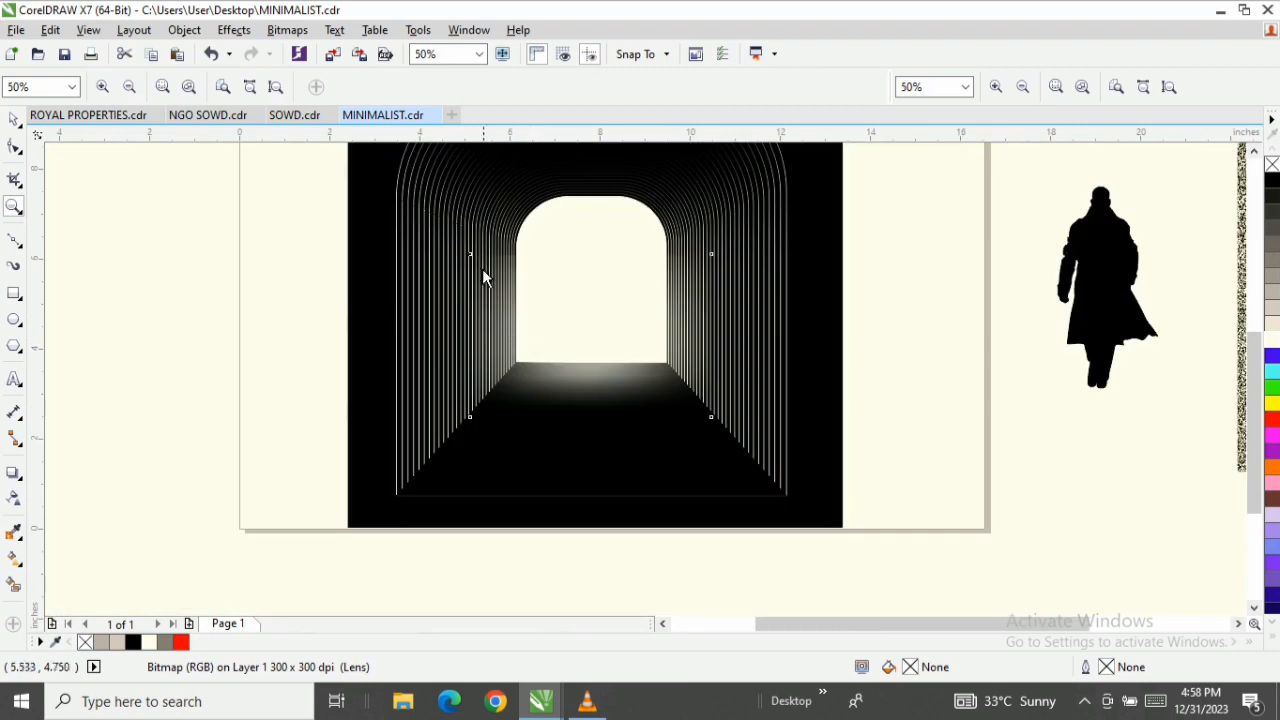
left_click_drag(366, 206, 820, 478)
key("space")
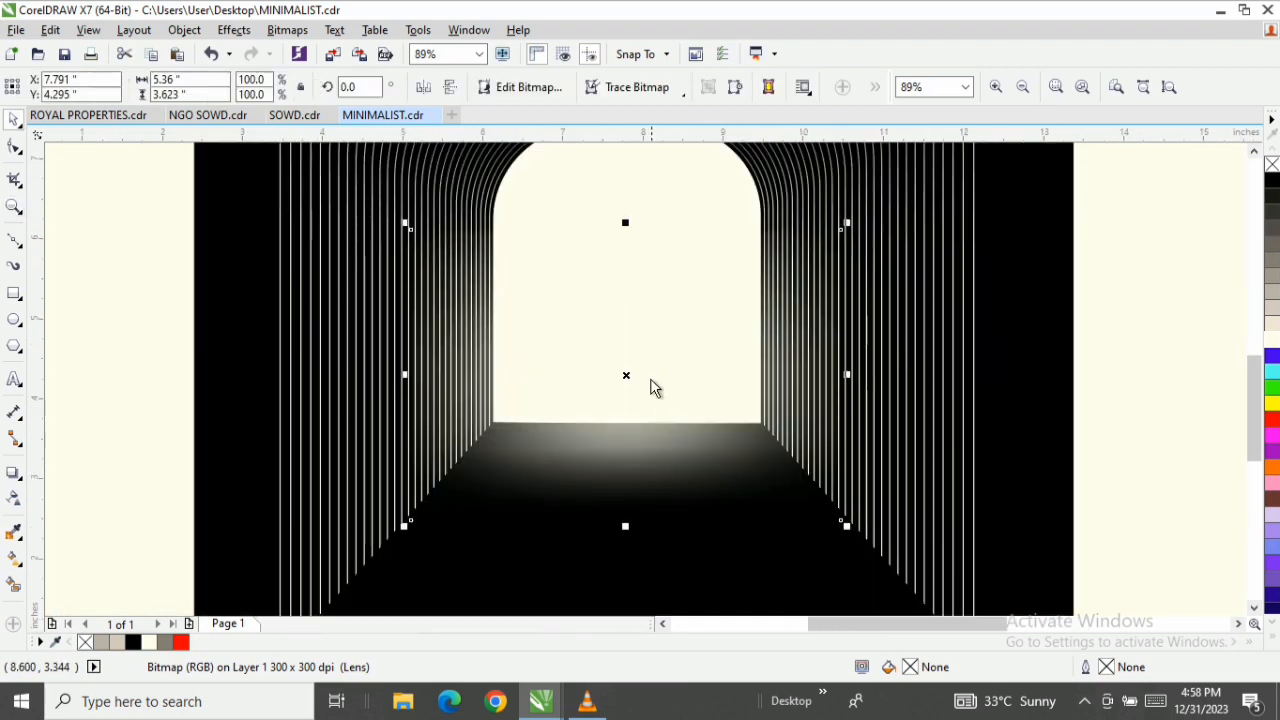
key("z")
key("F3")
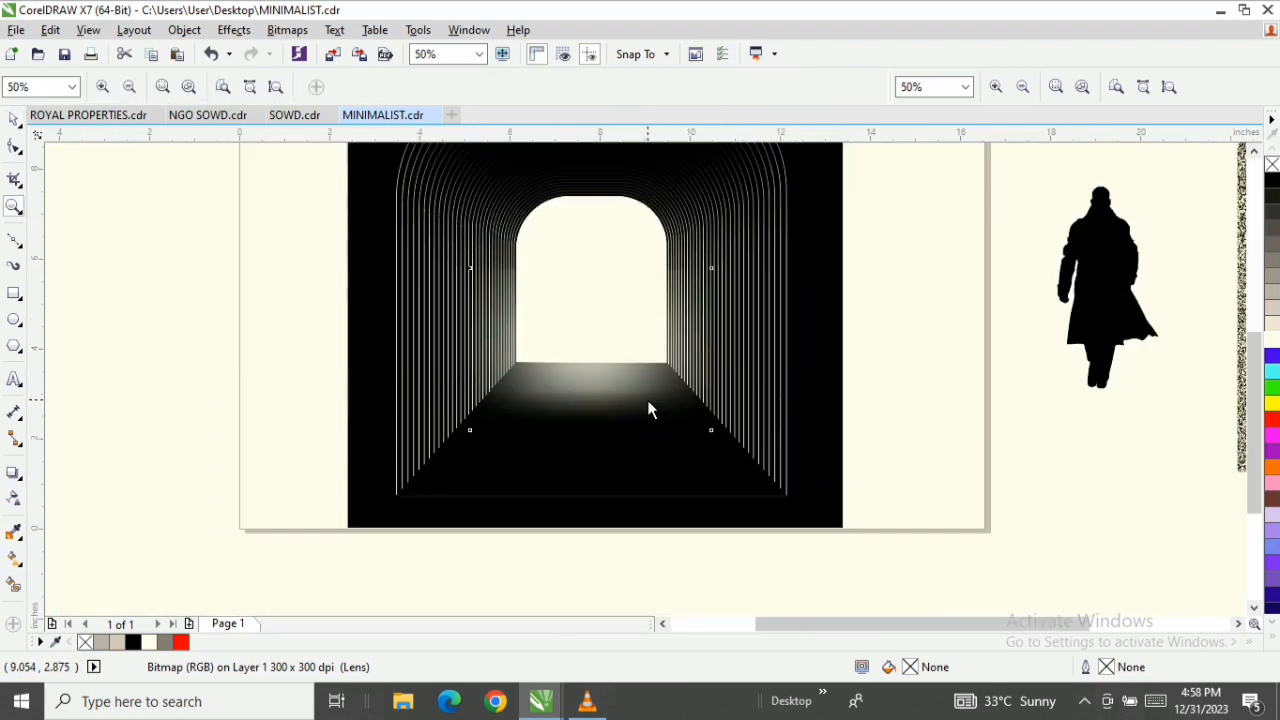
Duplicate the black man silhouette and place the copy between the original and the poster
key("space")
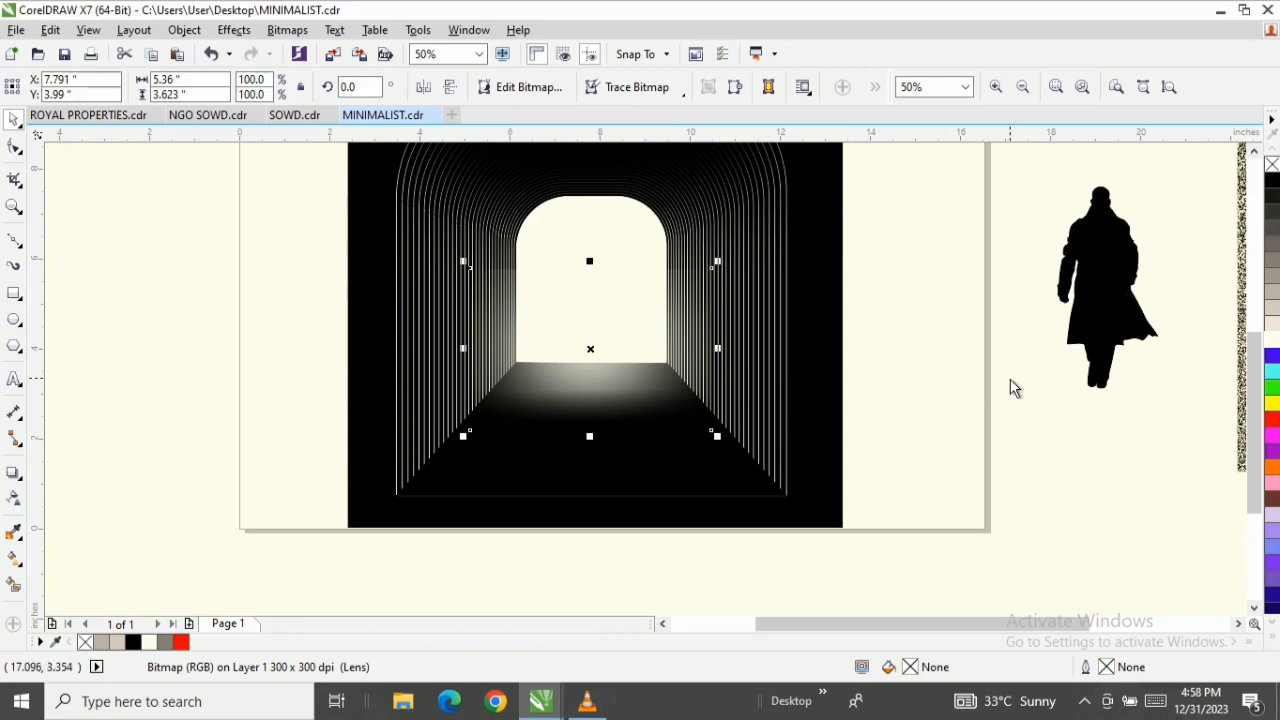
left_click(1111, 321)
left_click_drag(1109, 291, 974, 302)
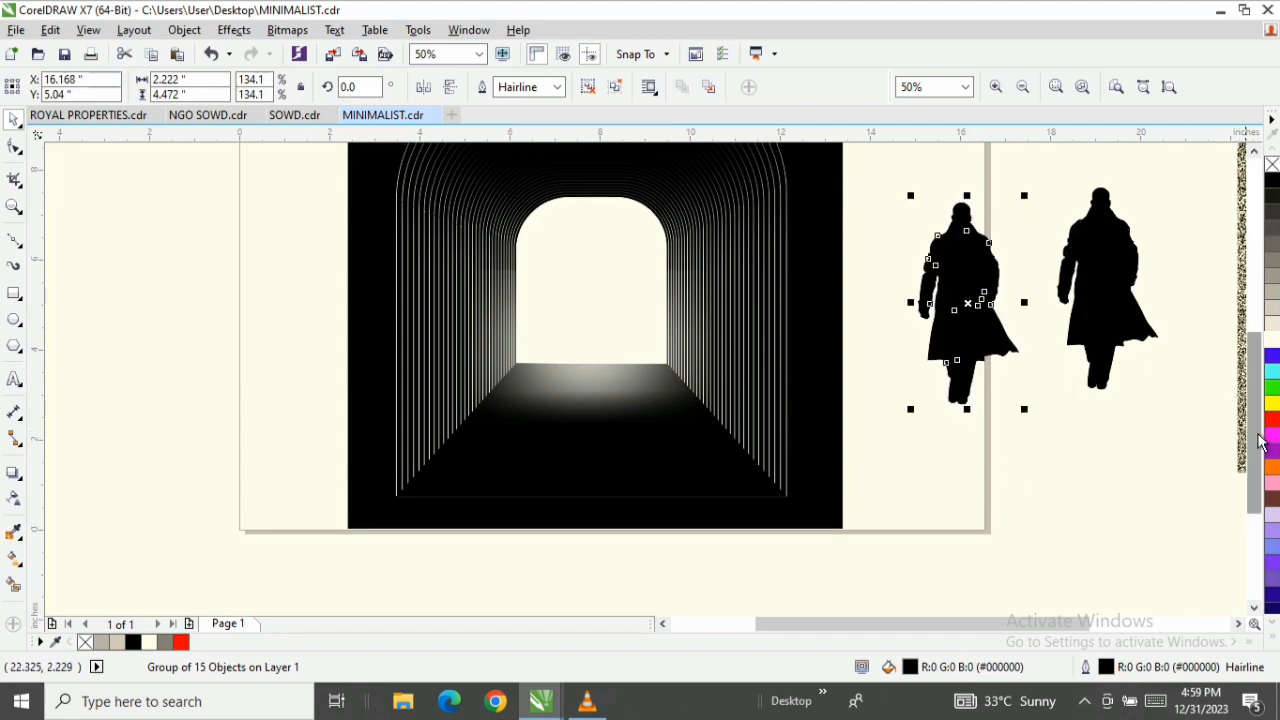
scroll(1255, 420, "up", 2)
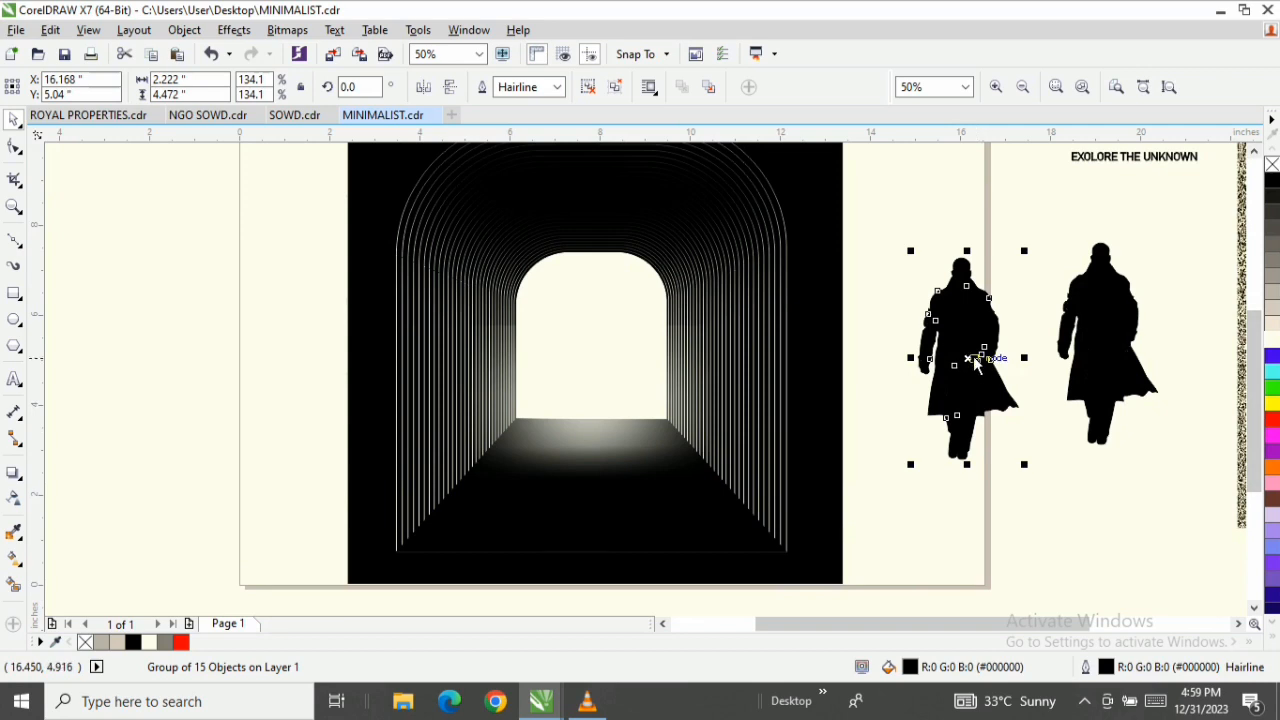
Shrink the copied silhouette to about 0.54 × 1.09 in and stand it at the base of the white tunnel opening
left_click(973, 356)
left_click(963, 322)
left_click_drag(1024, 252, 965, 365)
left_click_drag(944, 408, 594, 392)
left_click_drag(619, 341, 592, 425)
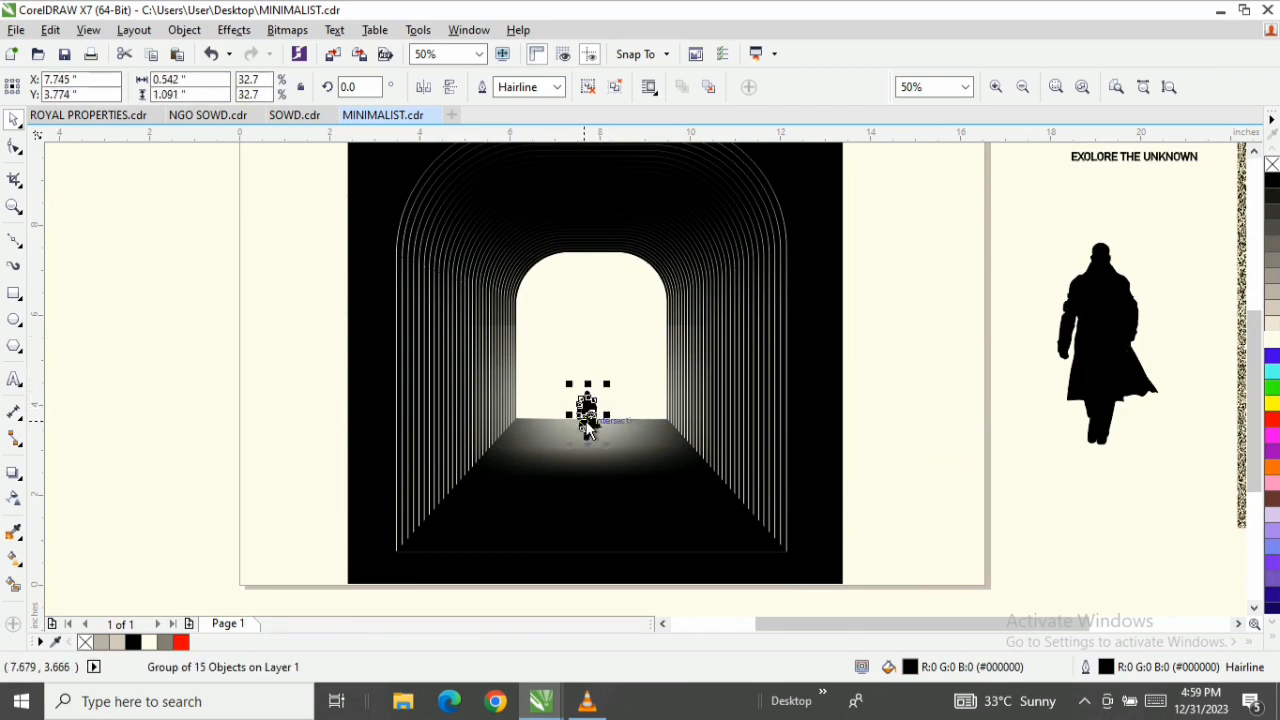
left_click(950, 372)
Mirror the remaining silhouette vertically, shrink it to about 0.67 × 1.36 in and move it onto the tunnel floor below the man
left_click(1095, 330)
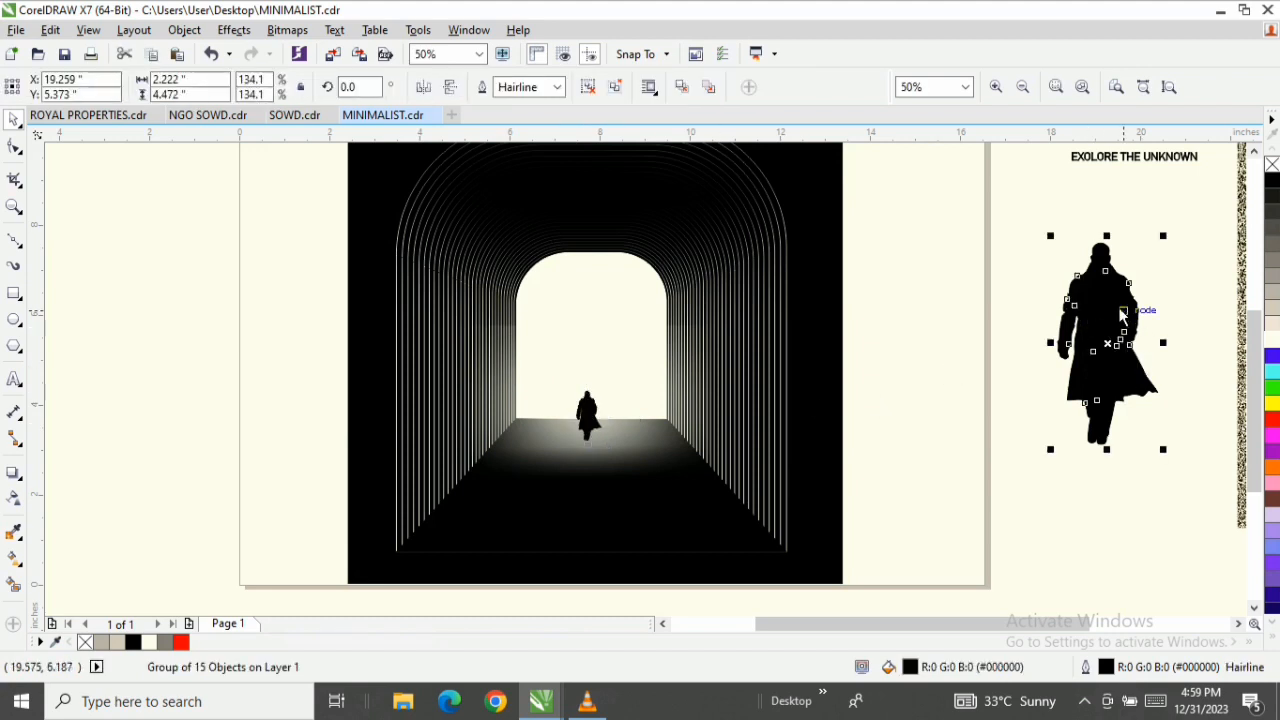
left_click_drag(1093, 327, 958, 336)
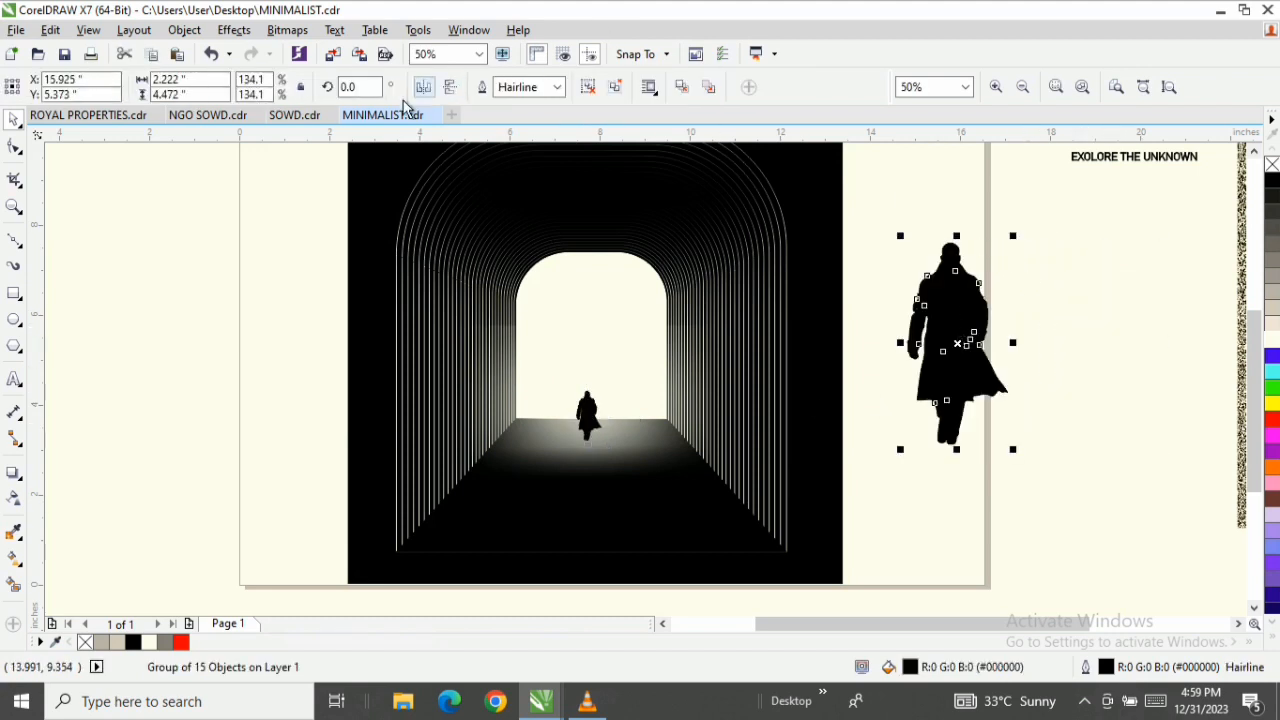
left_click(450, 90)
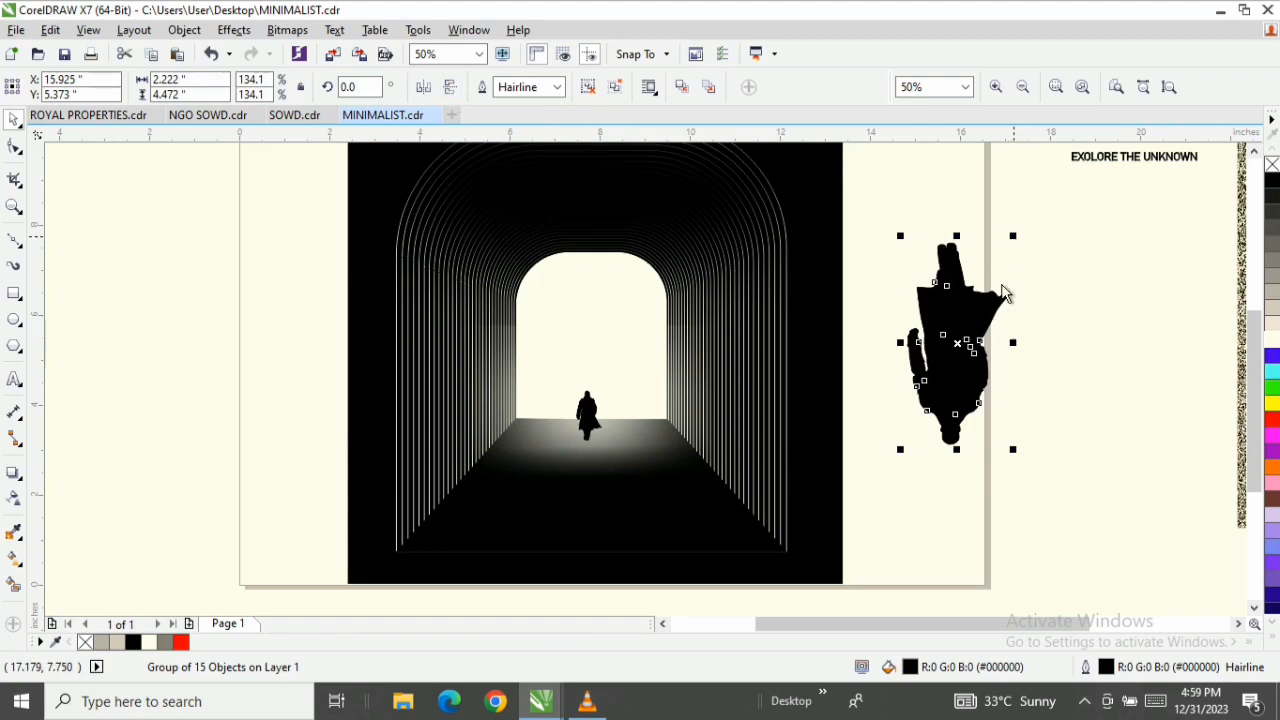
left_click_drag(1013, 236, 605, 462)
Bring the upside-down silhouette to the front, shrink it to about 0.25 × 0.51 in and place it at the man's feet as a reflection
key("z")
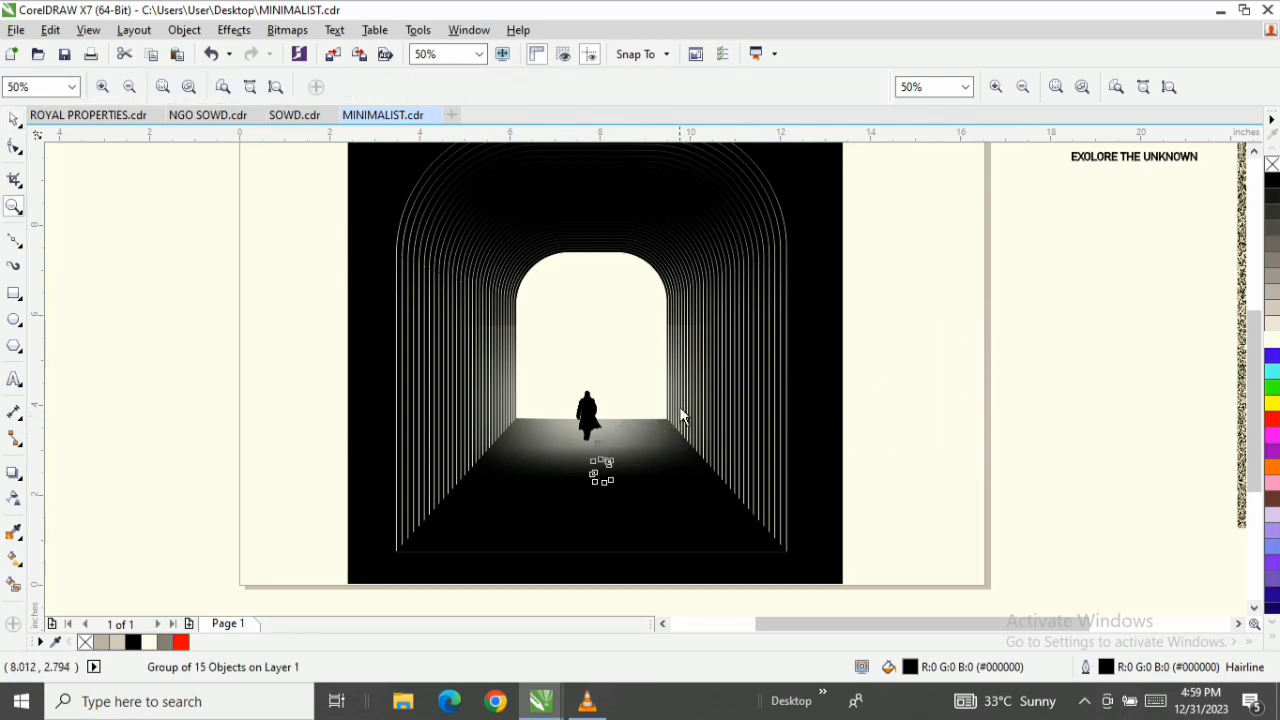
left_click_drag(541, 489, 494, 517)
key("space")
key("shift+Page_Up")
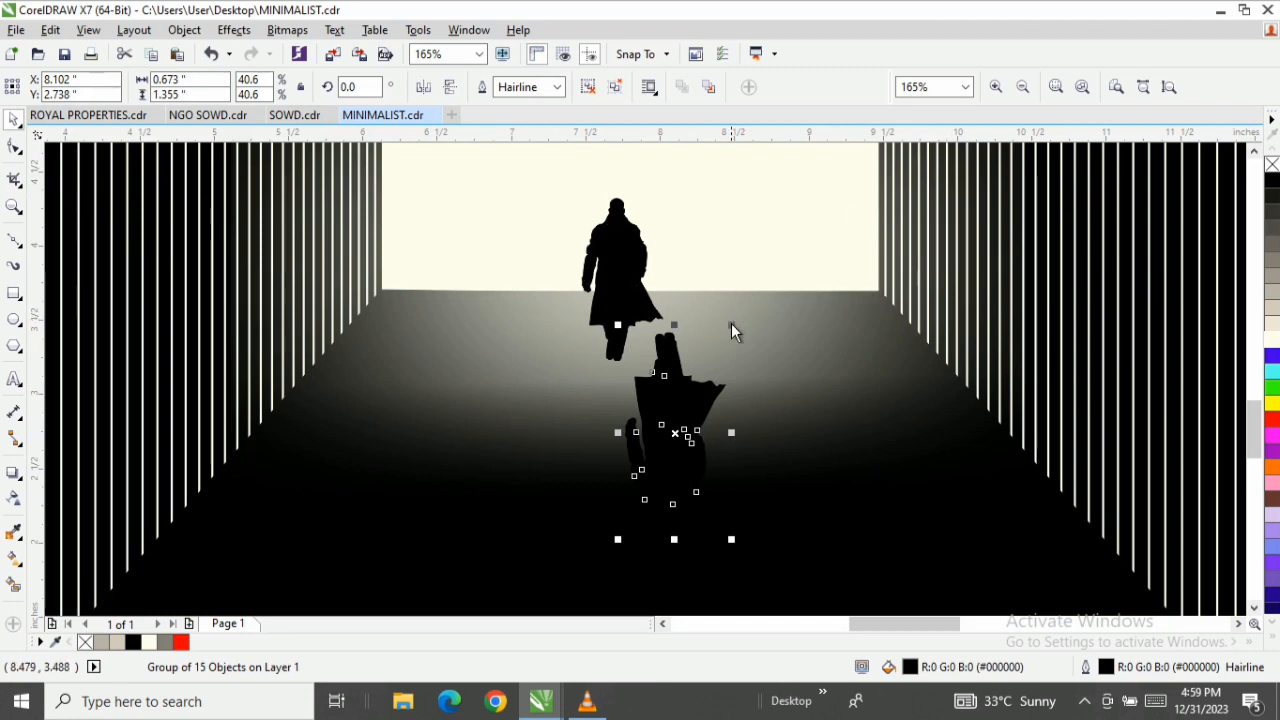
left_click_drag(731, 325, 671, 405)
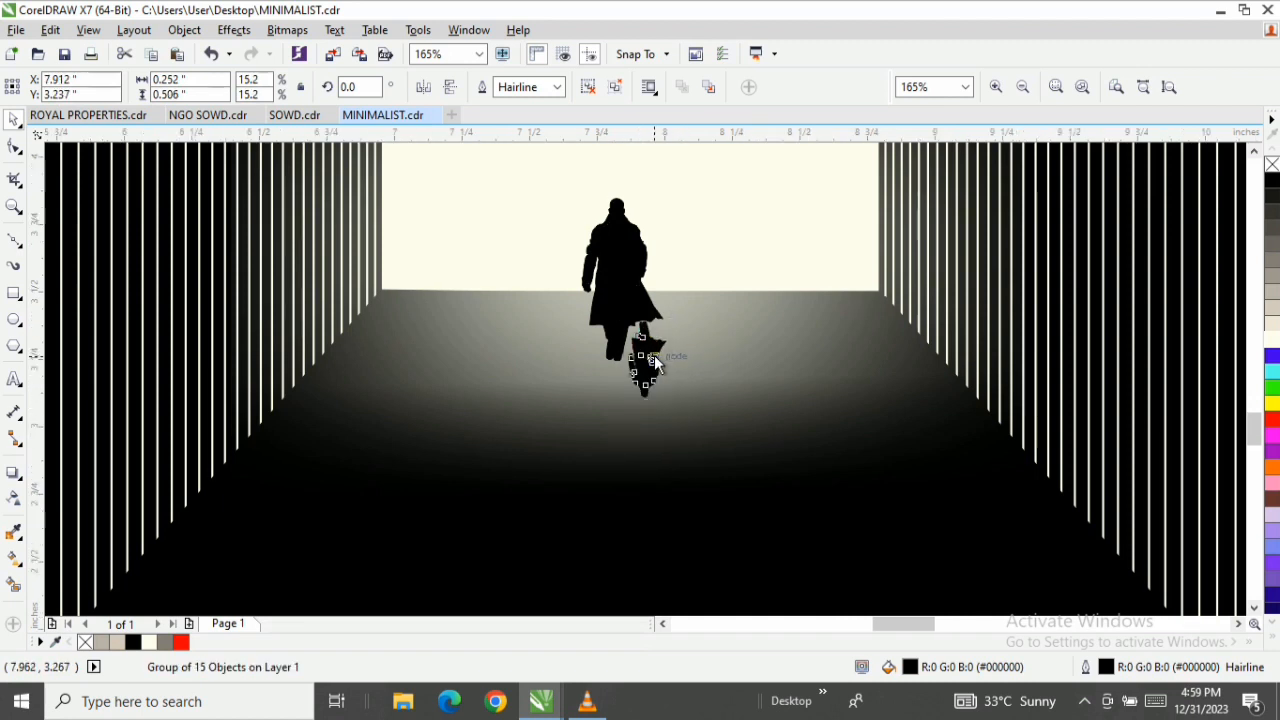
scroll(657, 357, "up", 3)
left_click_drag(650, 344, 651, 358)
Nudge the small upside-down reflection slightly to the left so it sits closer under the man's feet
key("z")
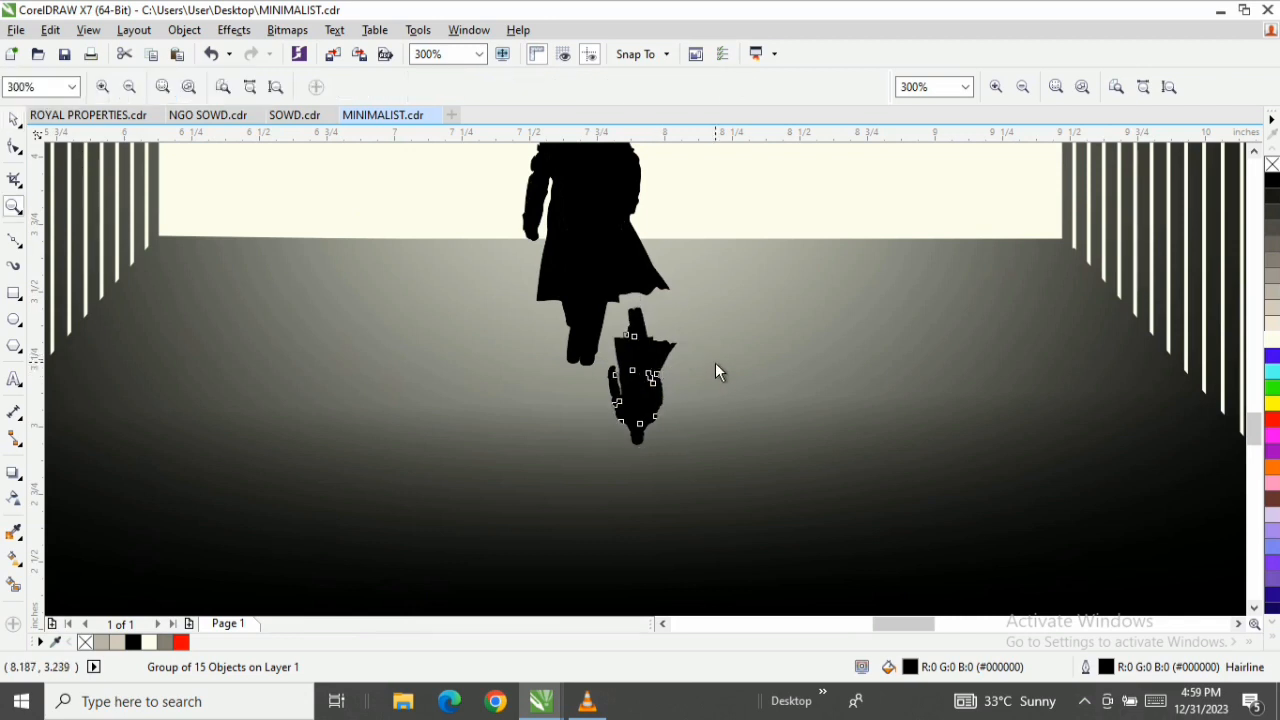
right_click(634, 363)
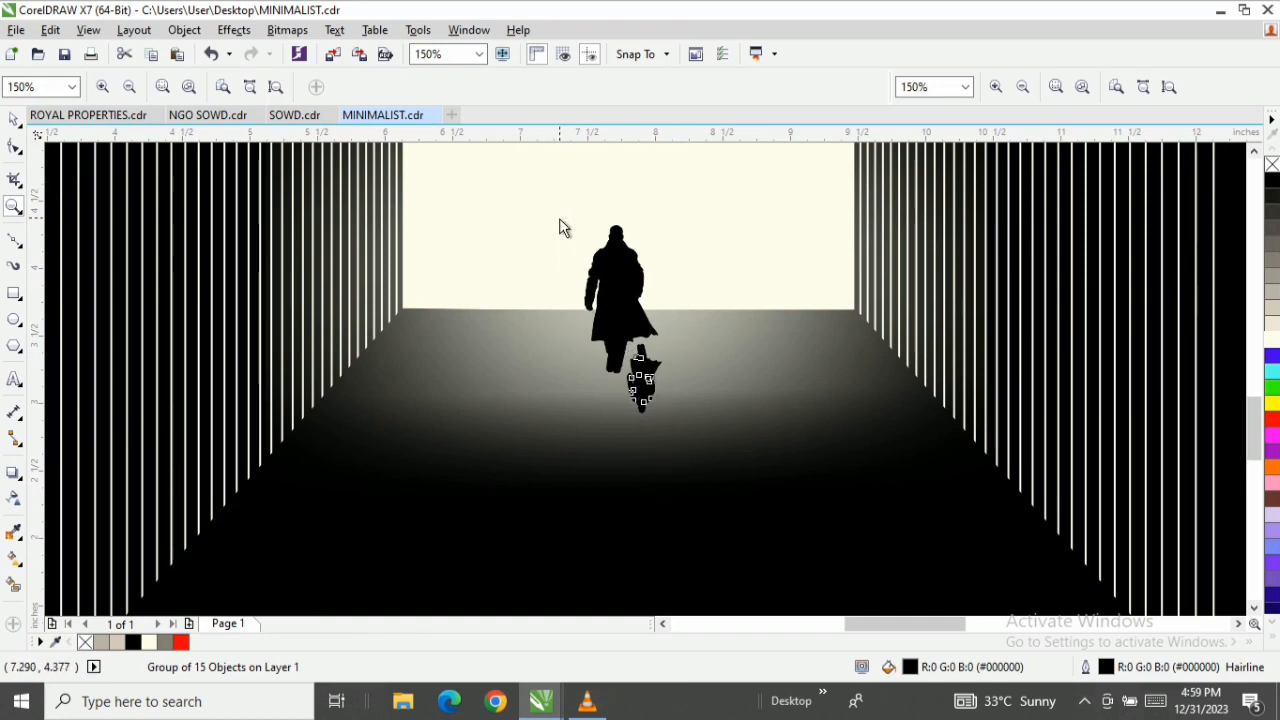
left_click_drag(559, 218, 765, 472)
key("space")
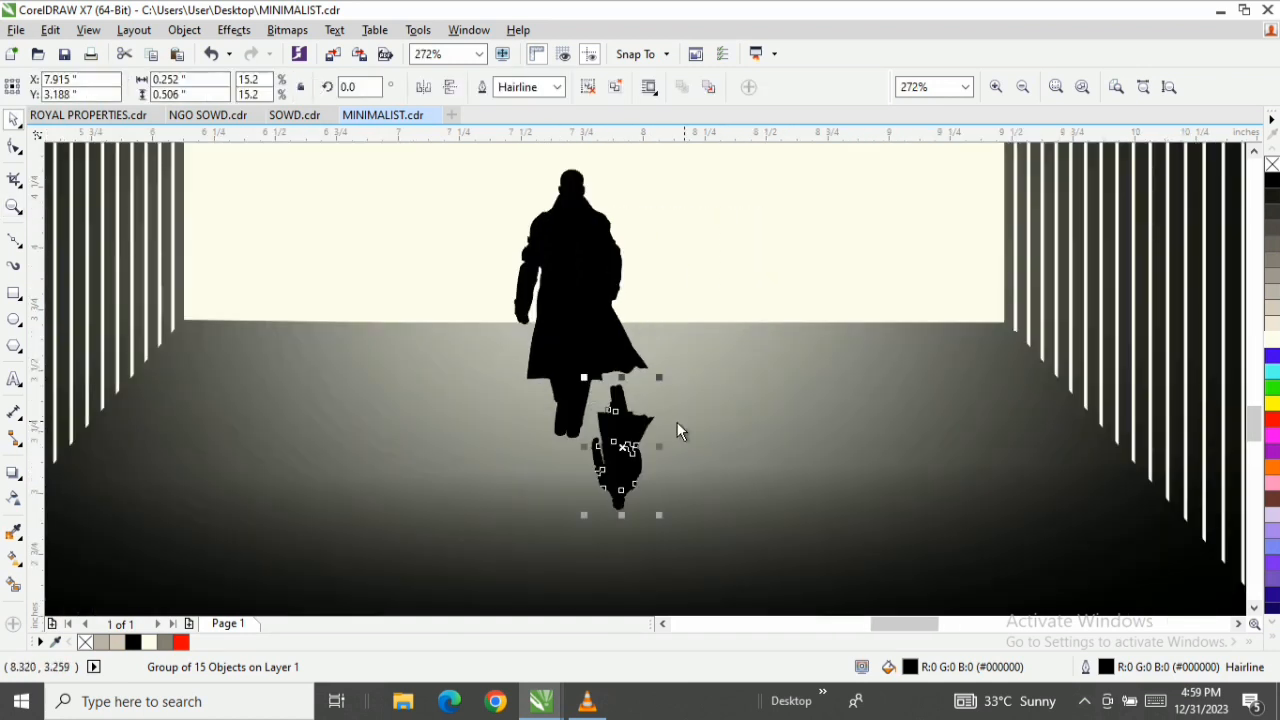
key("z")
right_click(622, 430)
key("space")
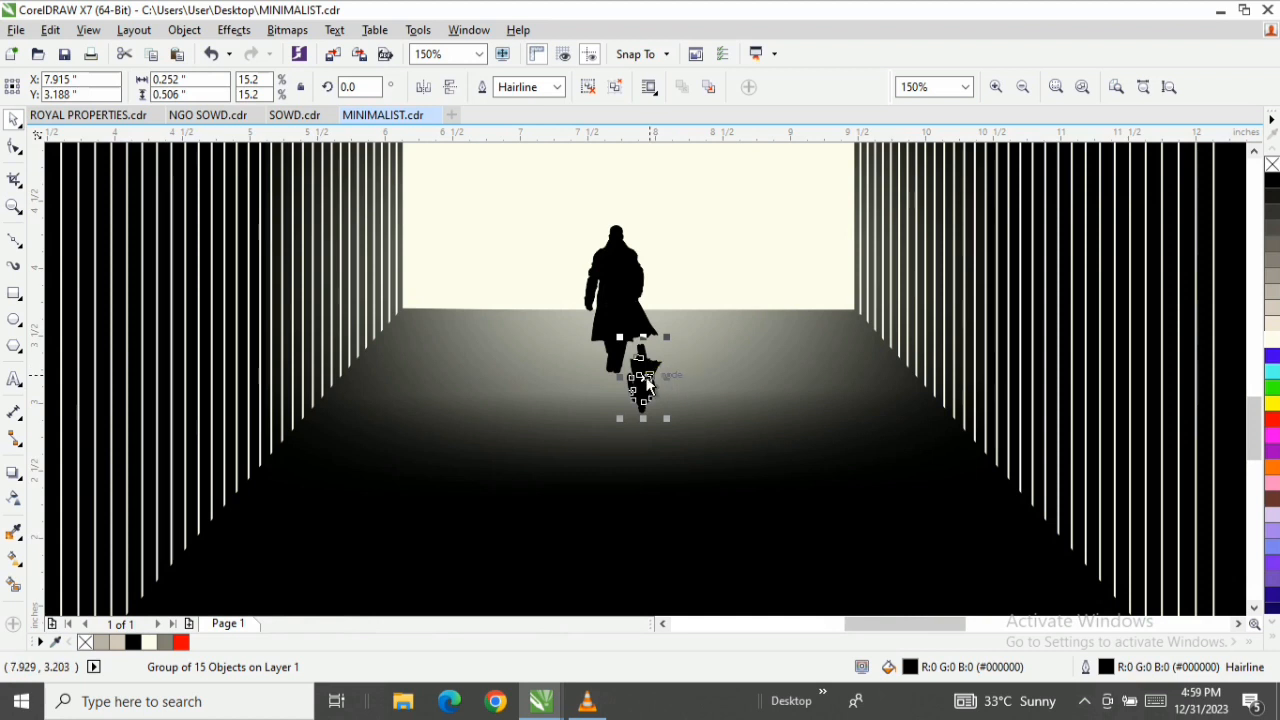
left_click_drag(649, 376, 643, 378)
key("z")
right_click(681, 348)
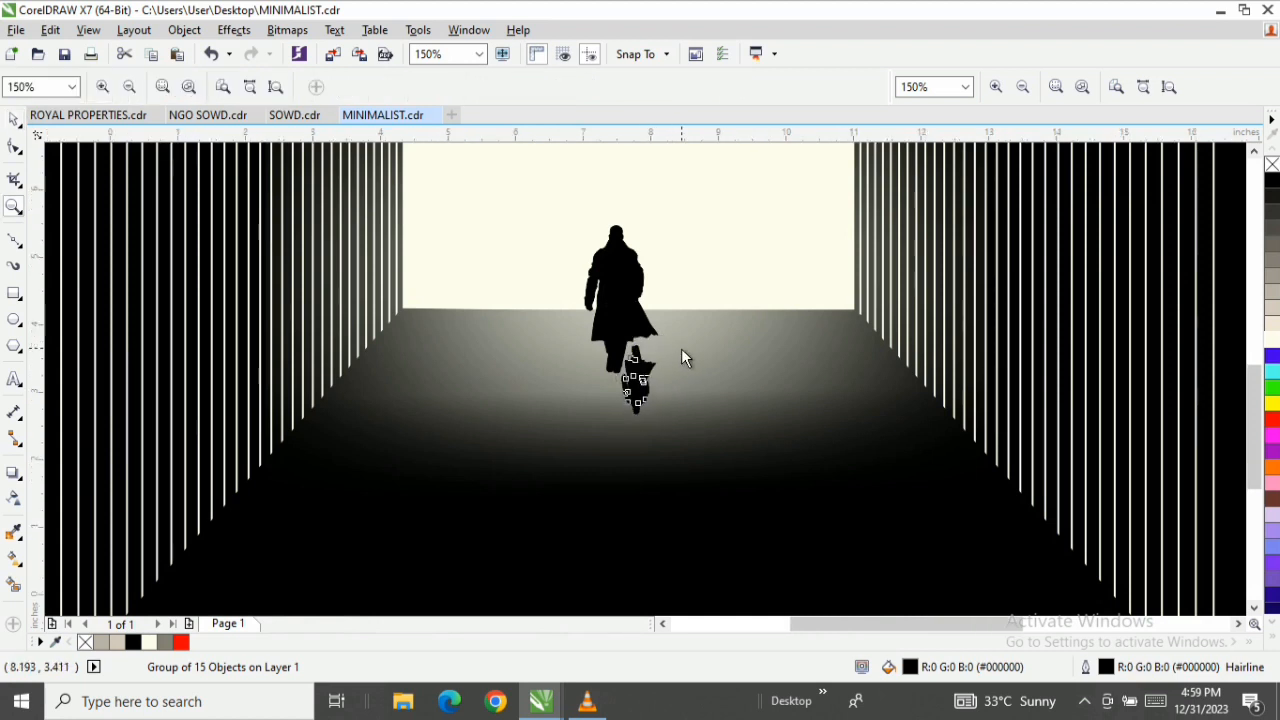
key("space")
left_click(1126, 383)
Move the grain texture bitmap over the poster, aligned with the black background's upper-left corner
key("z")
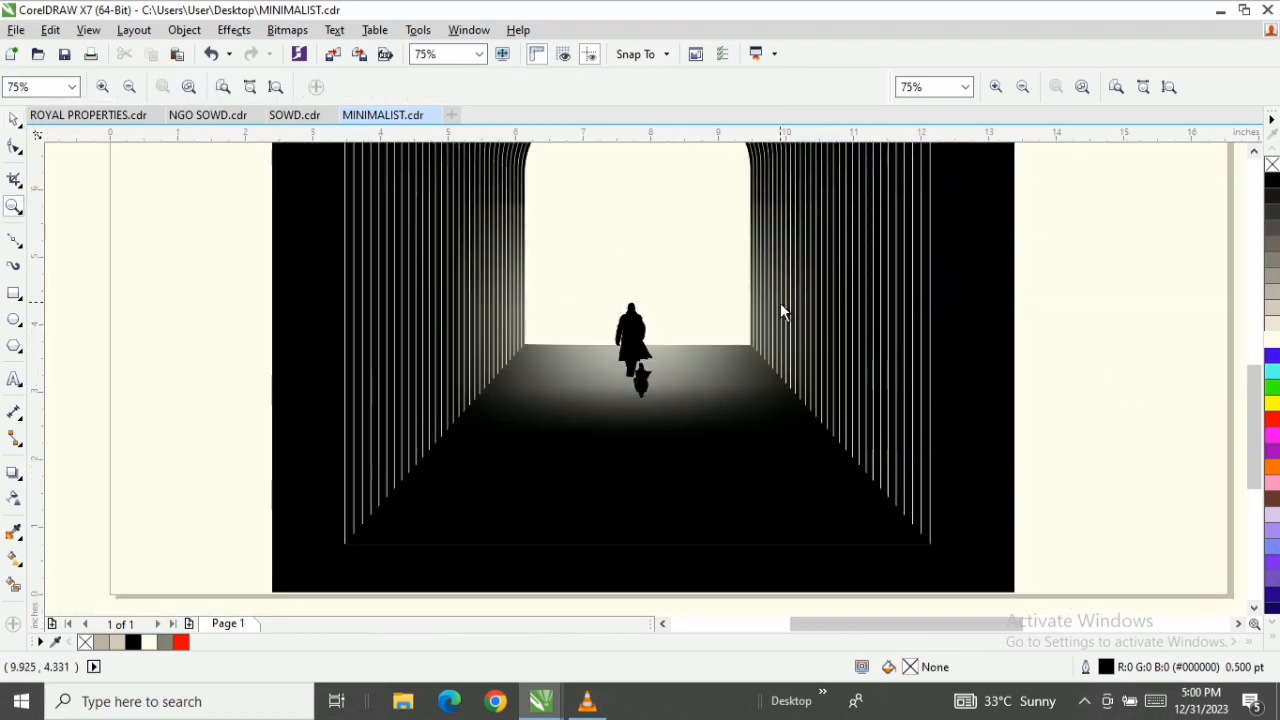
right_click(665, 338)
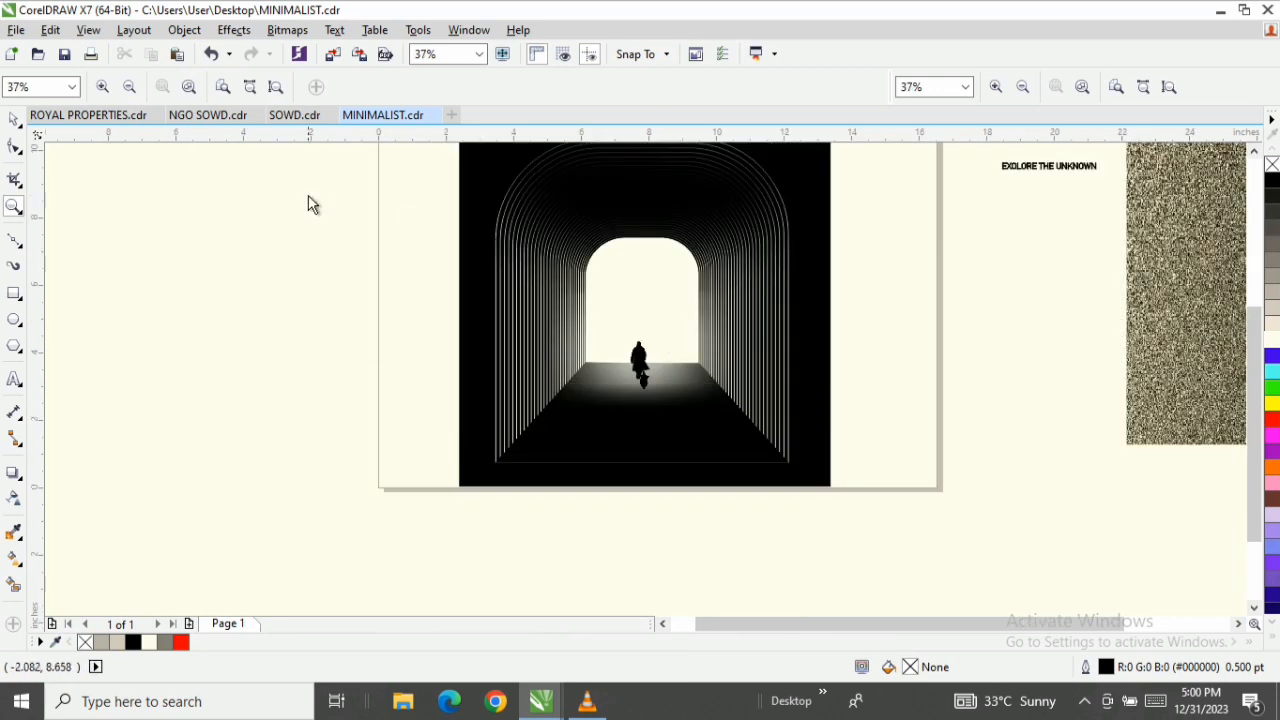
left_click_drag(1254, 362, 1246, 321)
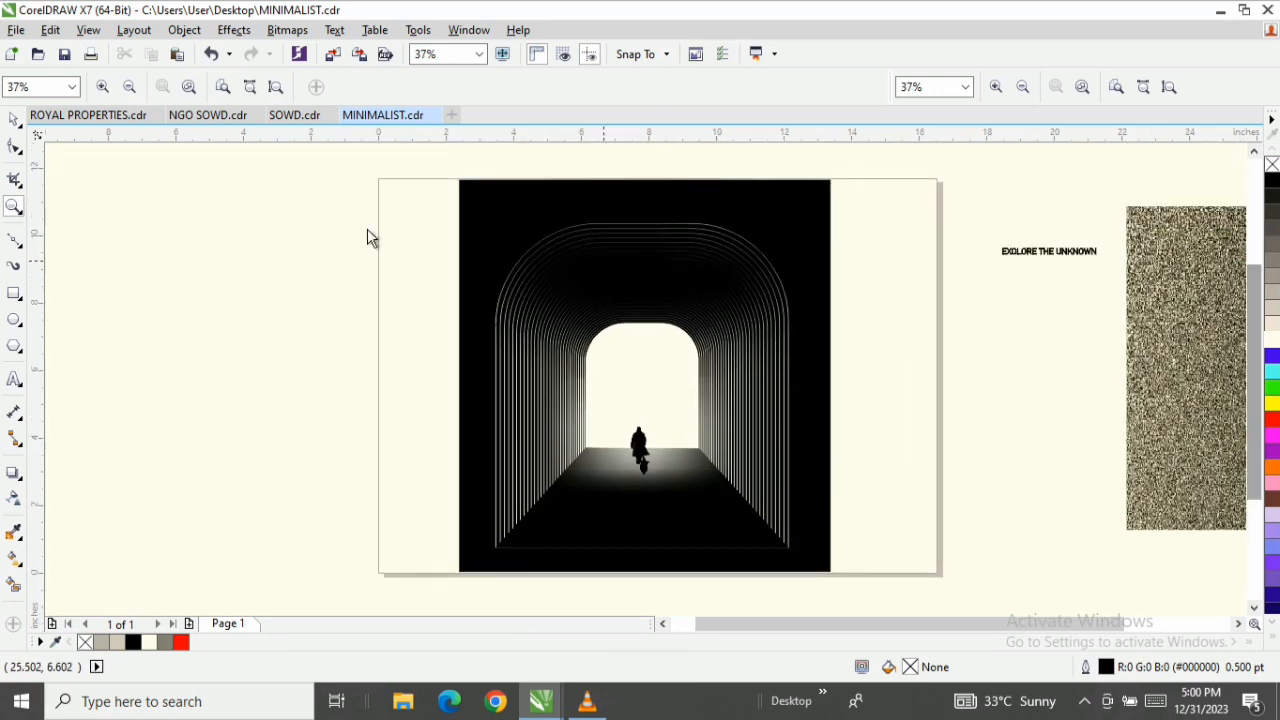
left_click(10, 120)
left_click_drag(1134, 306, 520, 328)
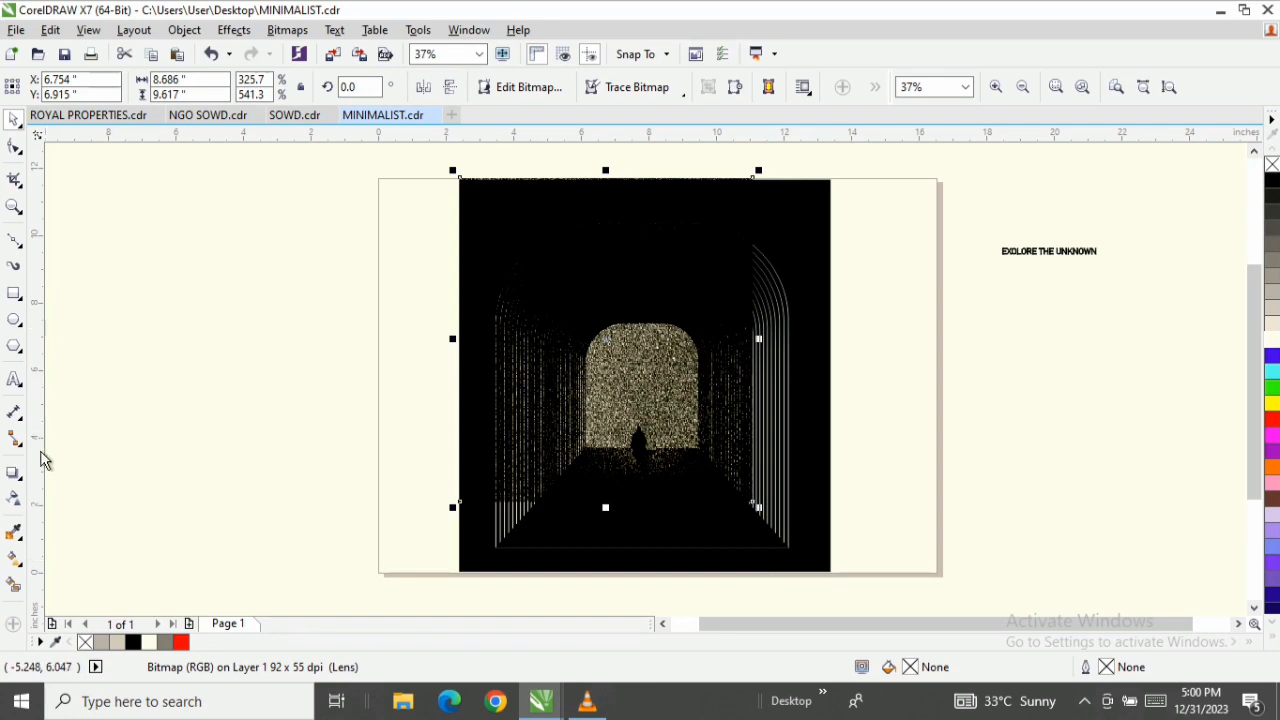
Set the grain texture's merge mode to Normal with no transparency
left_click(14, 497)
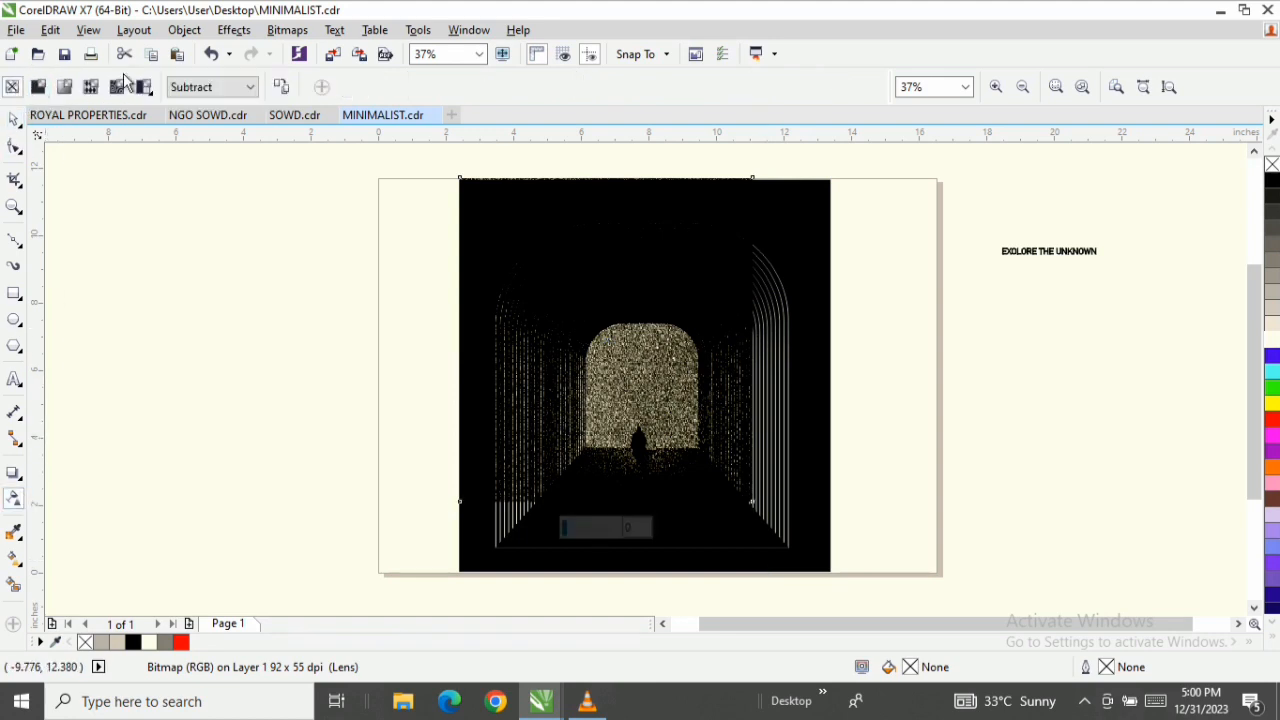
left_click(38, 88)
left_click(11, 89)
left_click(215, 88)
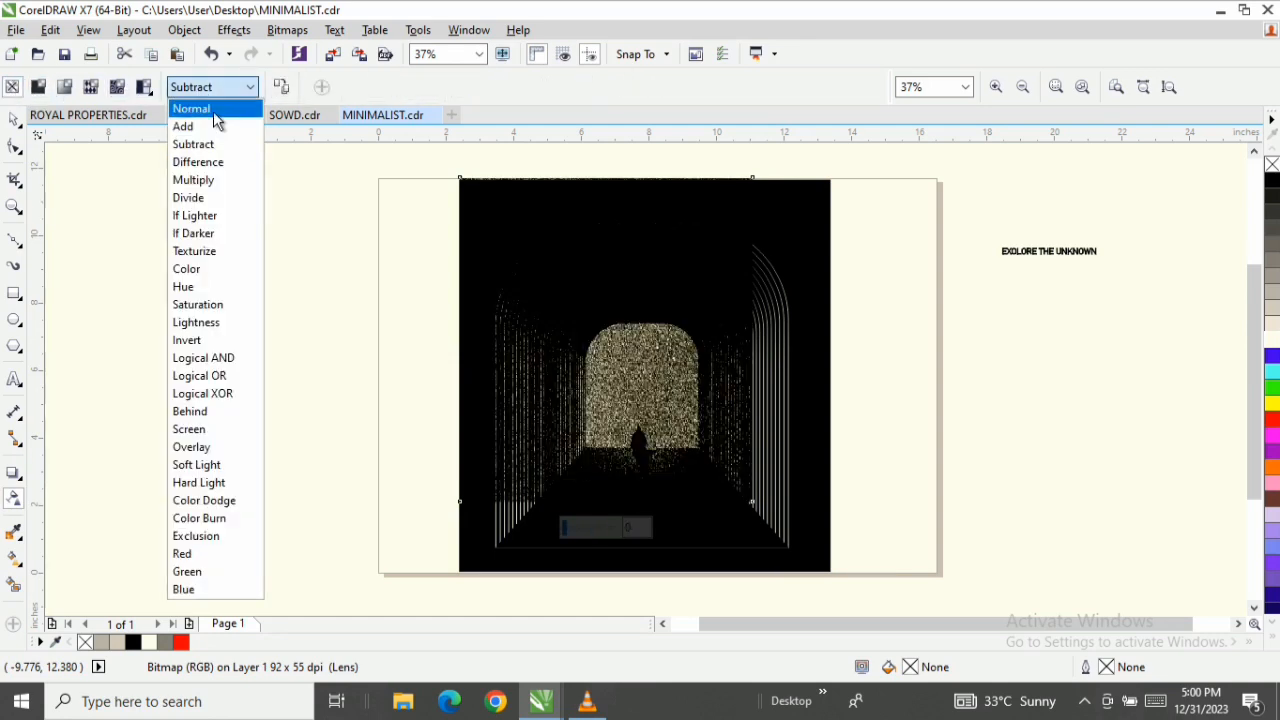
left_click(212, 106)
left_click(14, 119)
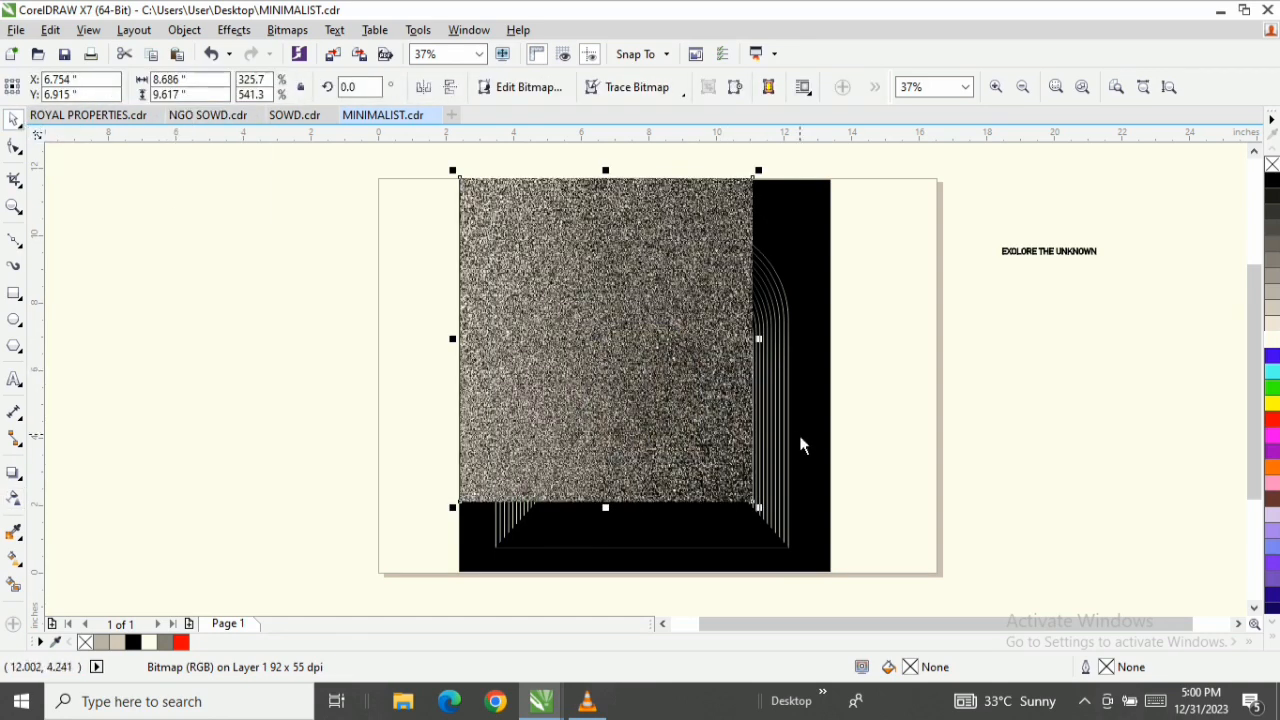
Stretch the grain texture to about 10.99 × 11.70 in so it covers the whole black poster background
key("Escape")
left_click(593, 362)
left_click_drag(758, 517, 826, 587)
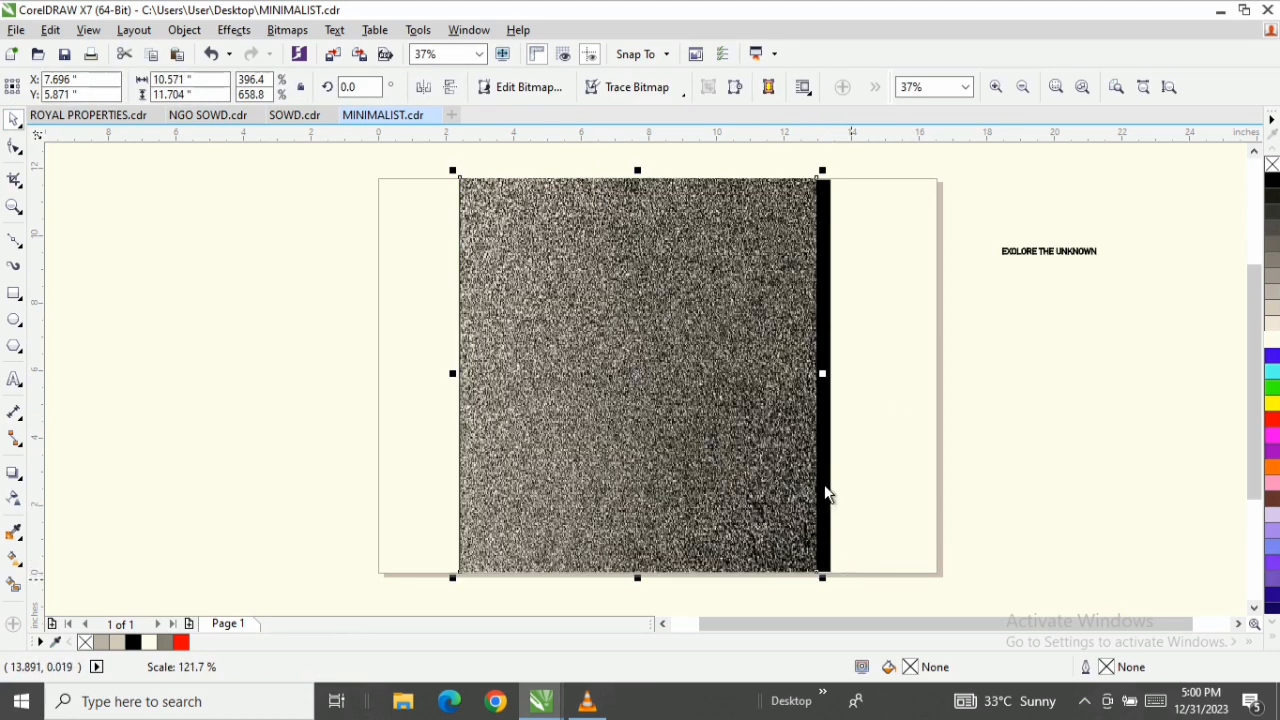
left_click_drag(826, 380, 840, 380)
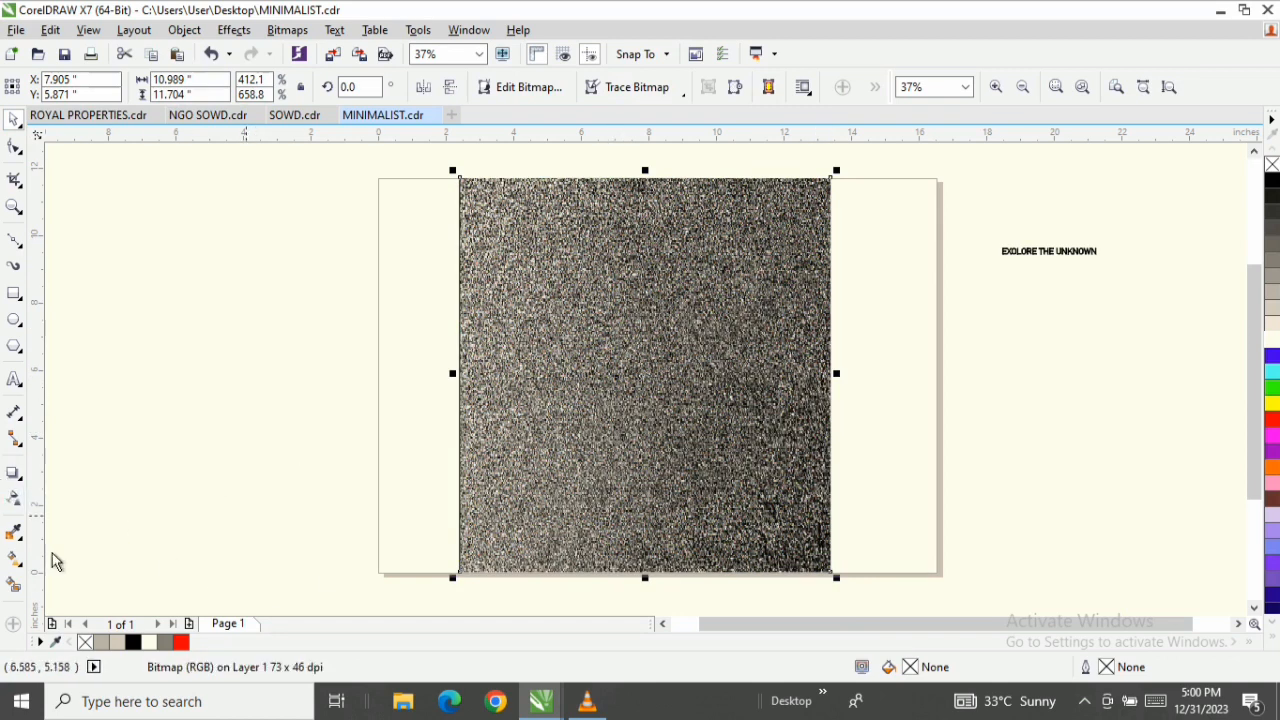
Apply a uniform transparency of 74 to the grain texture and inspect the grain up close
left_click(12, 502)
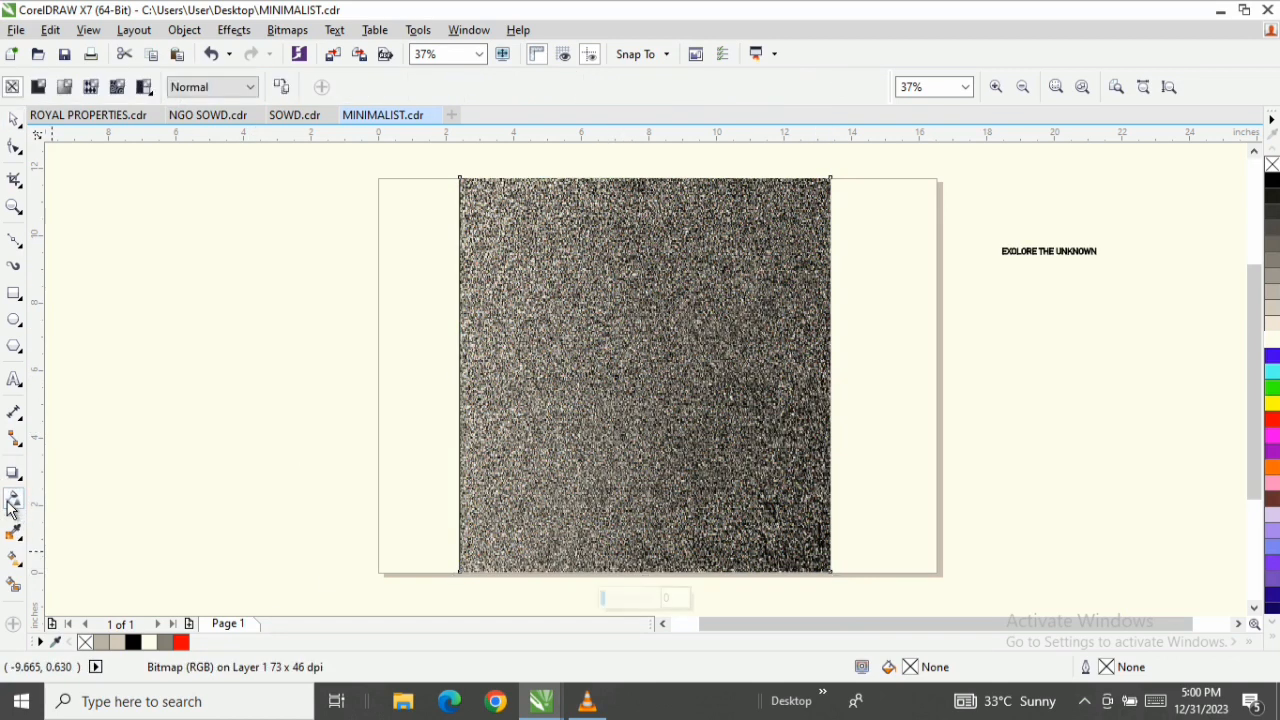
left_click(39, 89)
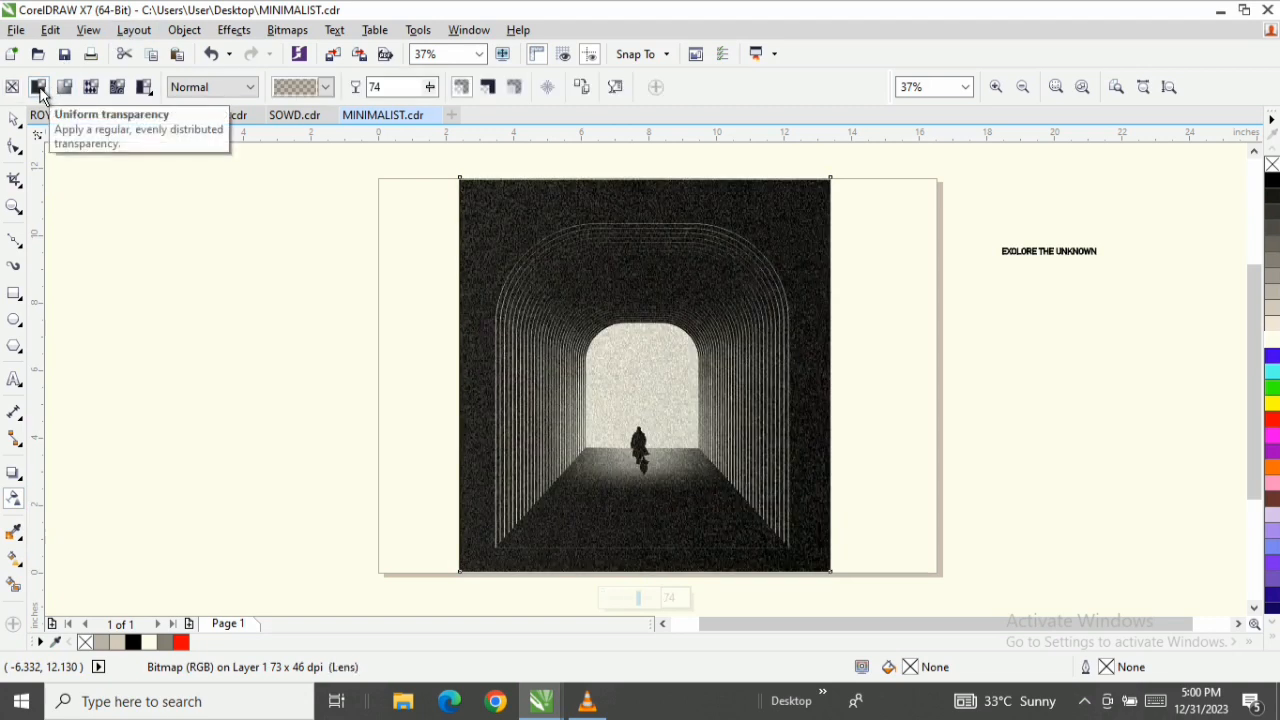
scroll(572, 348, "up", 2)
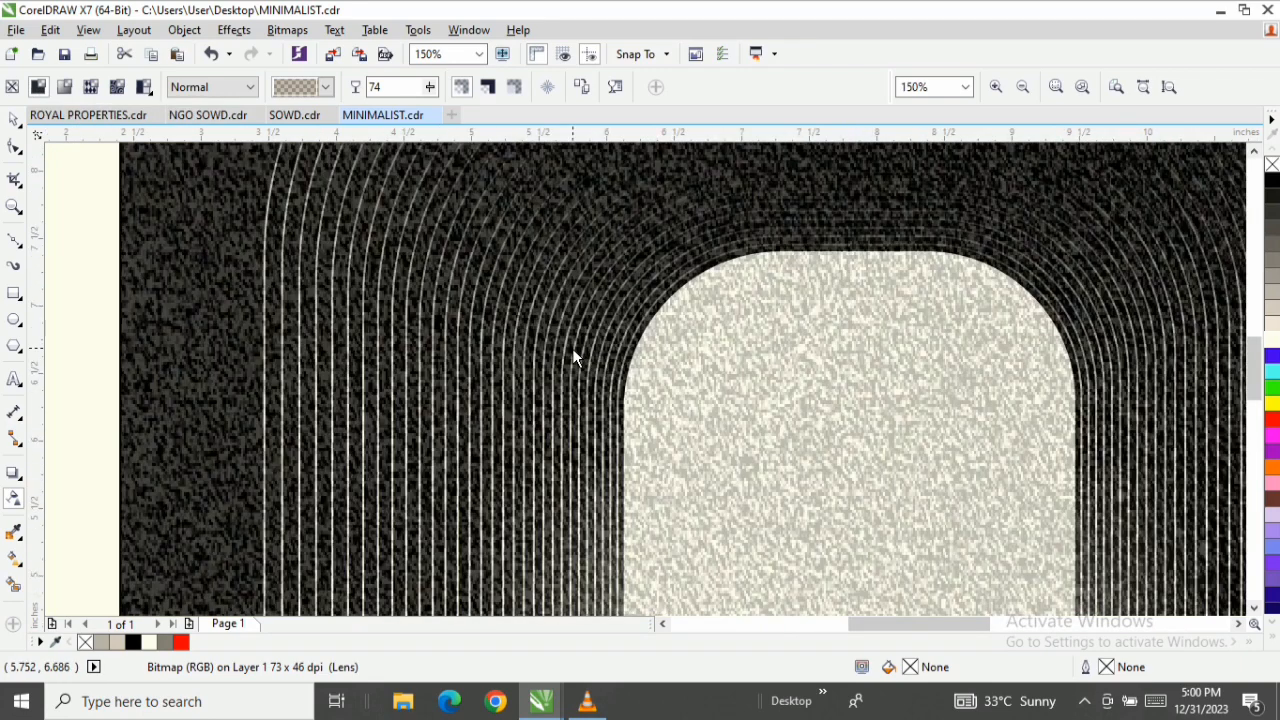
scroll(575, 355, "down", 1)
scroll(729, 391, "up", 1)
scroll(729, 391, "down", 2)
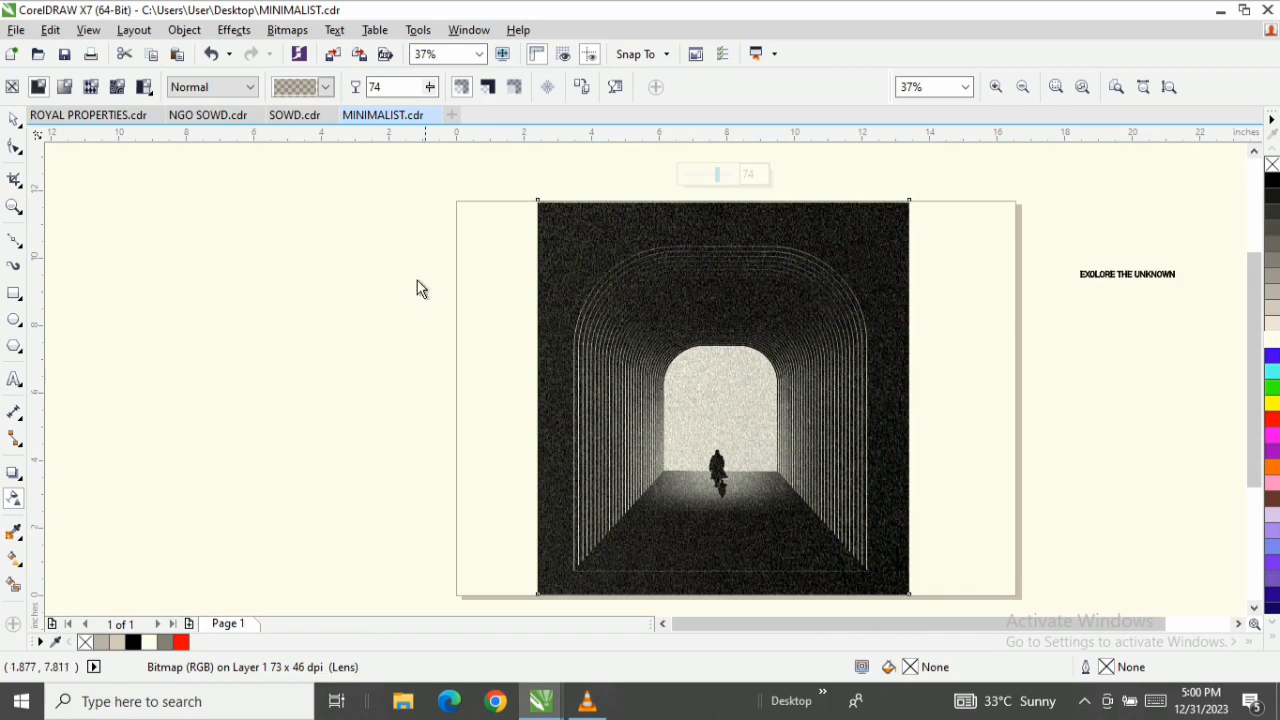
Set the grain texture's merge mode to Subtract and its transparency to 82, then check the grain around the man
left_click(250, 88)
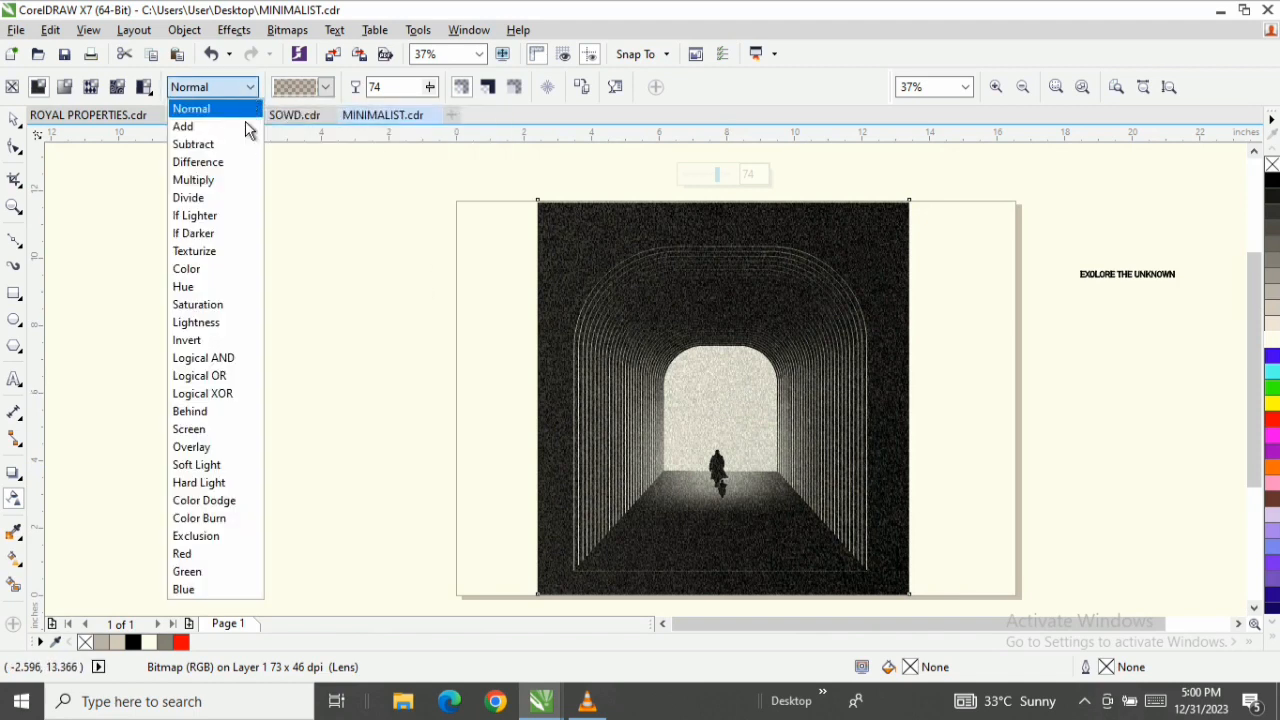
left_click(246, 146)
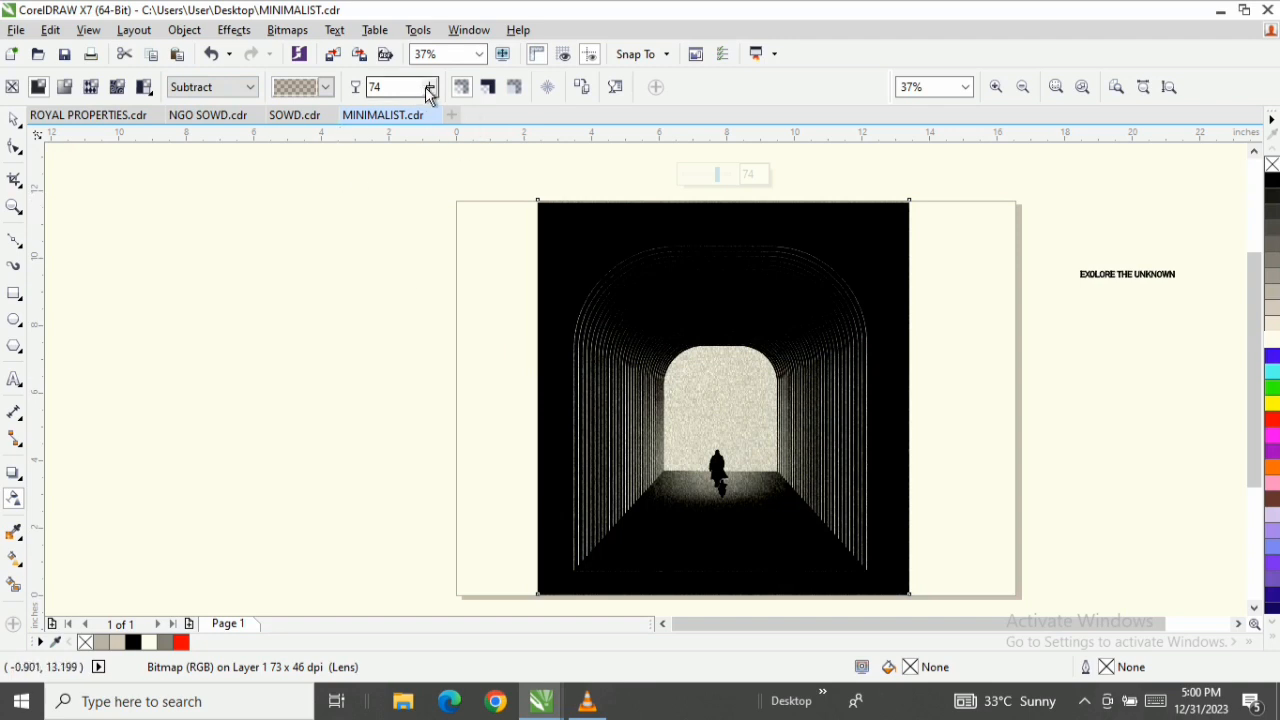
left_click_drag(429, 88, 439, 112)
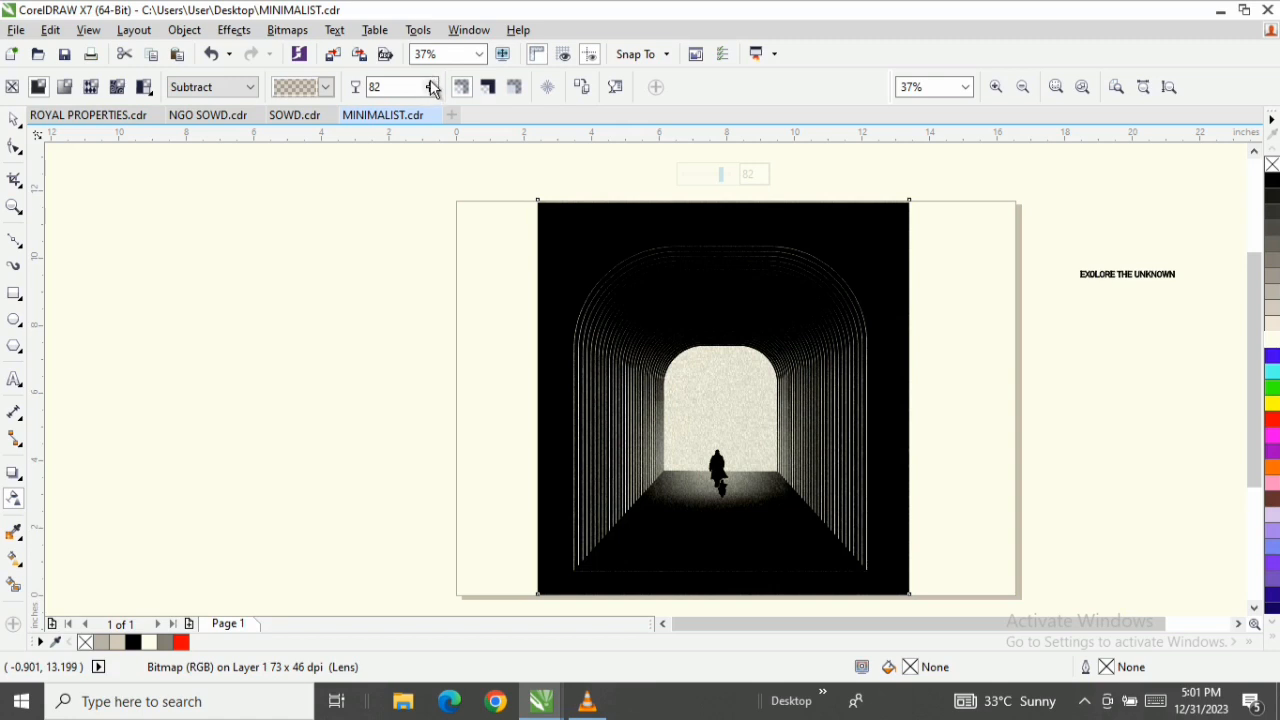
left_click(16, 119)
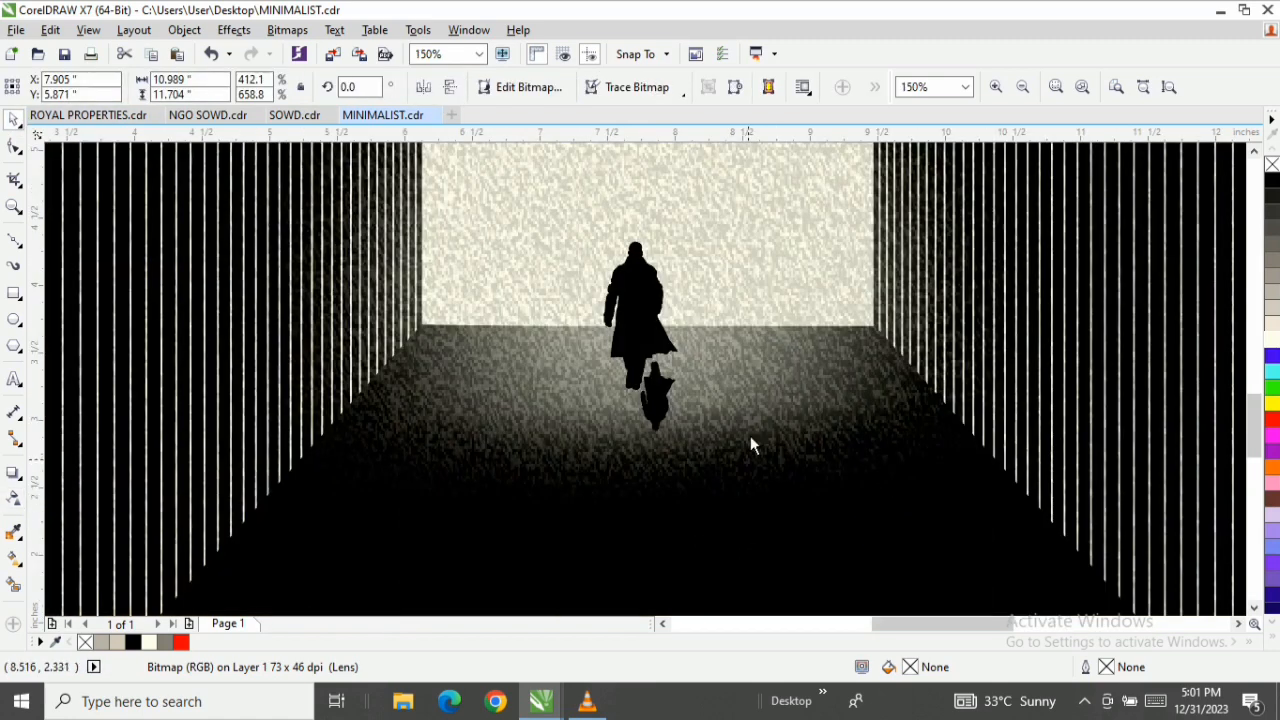
scroll(733, 300, "down", 2)
scroll(686, 396, "up", 1)
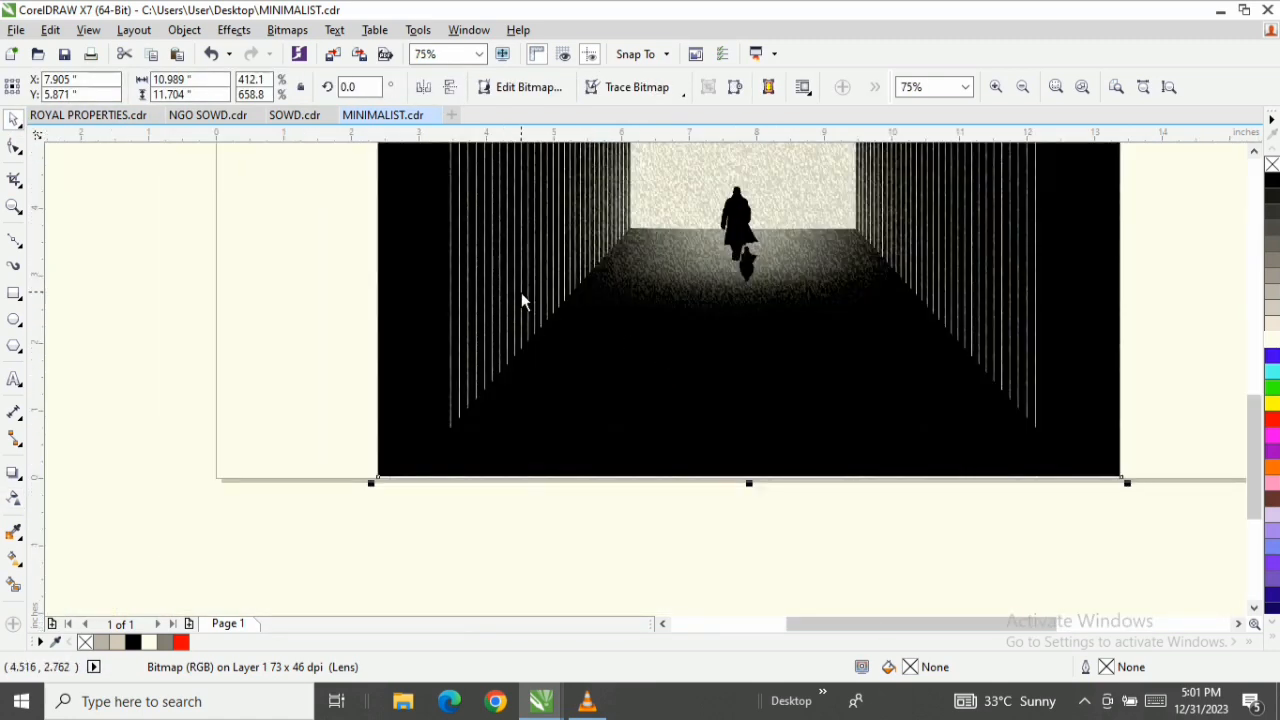
scroll(560, 303, "up", 1)
scroll(649, 296, "down", 1)
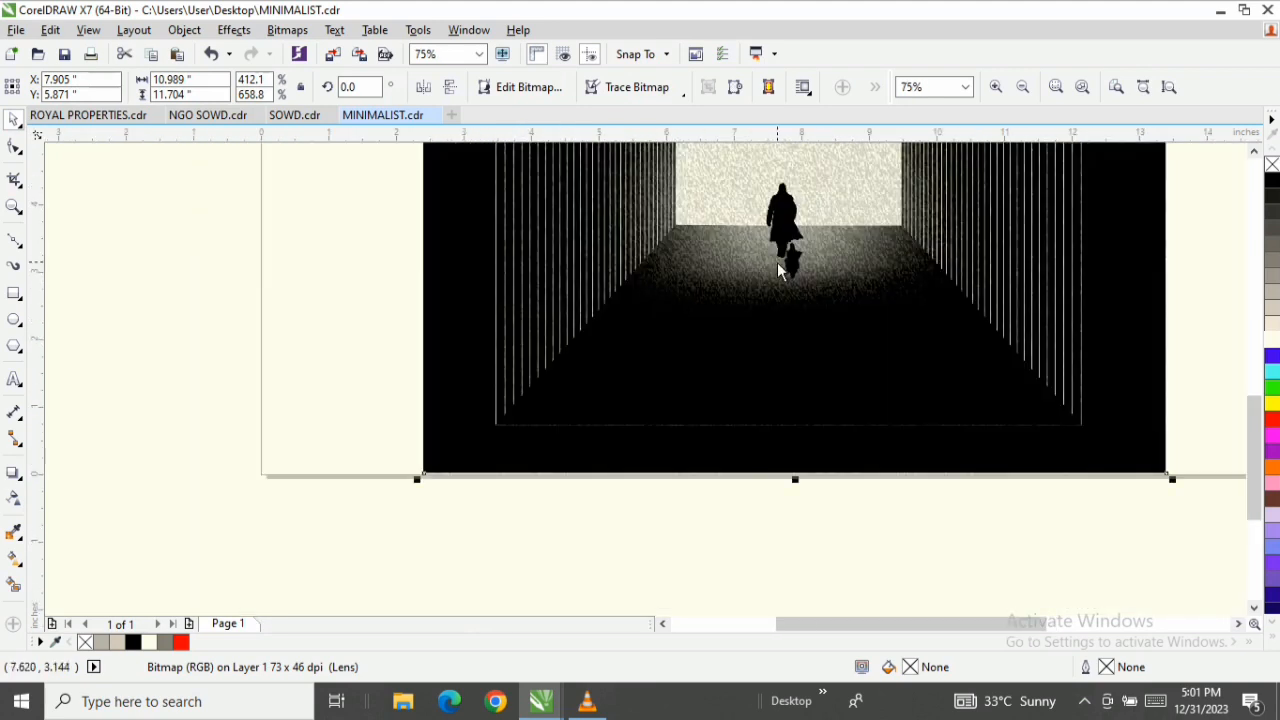
left_click(14, 207)
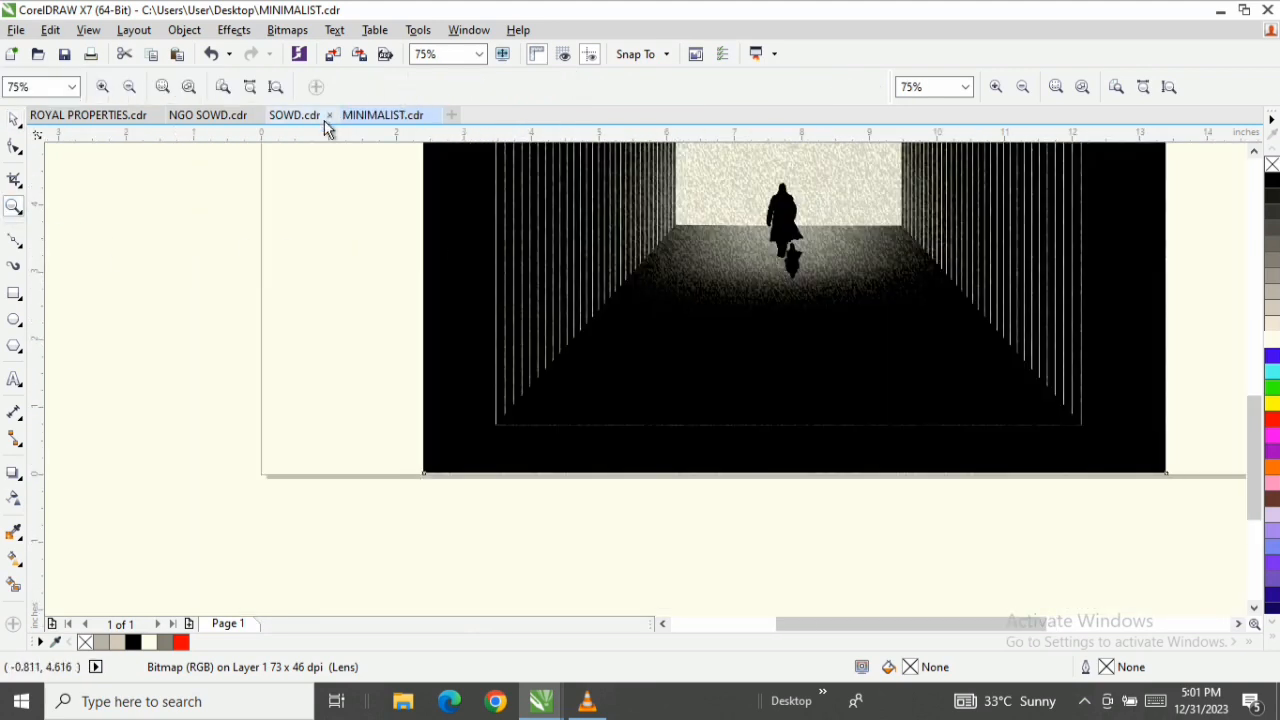
Move the "EXOLORE THE UNKNOWN" text inside the arch above the glowing opening and make its fill and outline white
left_click(276, 86)
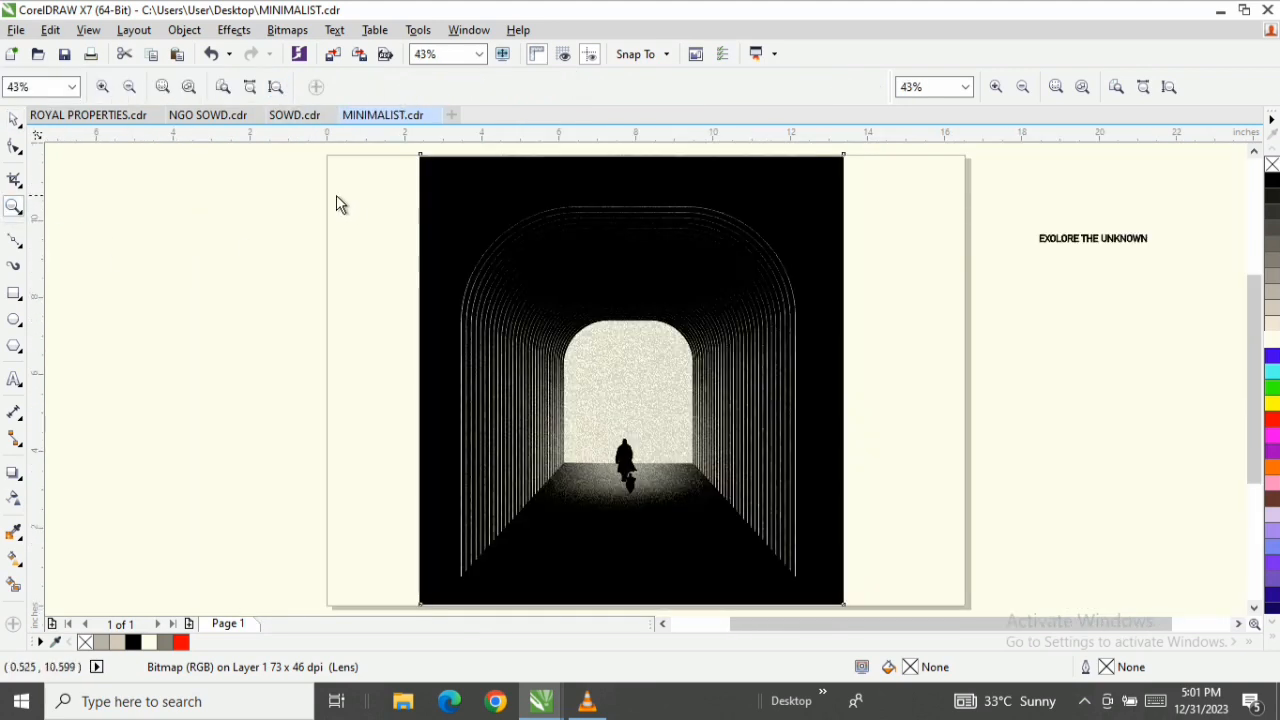
left_click(14, 119)
left_click(1085, 240)
left_click_drag(1107, 241, 638, 257)
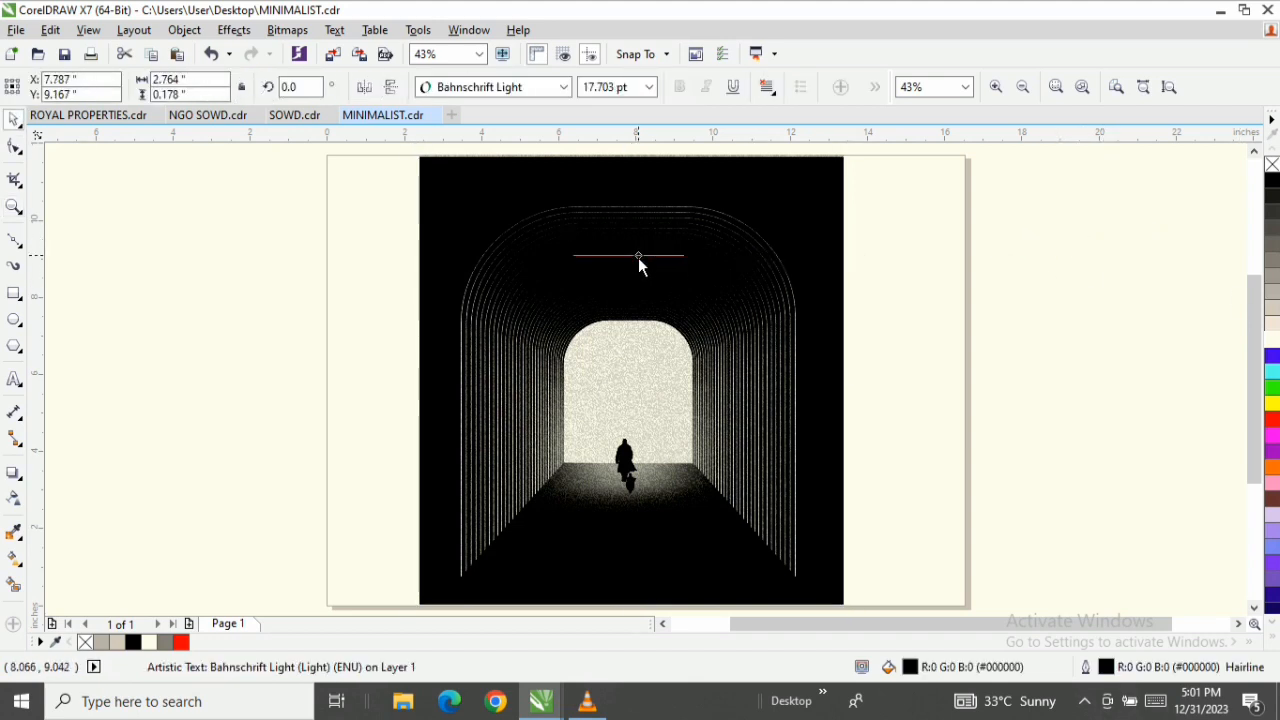
left_click(1273, 341)
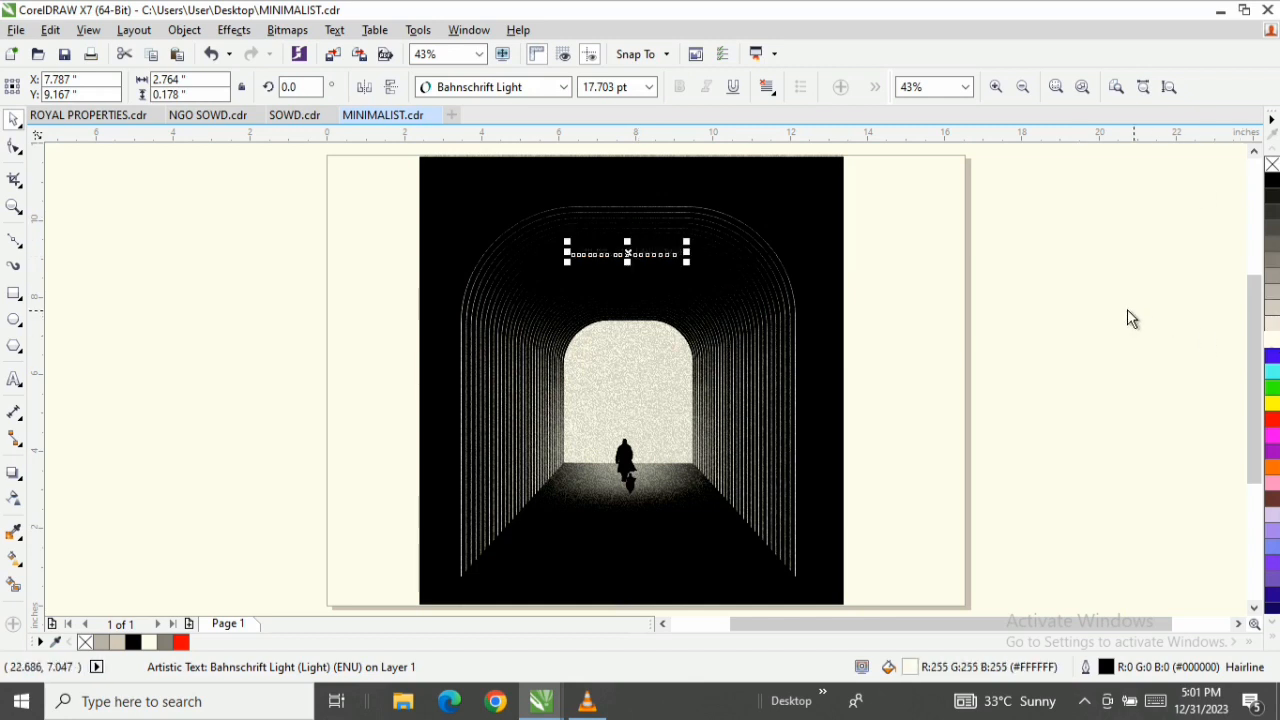
right_click(1273, 343)
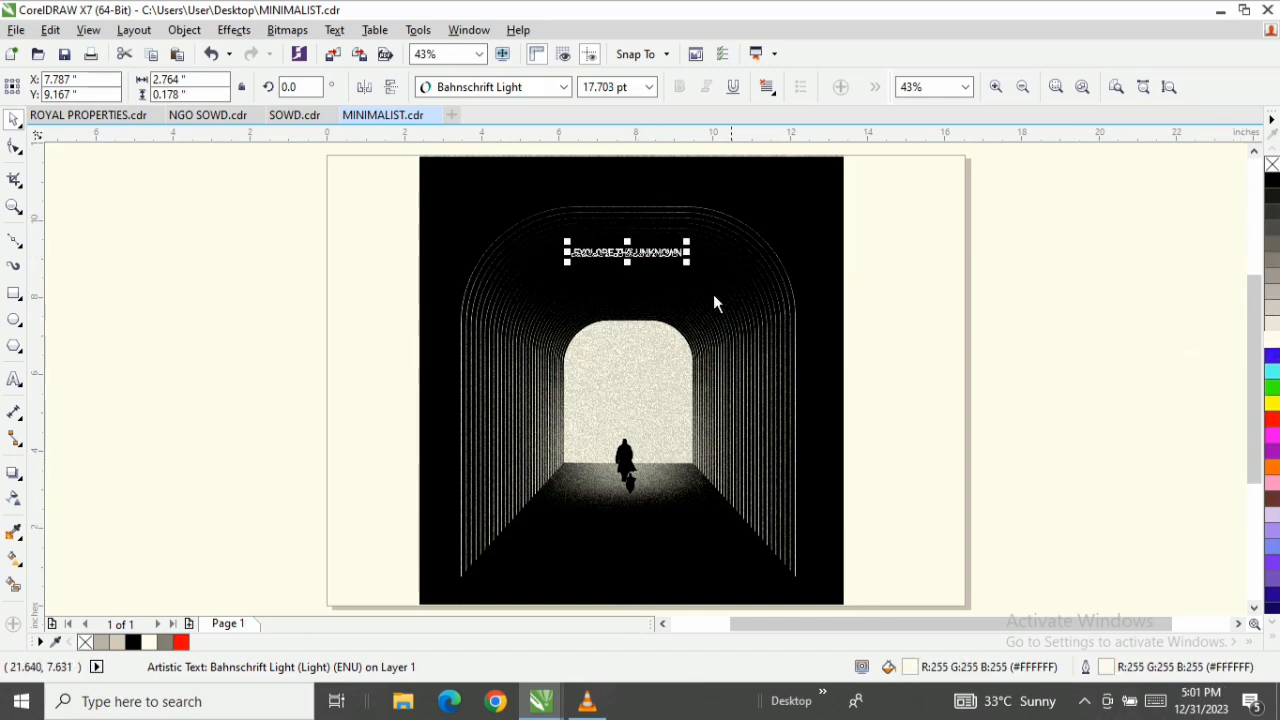
Enlarge the white text to about 3.34 in wide and centre it horizontally on the poster background
mouse_move(690, 265)
left_mouse_down()
mouse_move(701, 268)
mouse_move(690, 265)
left_mouse_up()
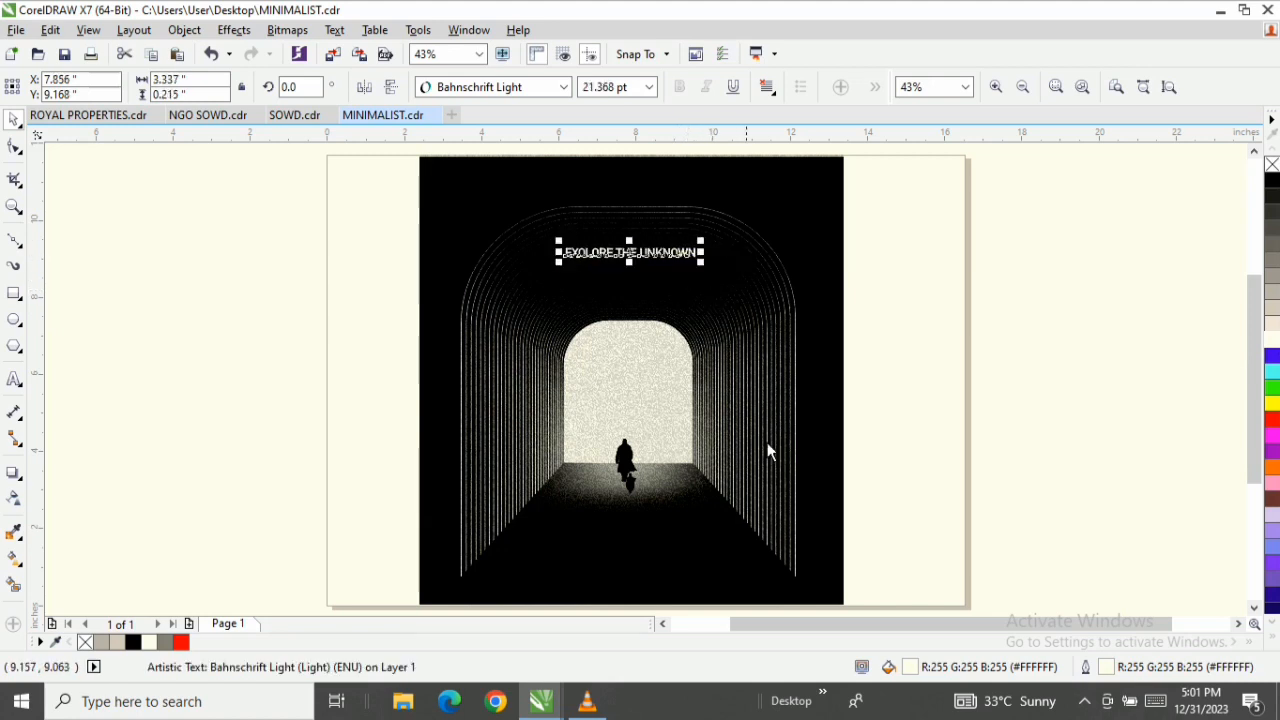
left_click(832, 487, "shift")
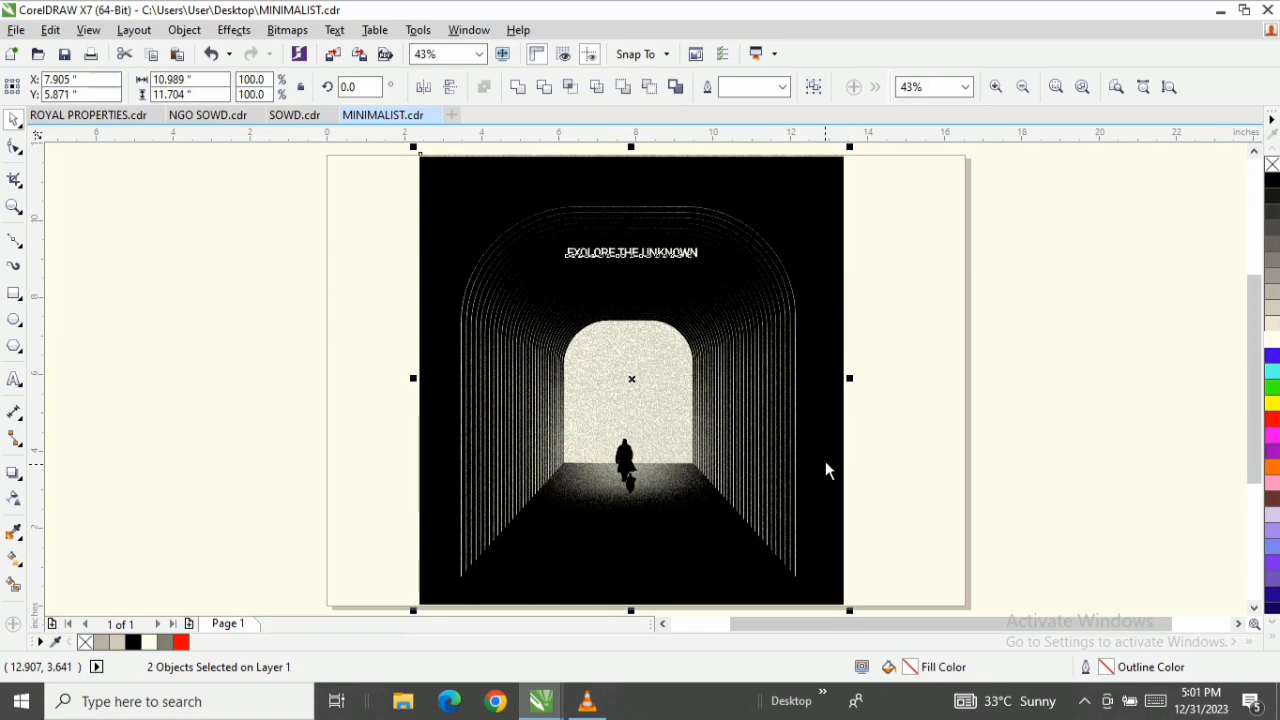
key("Escape")
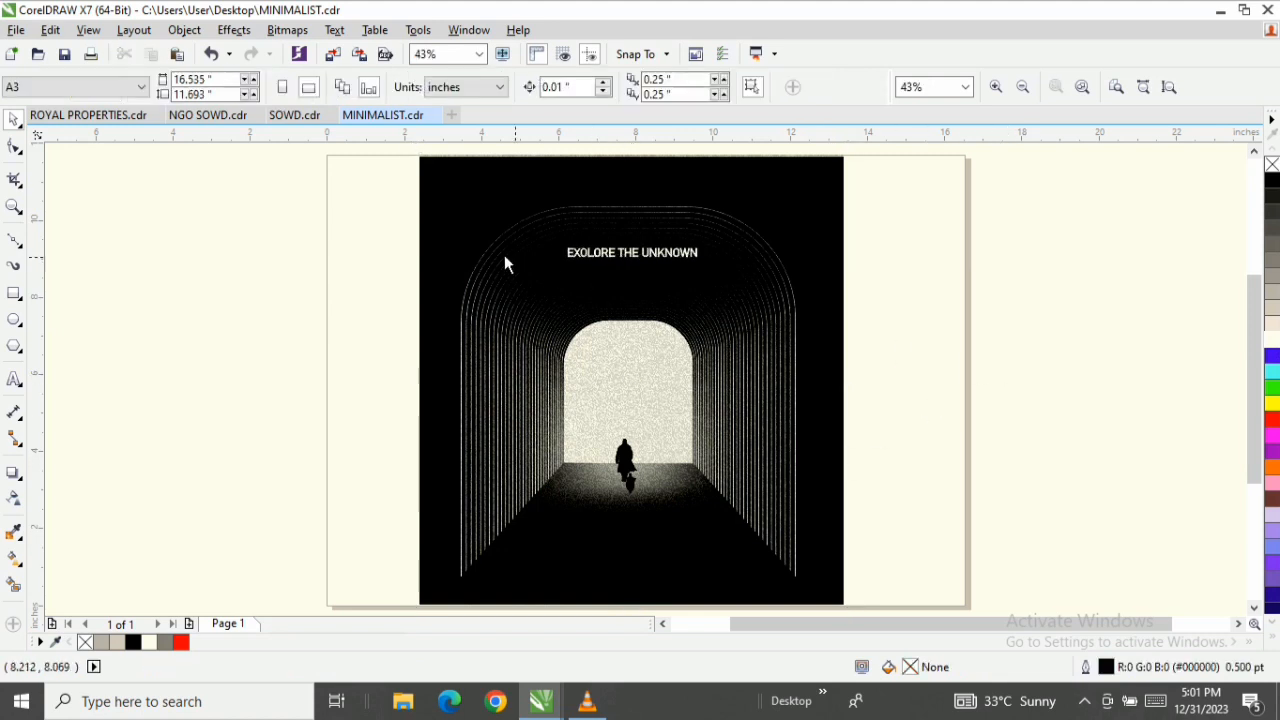
Preview the poster in full screen with nothing selected
key("z")
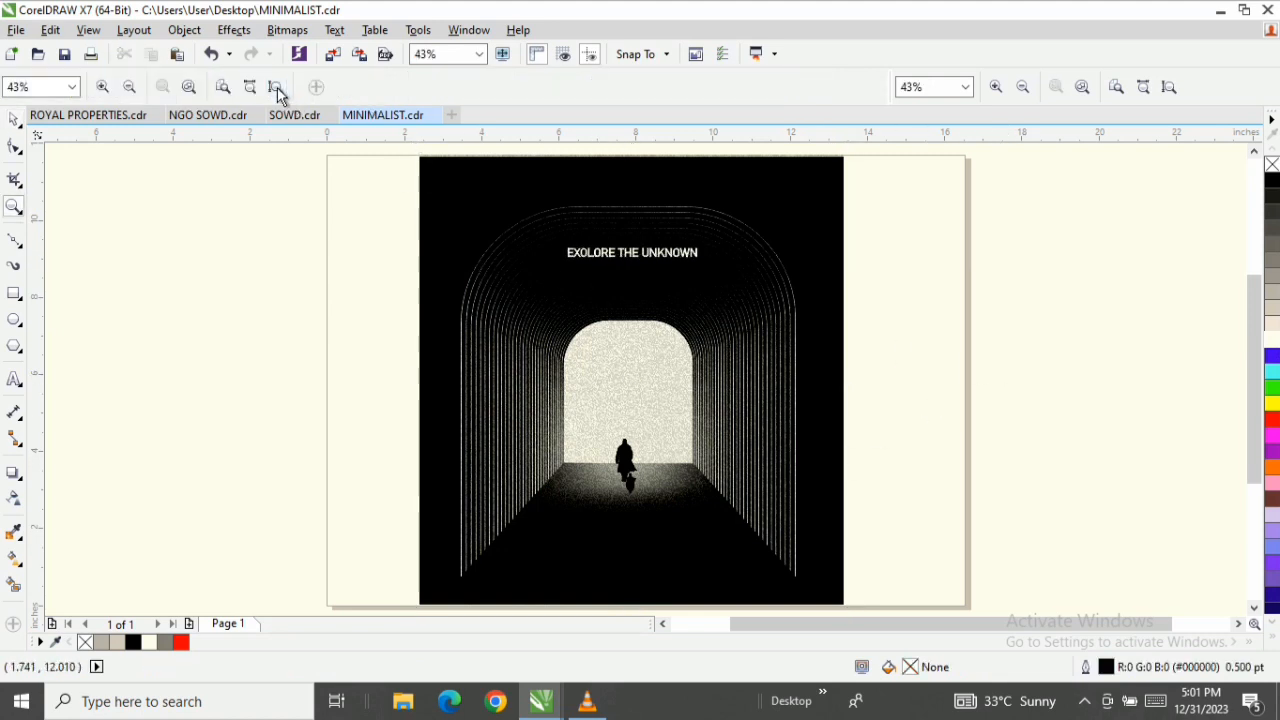
key("space")
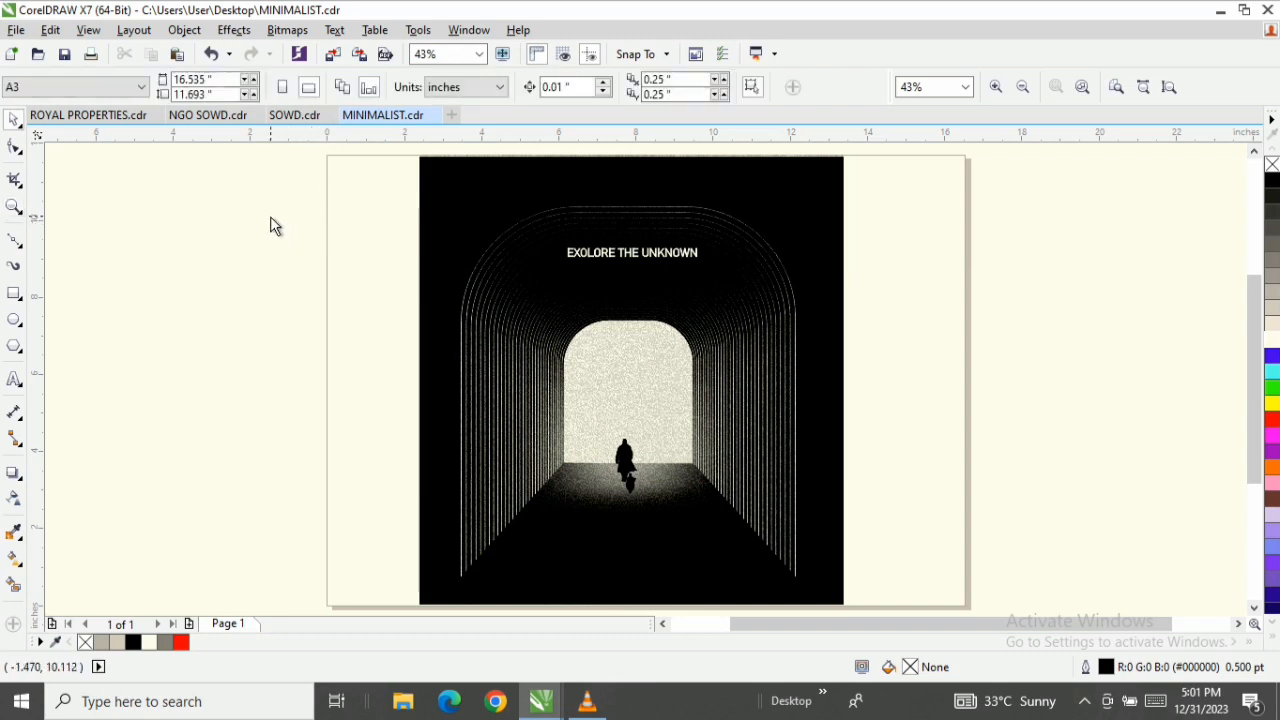
right_click(270, 216)
left_click(340, 227)
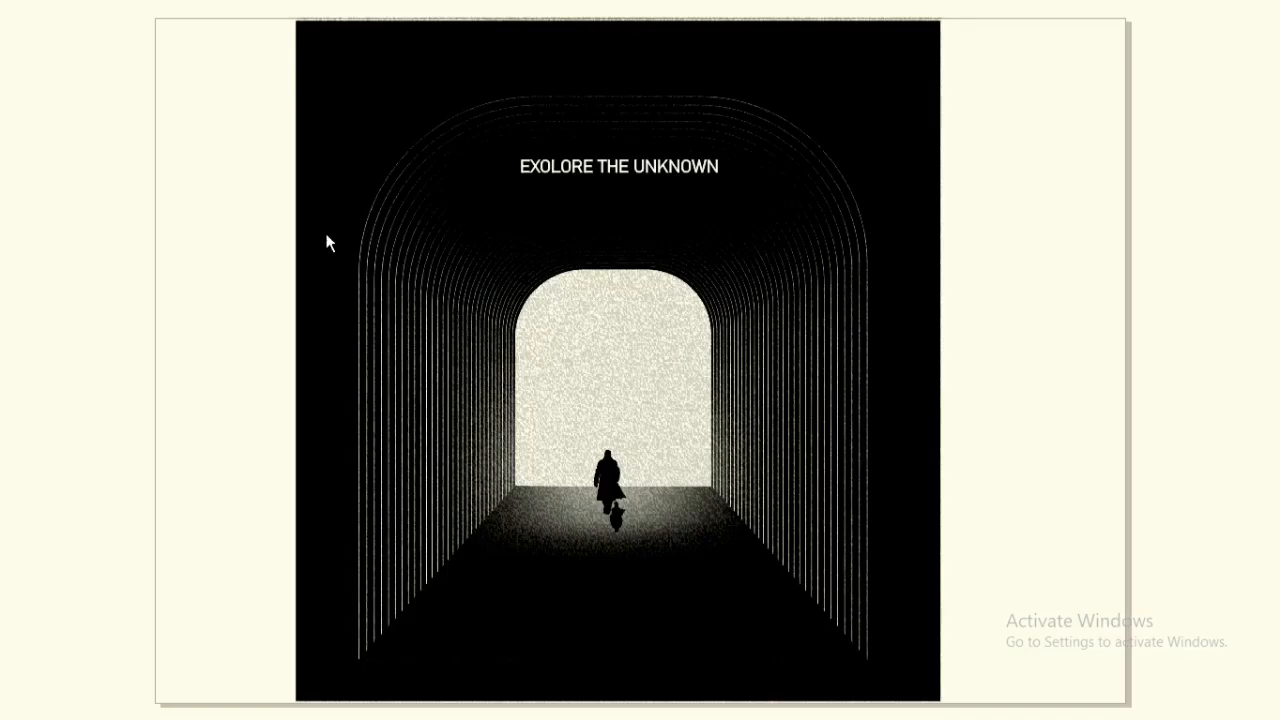